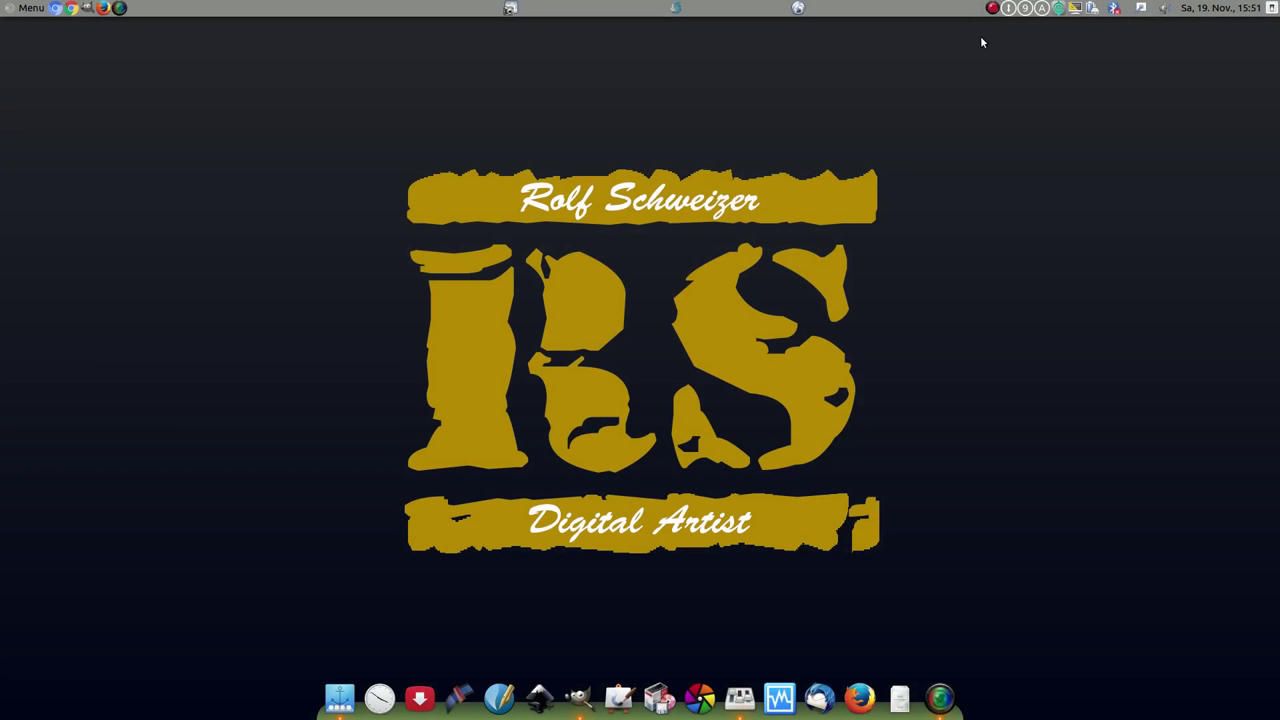
Bring the GIMP window with the red-haired portrait to the front from the dock.
left_click(580, 698)
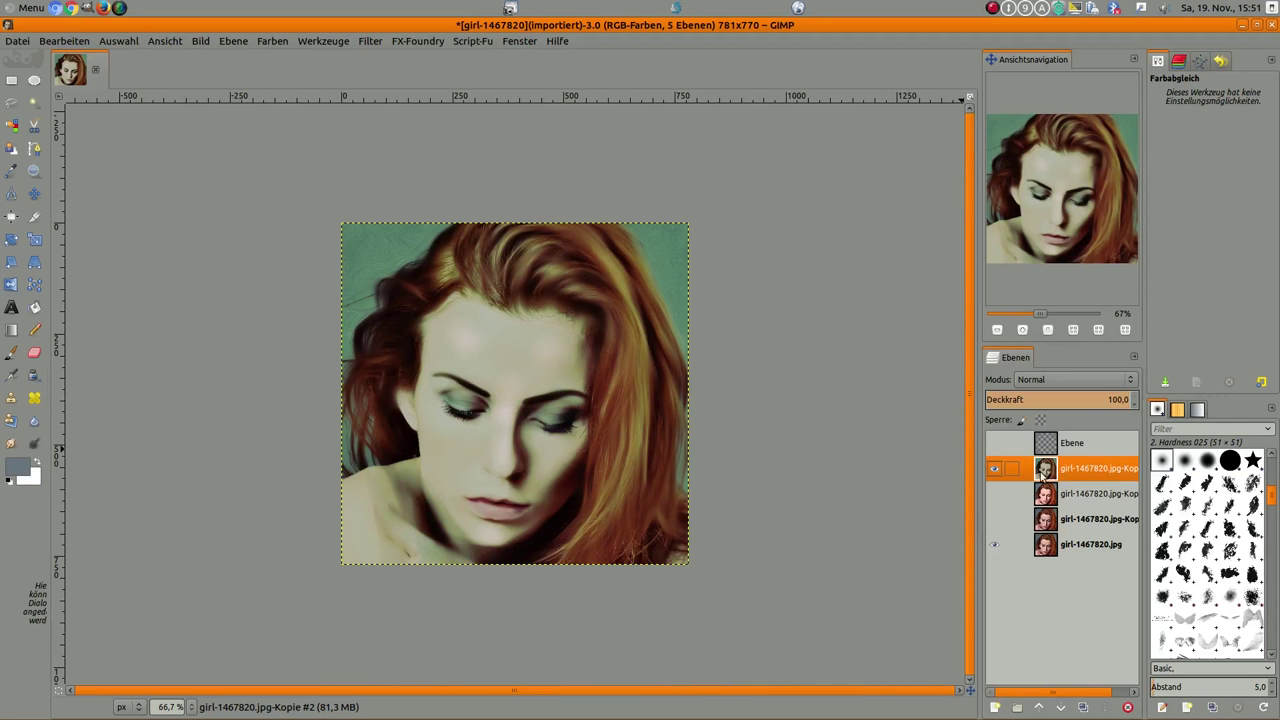
Toggle the painted layer's visibility to compare it with the original photo.
left_click(993, 469)
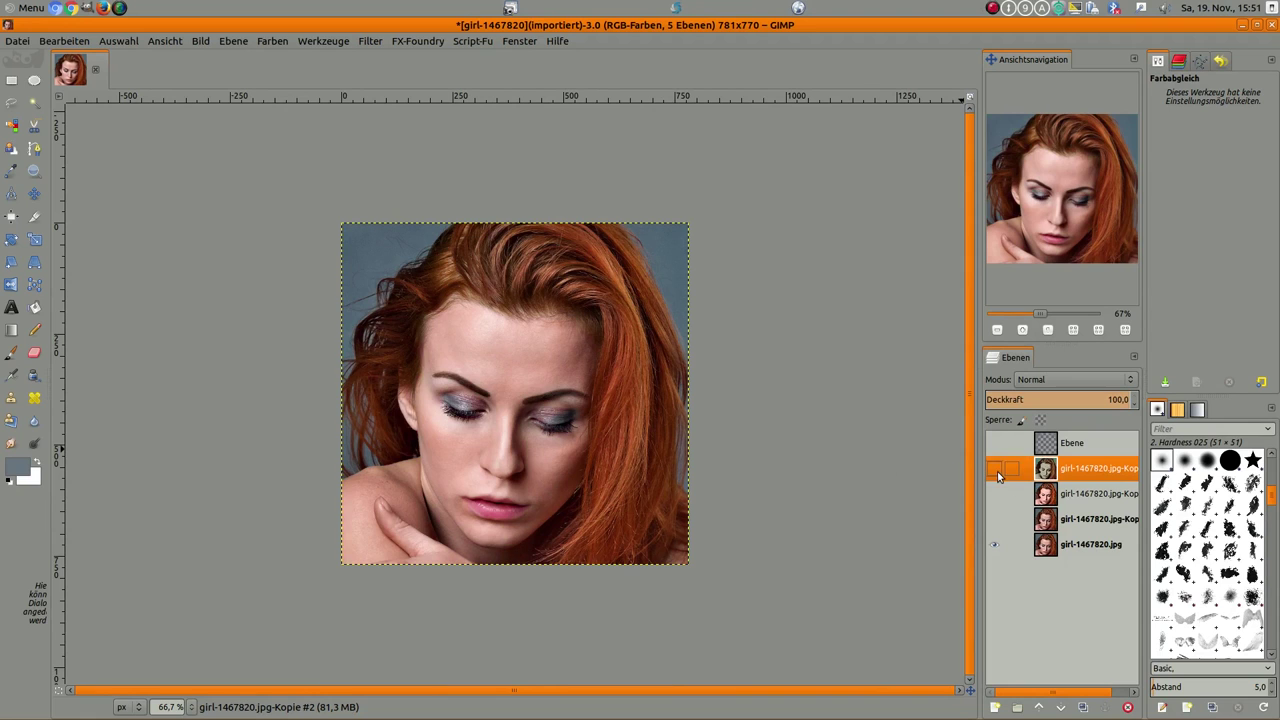
left_click(995, 470)
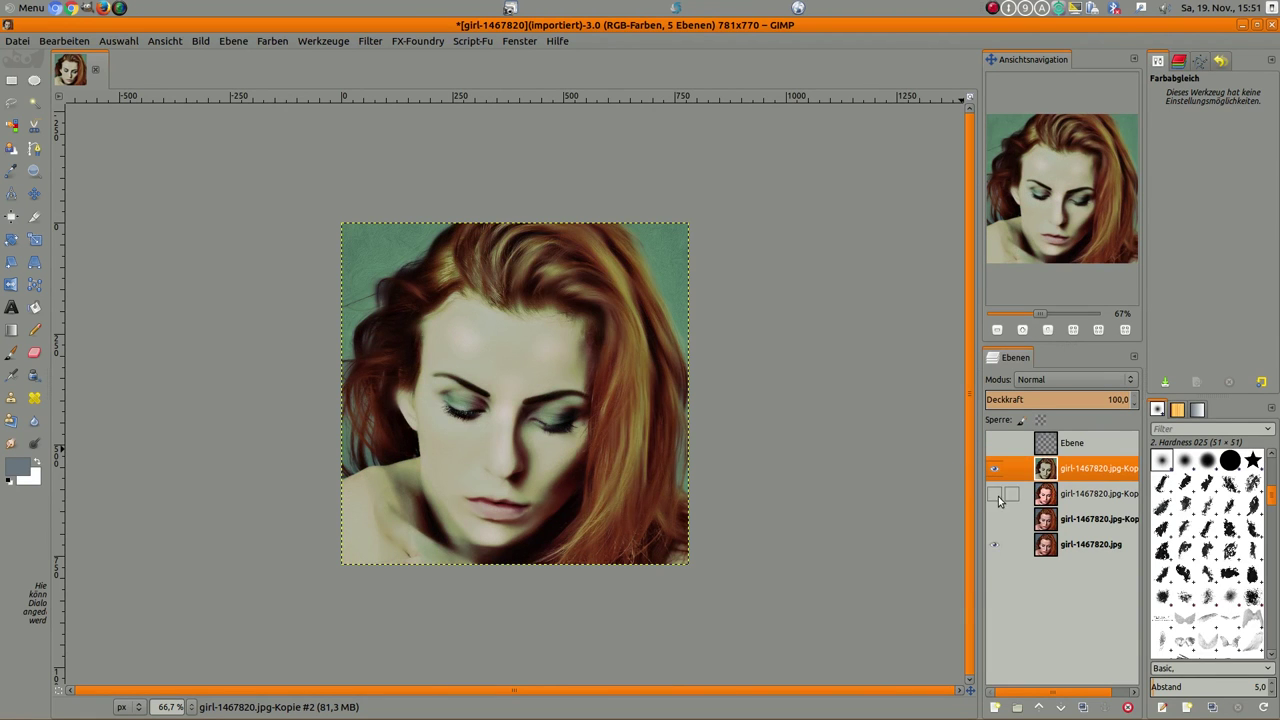
left_click(995, 469)
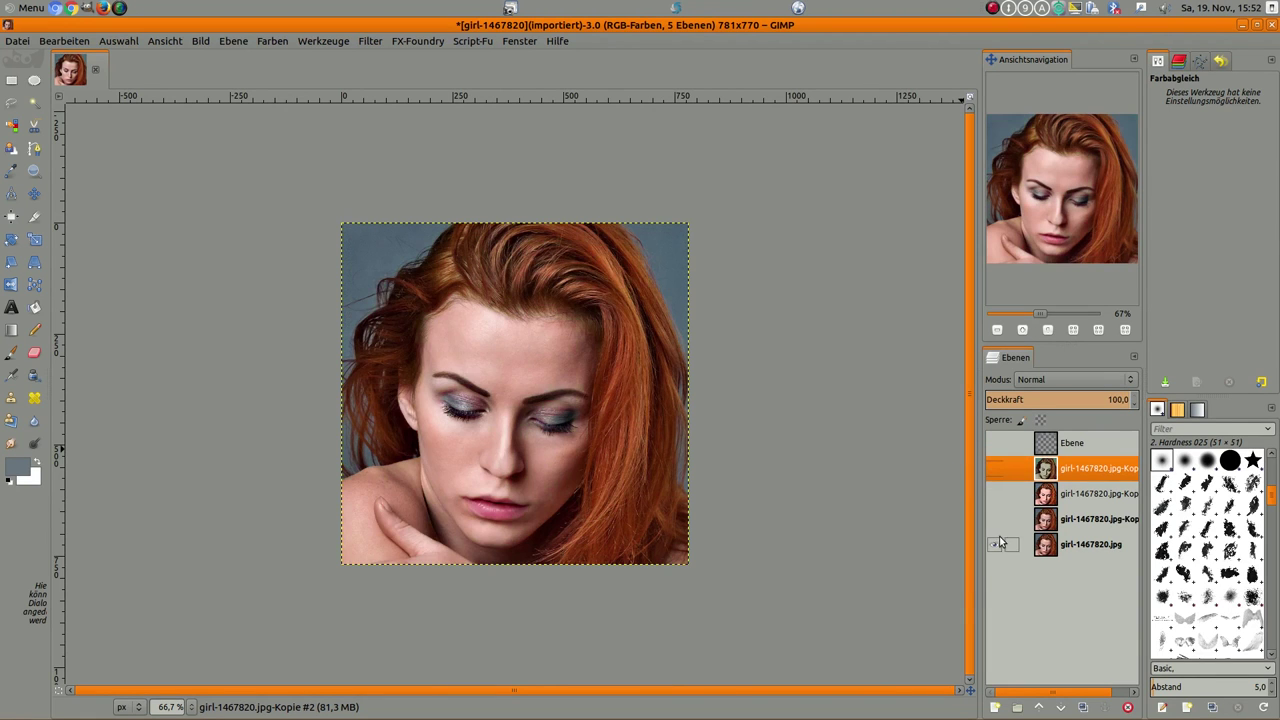
Delete the layers from 'Ebene' down, keeping only girl-1467820.jpg.
left_click(1070, 443)
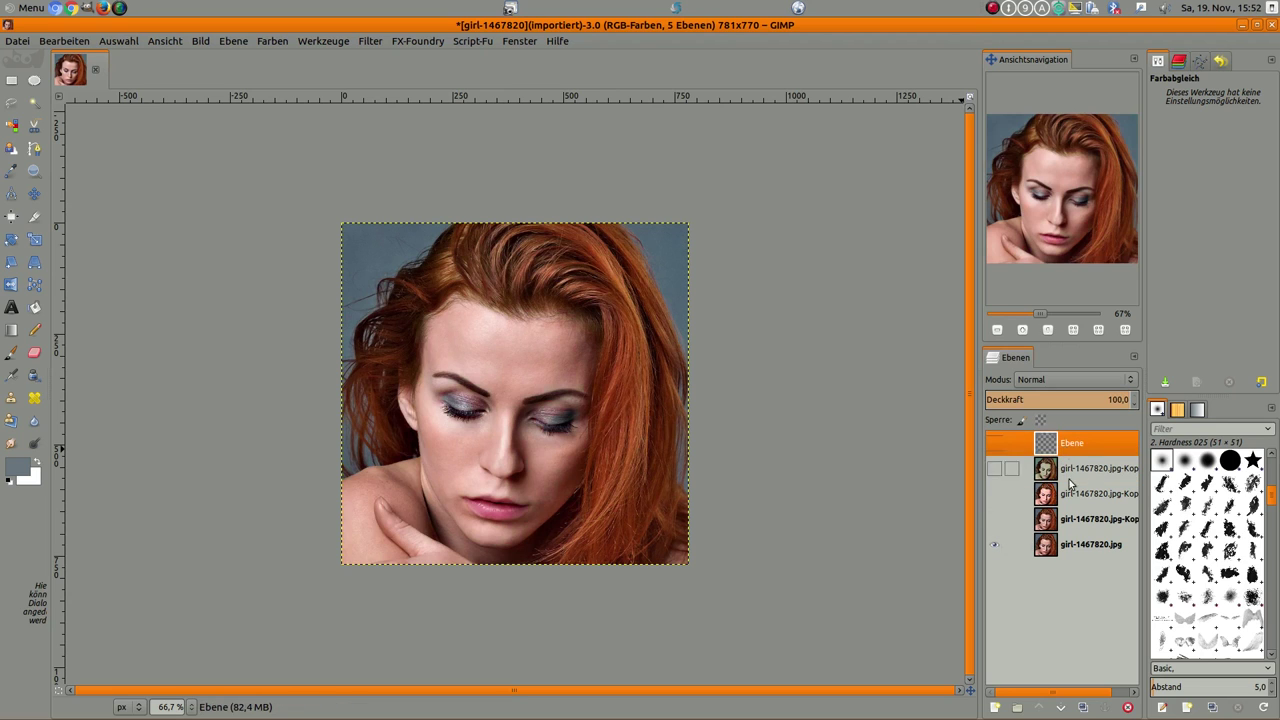
left_click(1128, 708)
left_click(1128, 708)
left_click(1128, 708)
left_click(1128, 708)
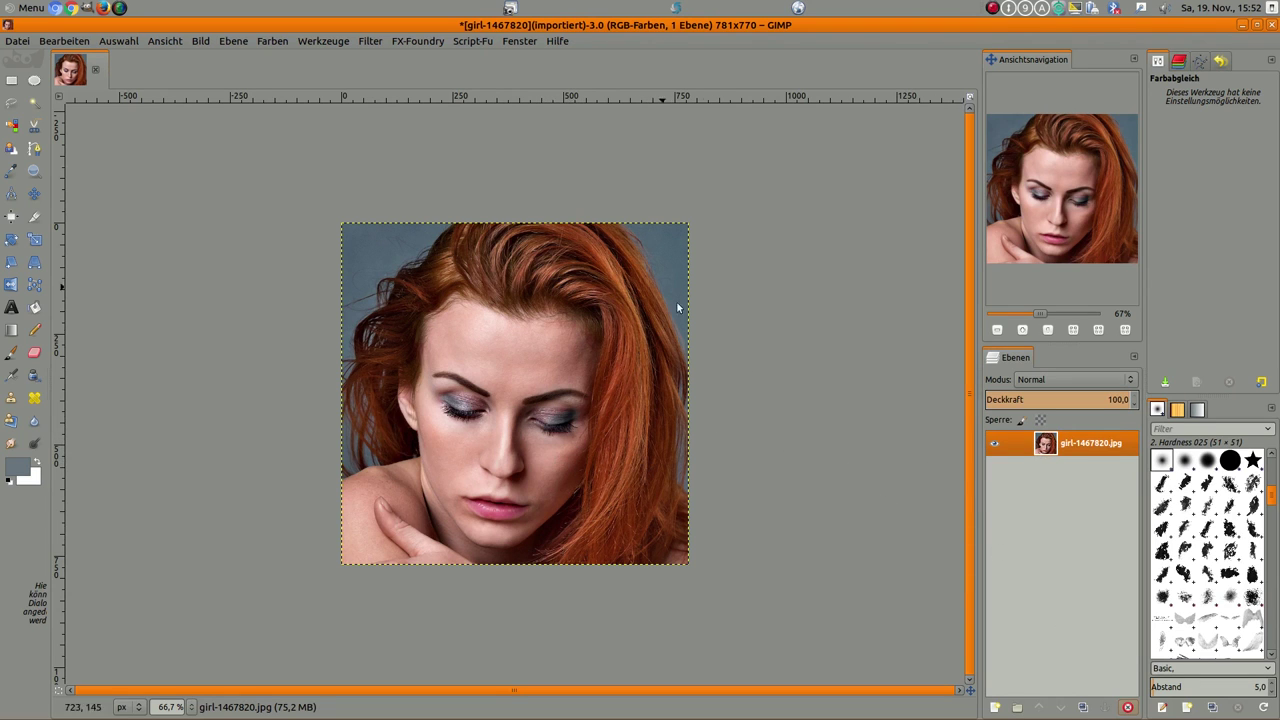
Duplicate the photo layer, hide the original, and load G'MIC Color grading with reset defaults.
left_click(1083, 707)
left_click(994, 469)
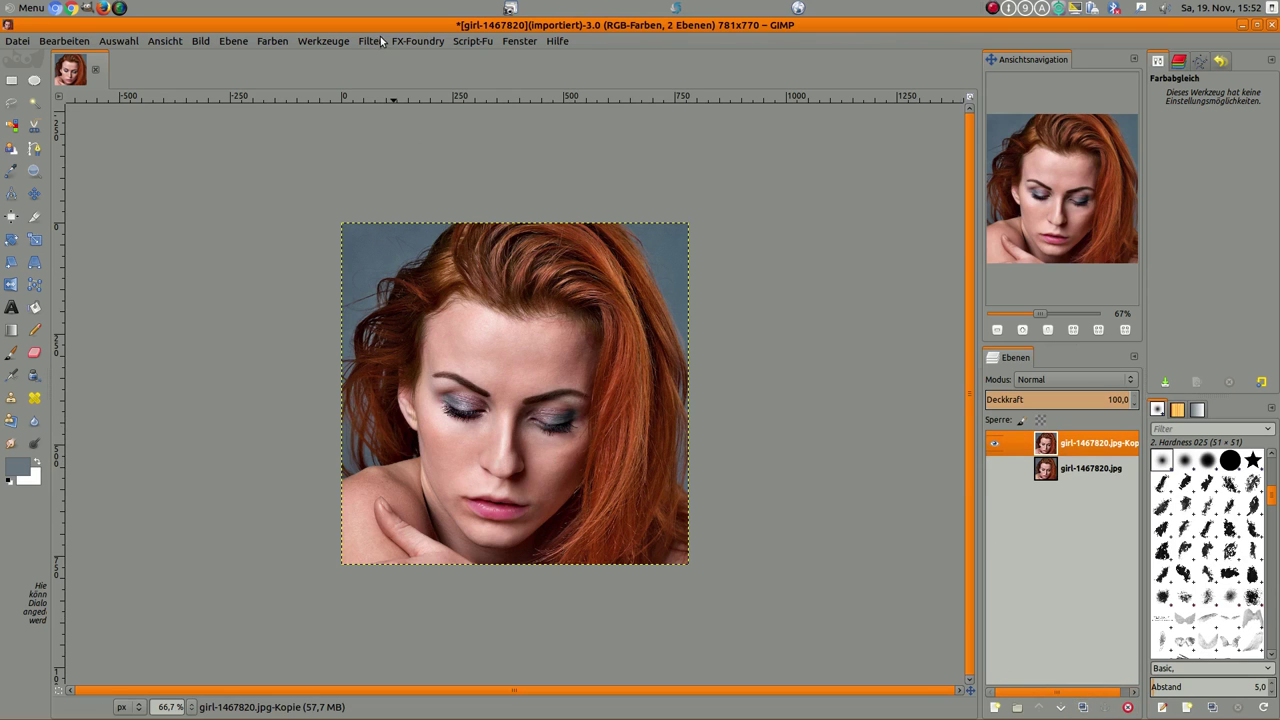
left_click(380, 40)
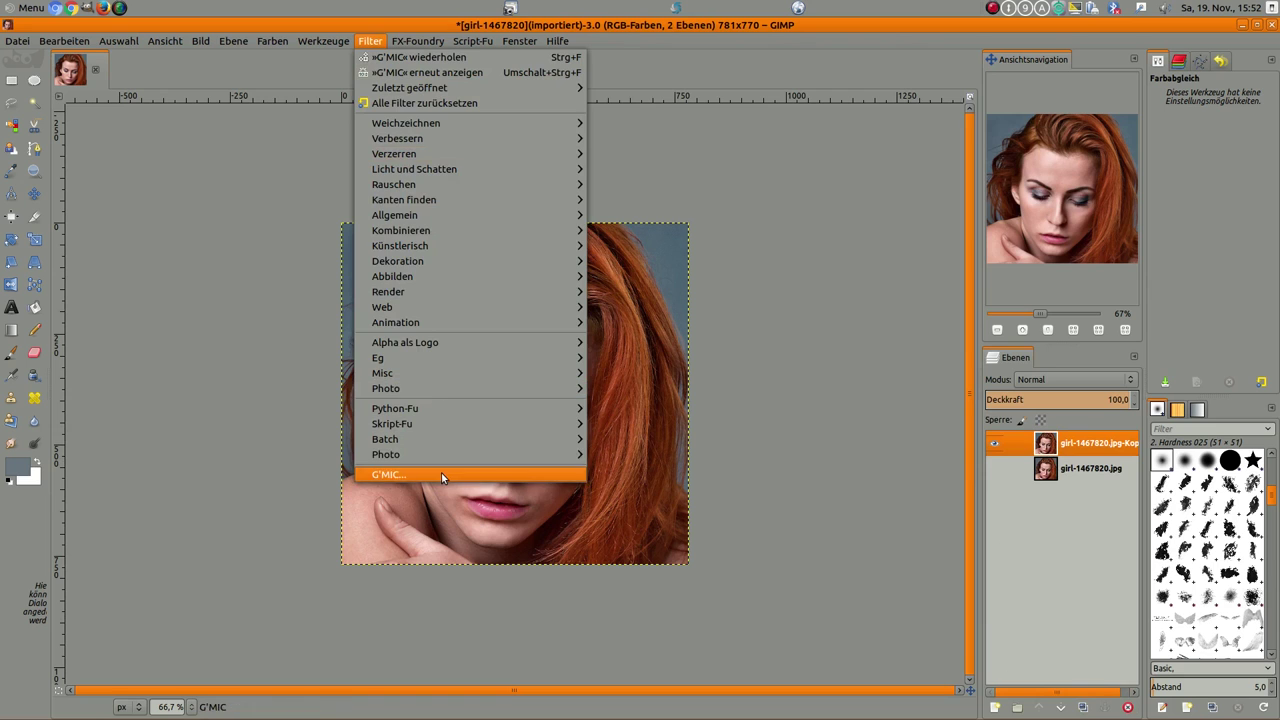
left_click(441, 476)
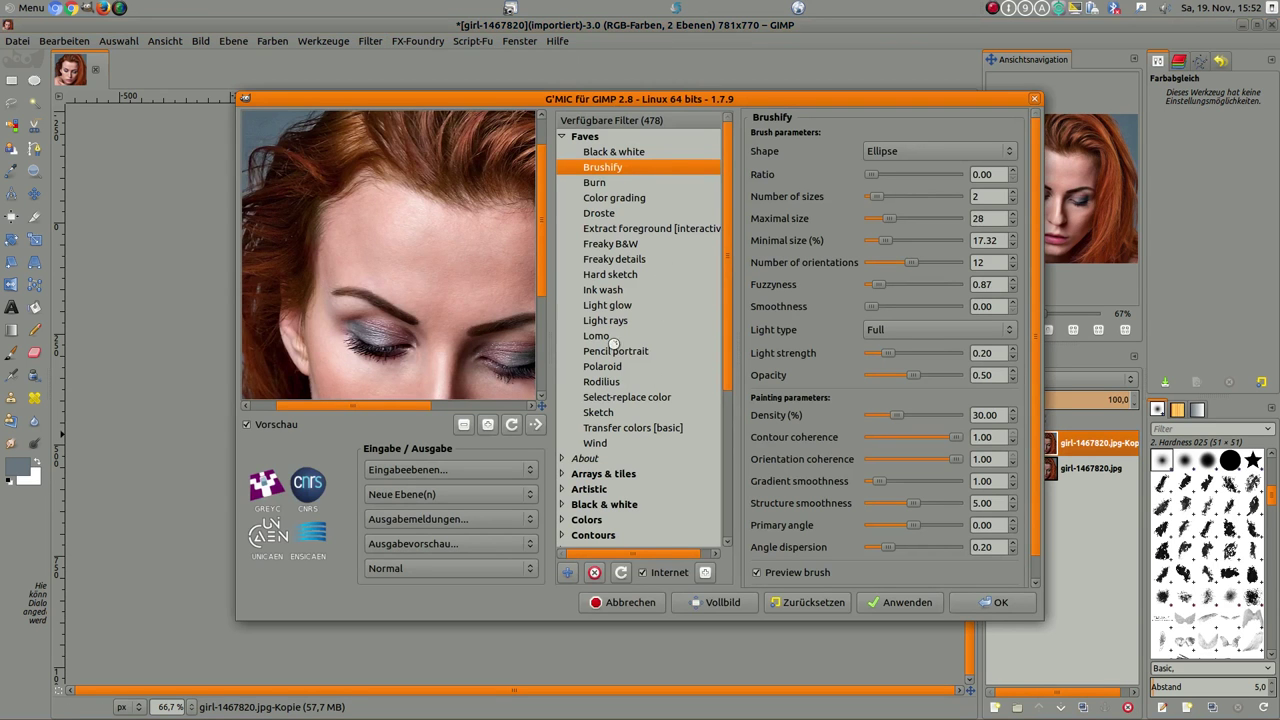
left_click(620, 199)
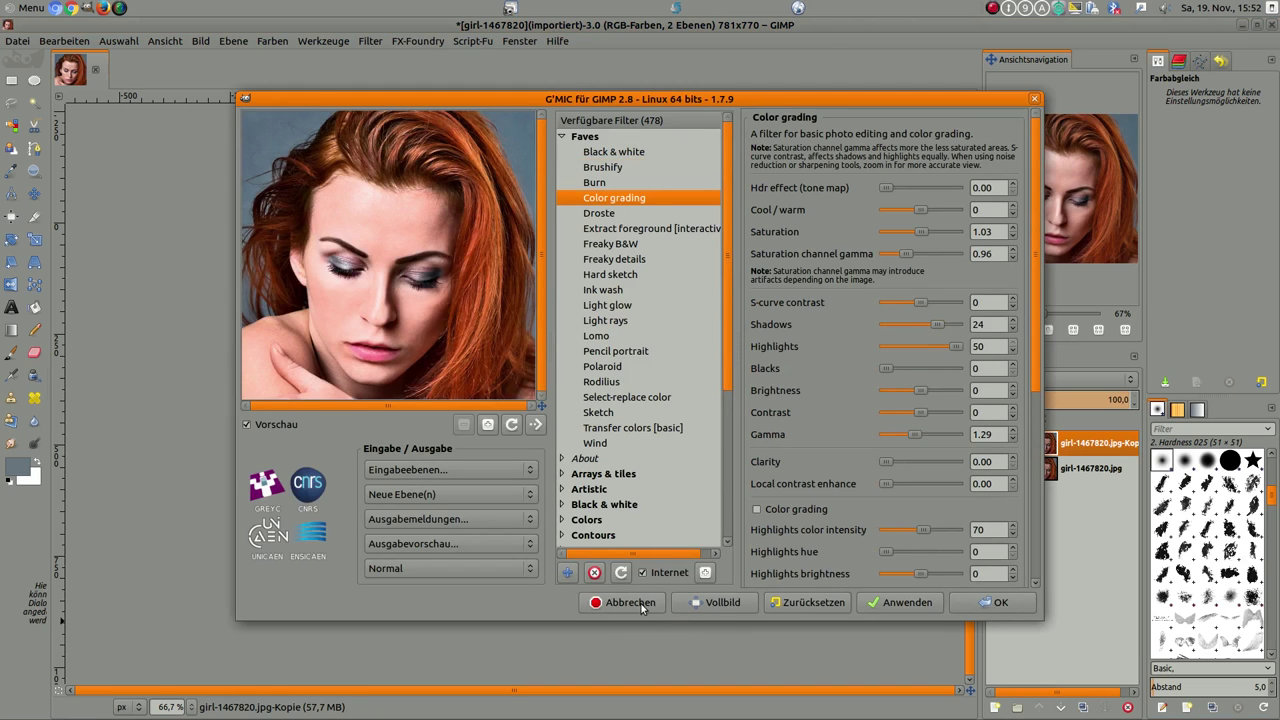
left_click(783, 603)
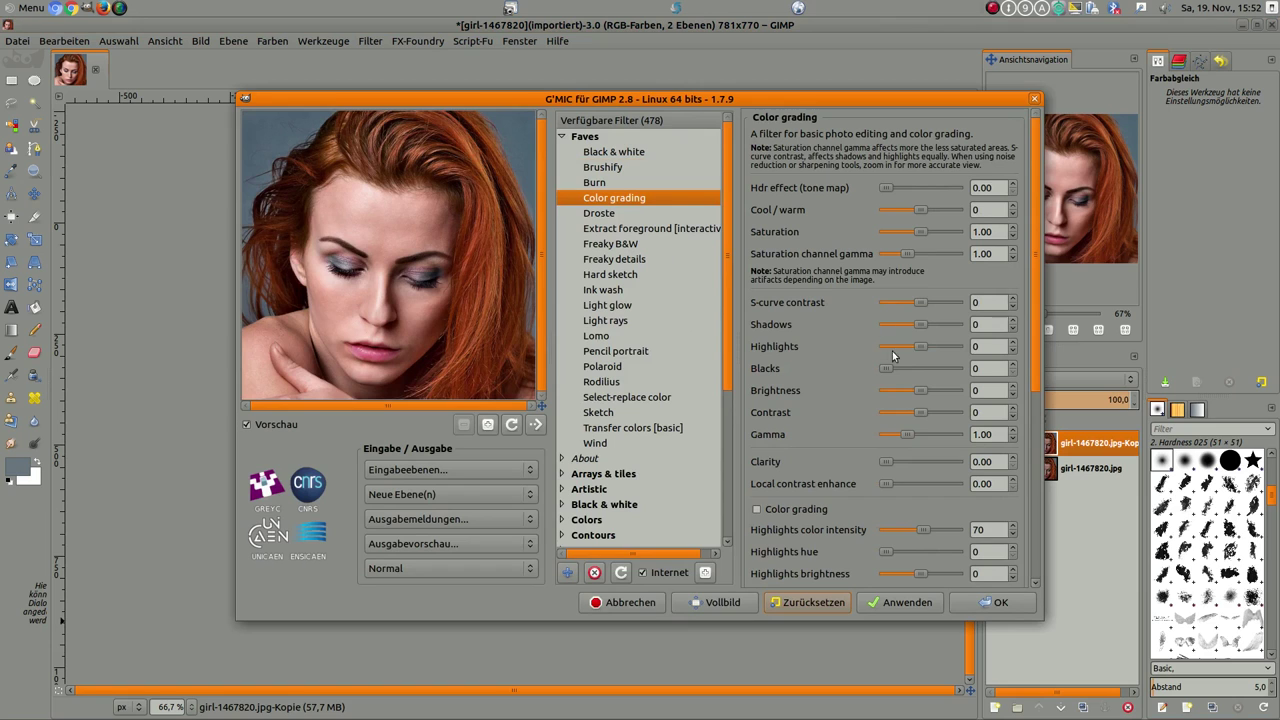
Set Color grading to Highlights 50, Shadows 20, Contrast 10, Gamma 1.00, and apply.
left_click_drag(920, 347, 956, 347)
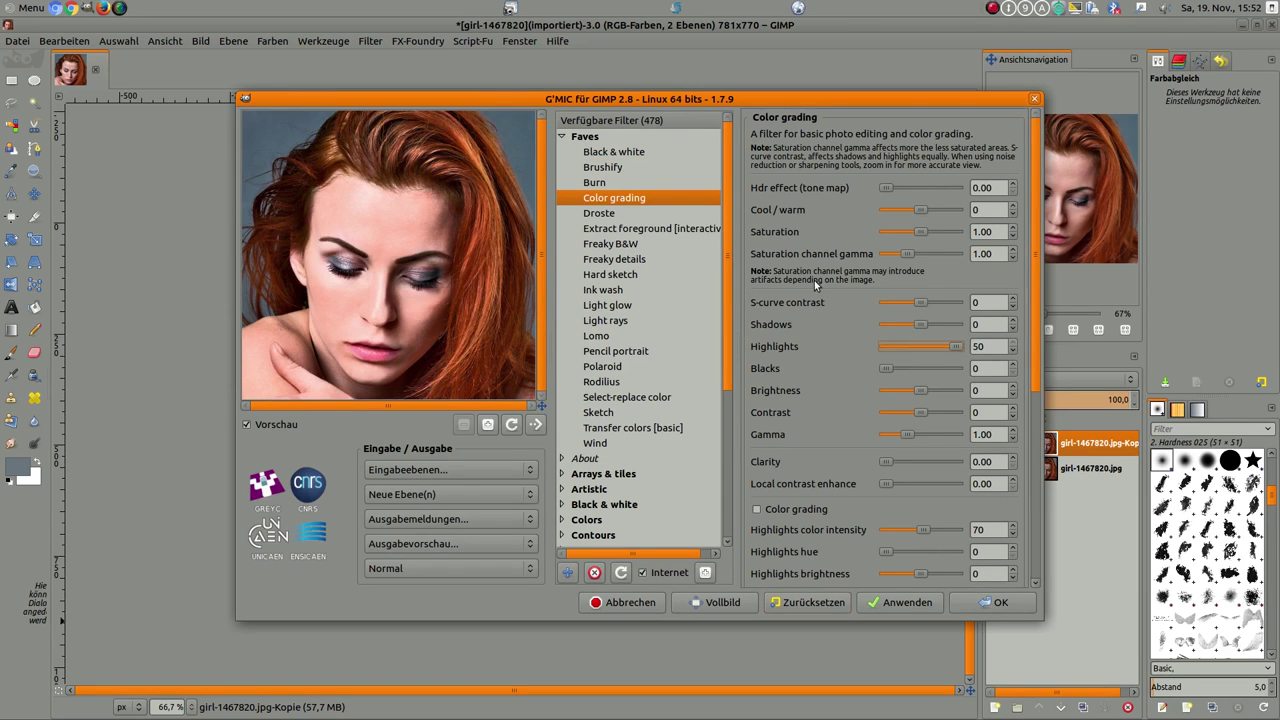
mouse_move(920, 324)
left_mouse_down()
mouse_move(977, 327)
mouse_move(935, 328)
left_mouse_up()
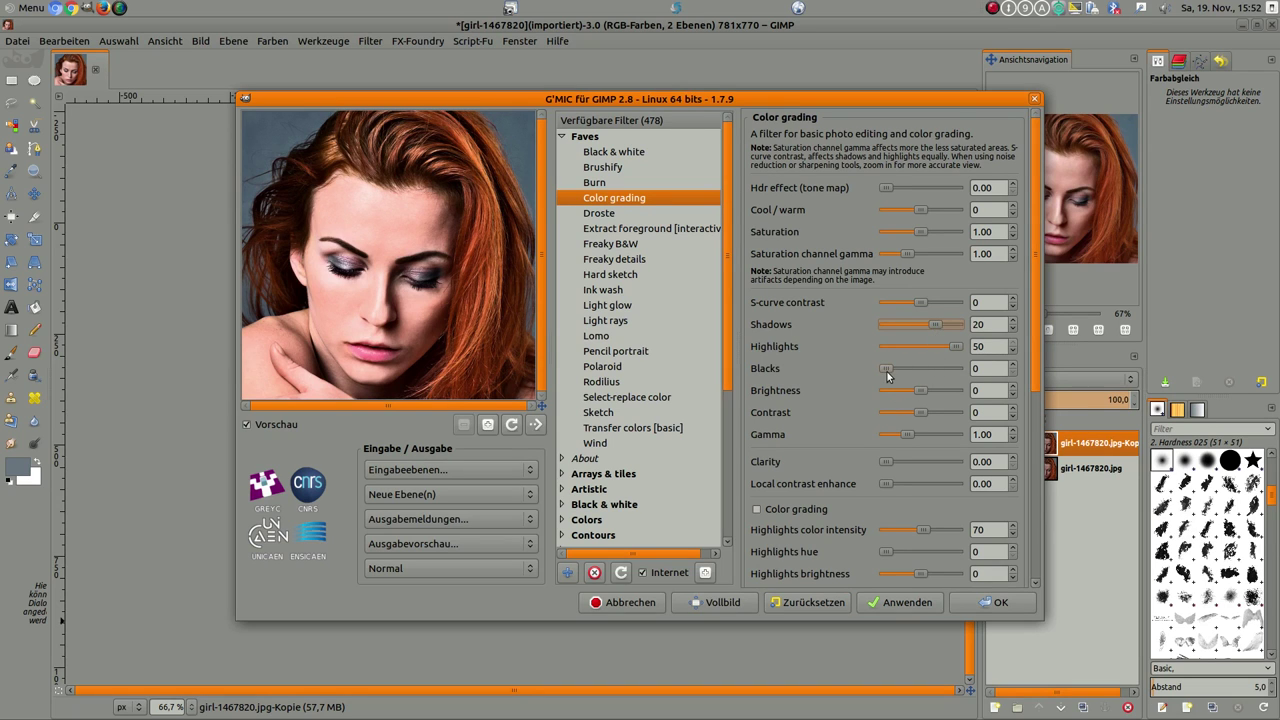
left_click_drag(886, 372, 860, 378)
left_click_drag(920, 414, 933, 416)
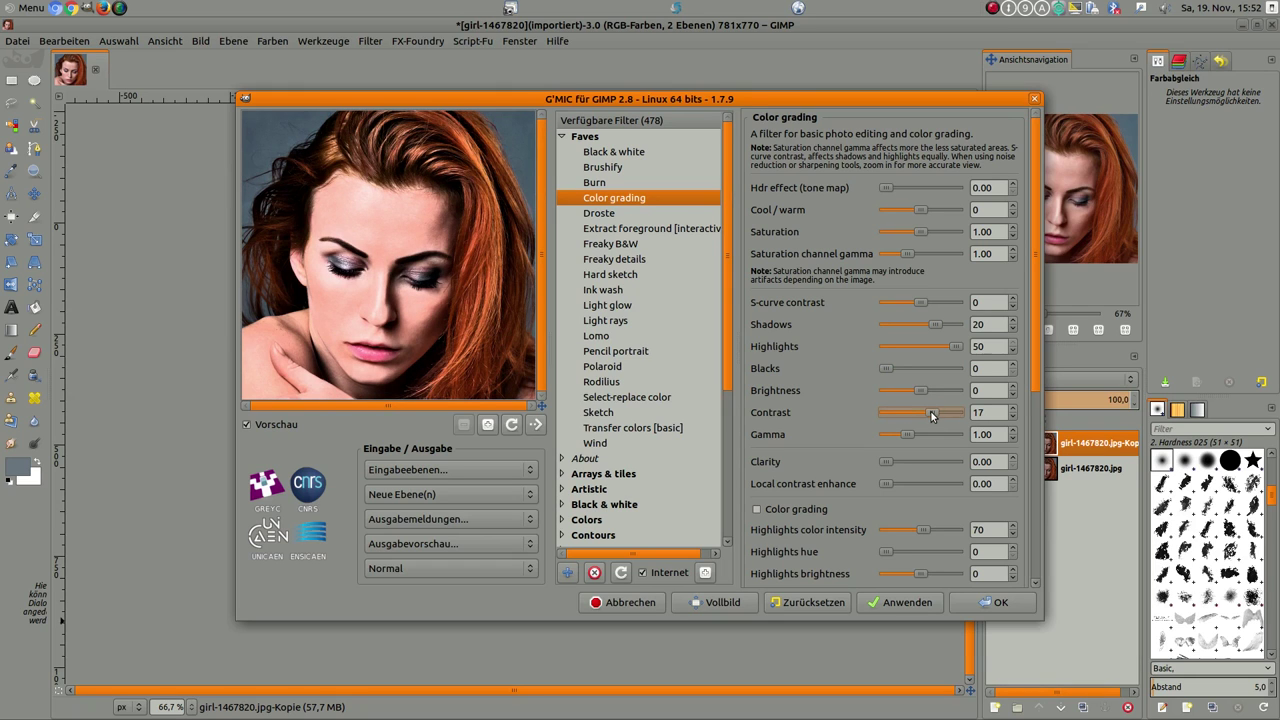
left_click_drag(929, 412, 927, 416)
left_click(1011, 418)
left_click(1012, 432)
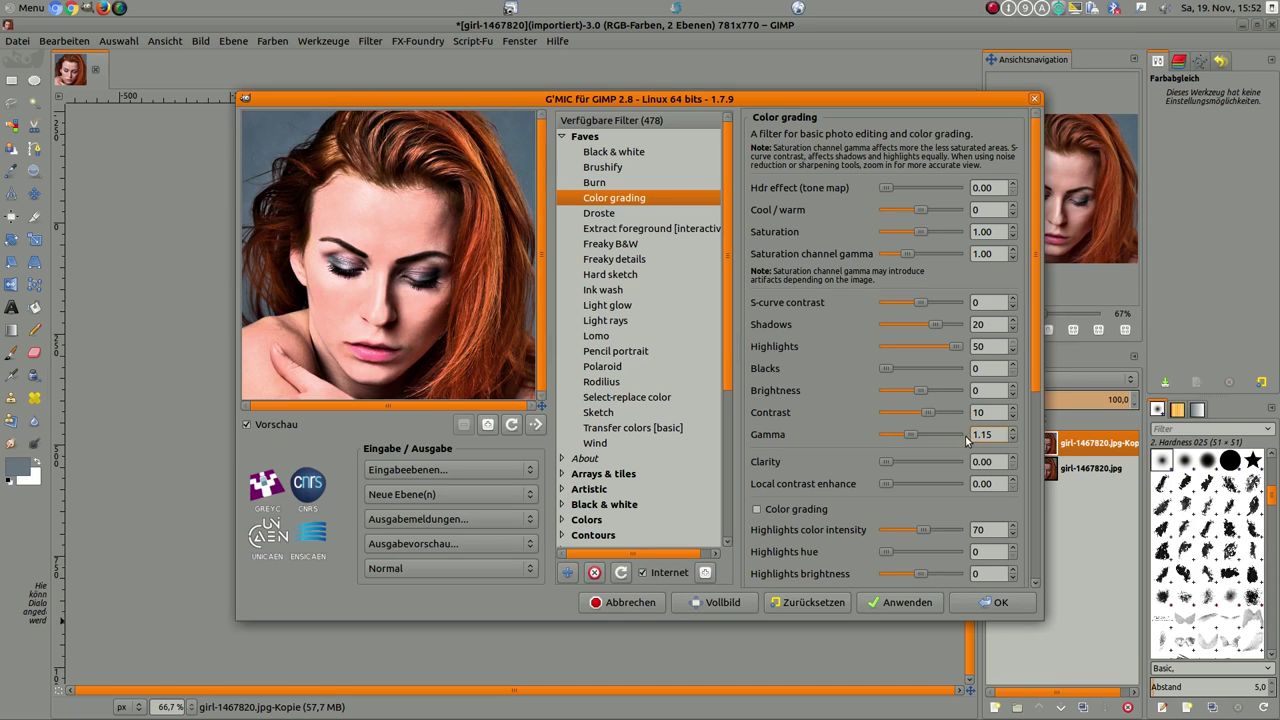
left_click(1012, 441)
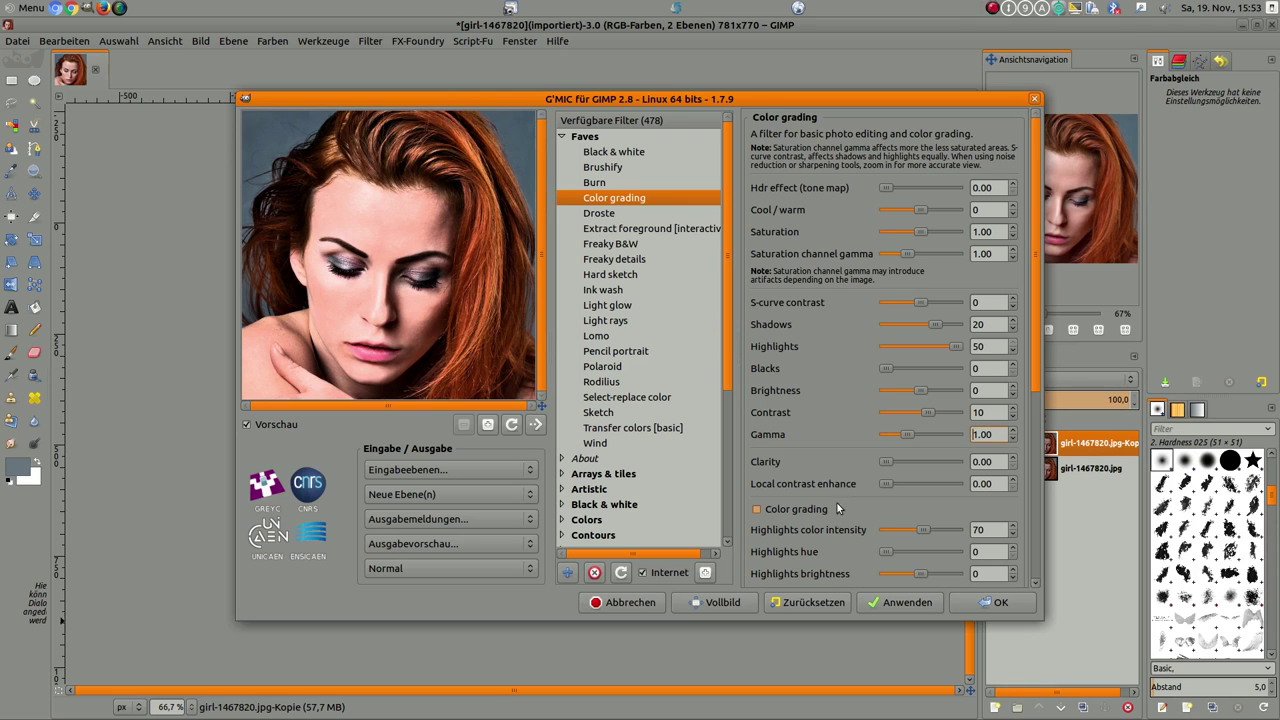
left_click(995, 603)
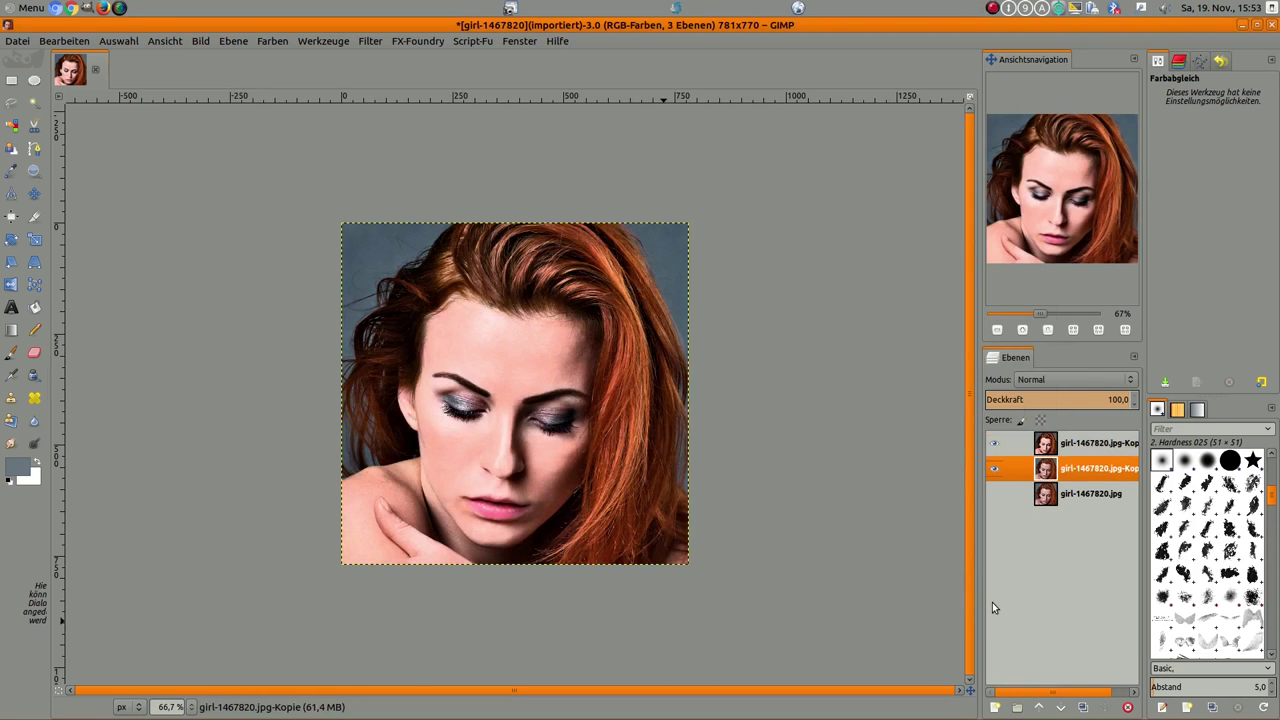
left_click(994, 469)
left_click(994, 444)
left_click(994, 444)
left_click(994, 469)
left_click(274, 42)
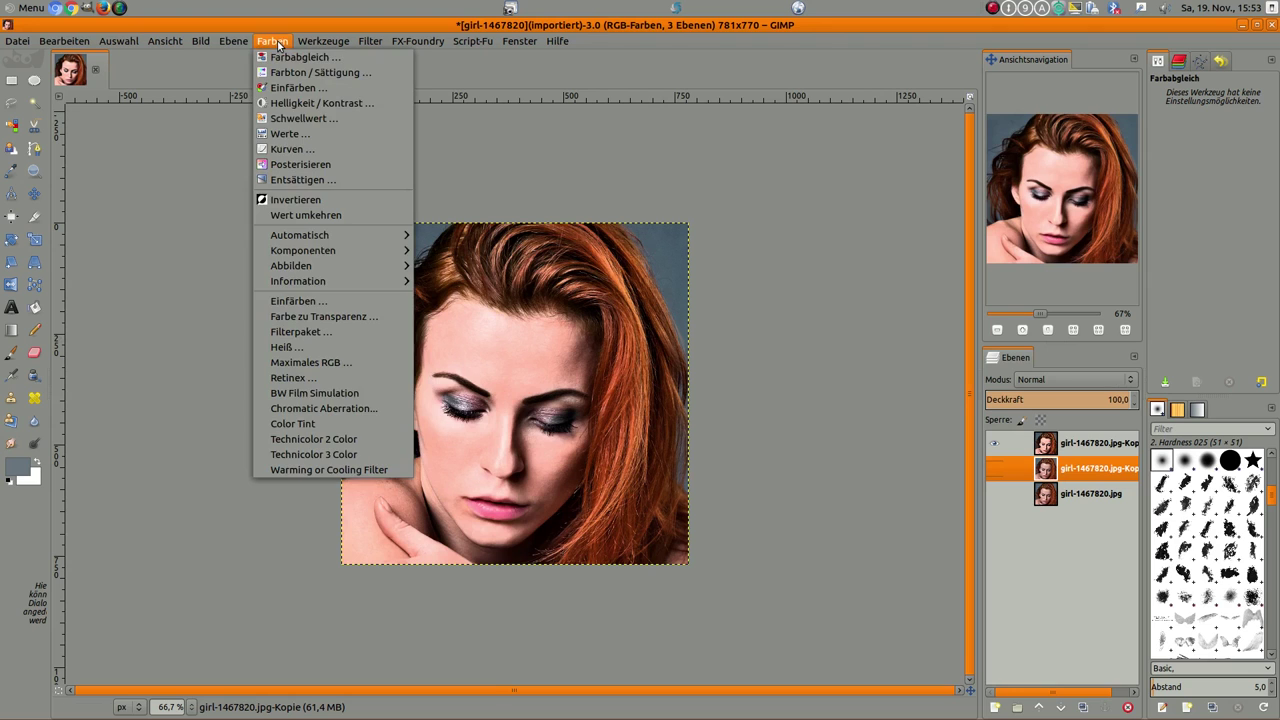
left_click(299, 150)
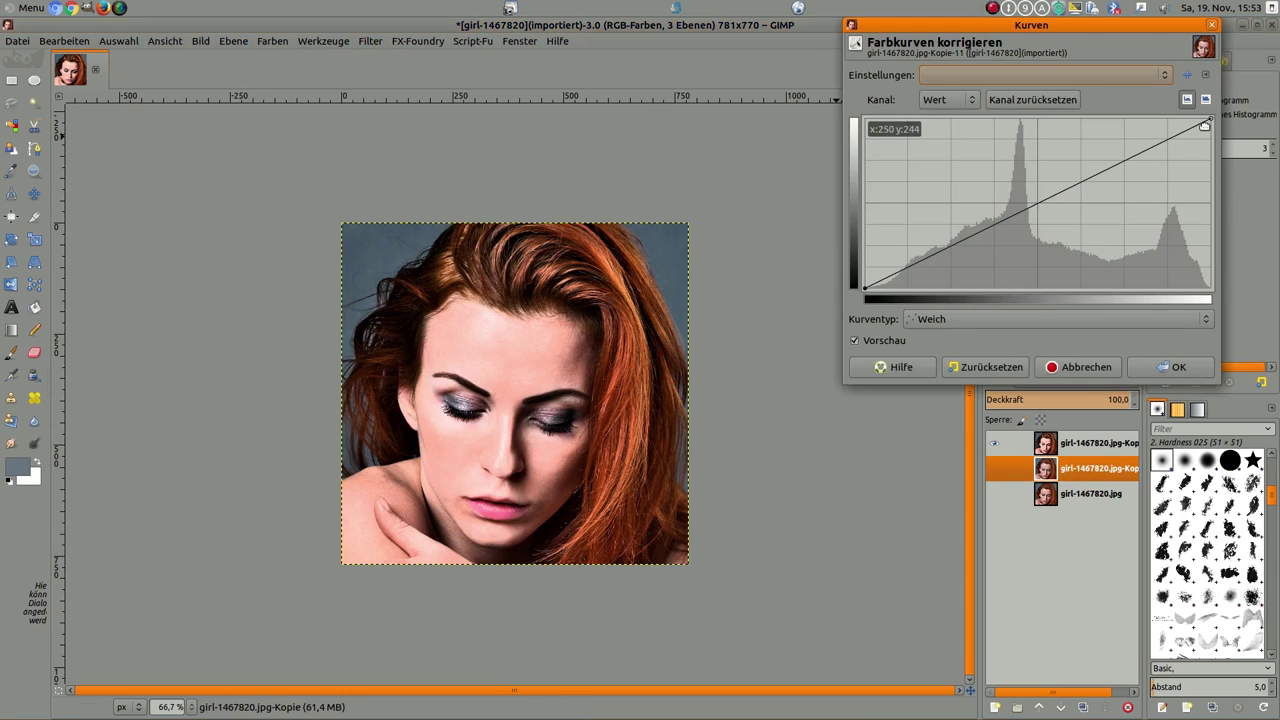
left_click_drag(1211, 121, 1213, 145)
left_click_drag(1015, 226, 1016, 216)
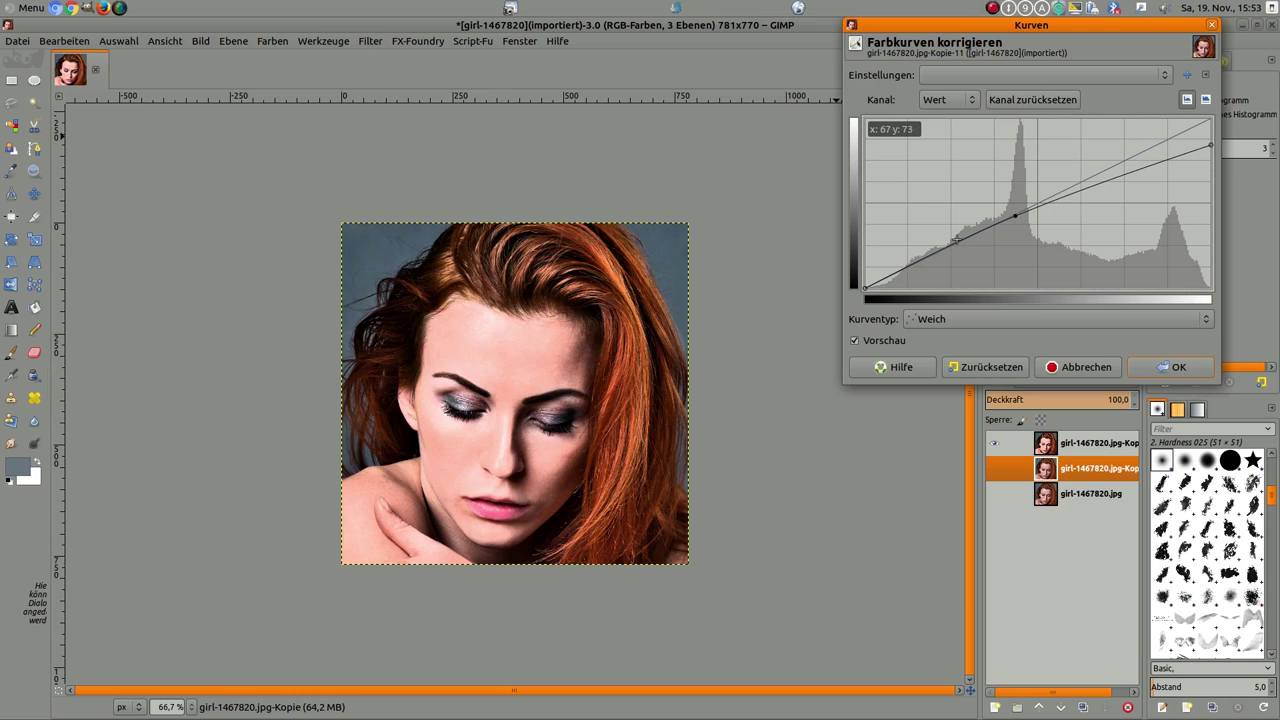
left_click(1056, 443)
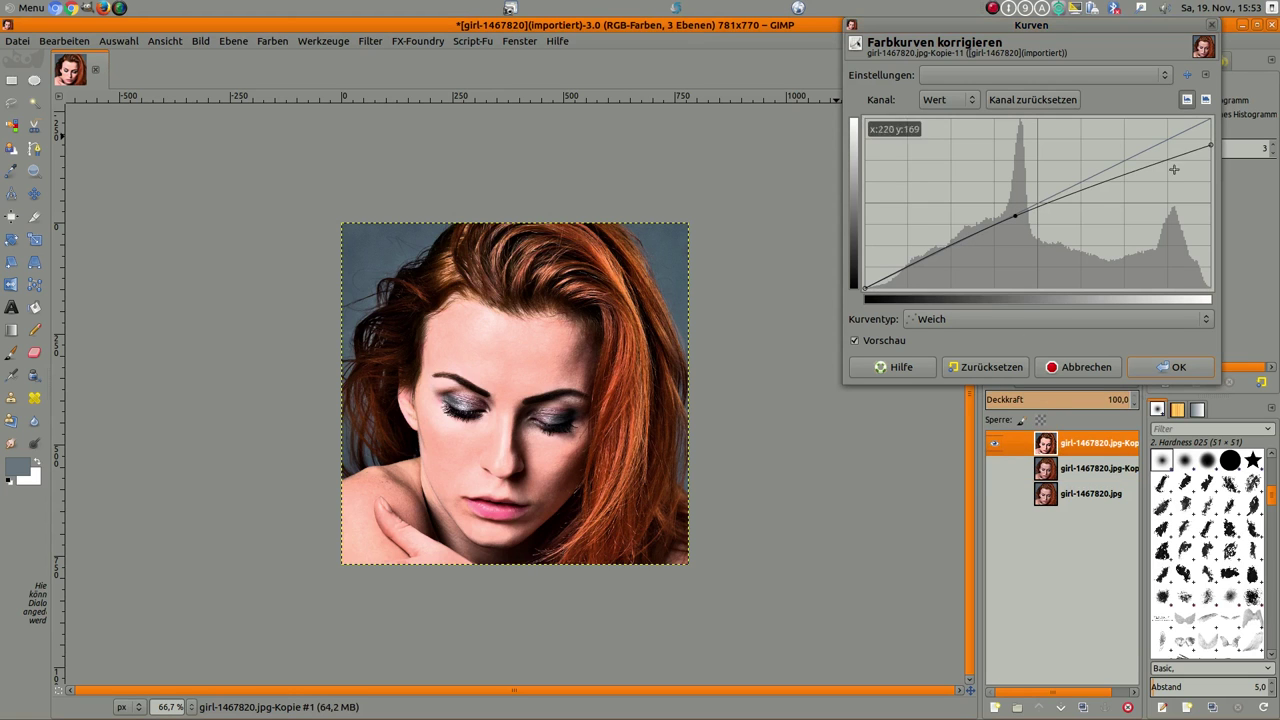
left_click(1051, 367)
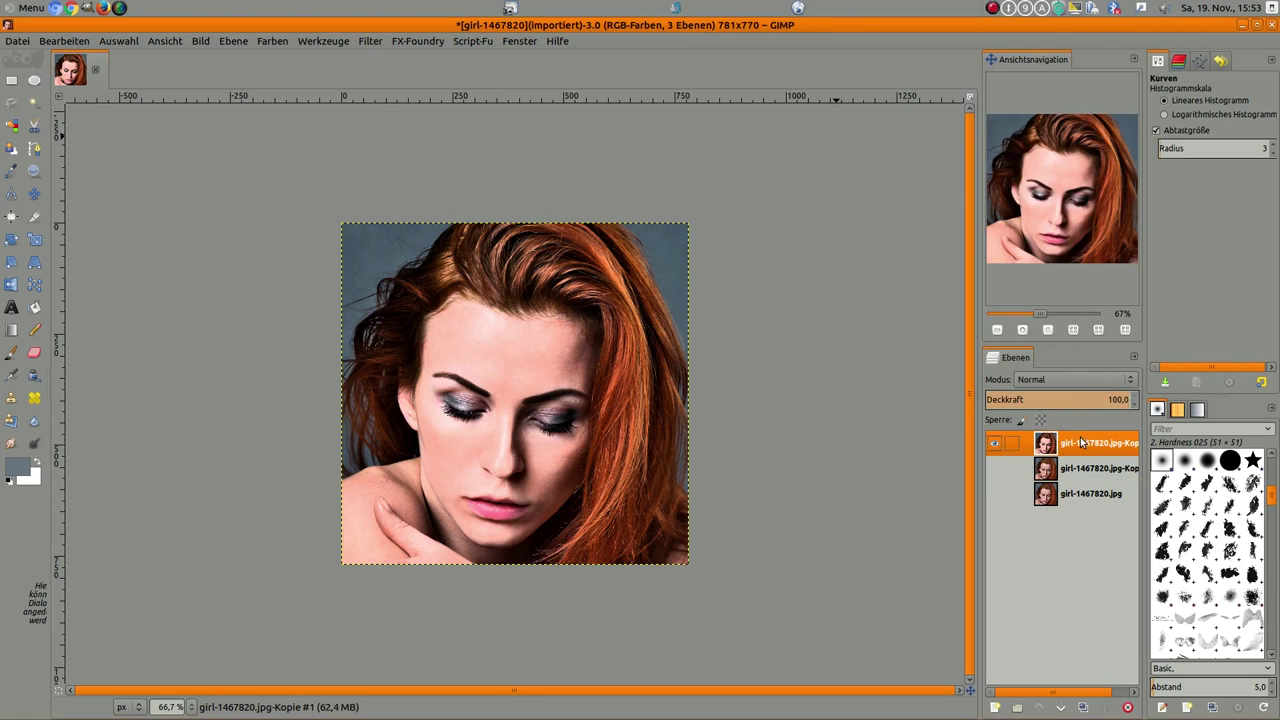
Apply Curves to the top layer: tamed highlights, deeper shadows, lifted midtones.
left_click(265, 41)
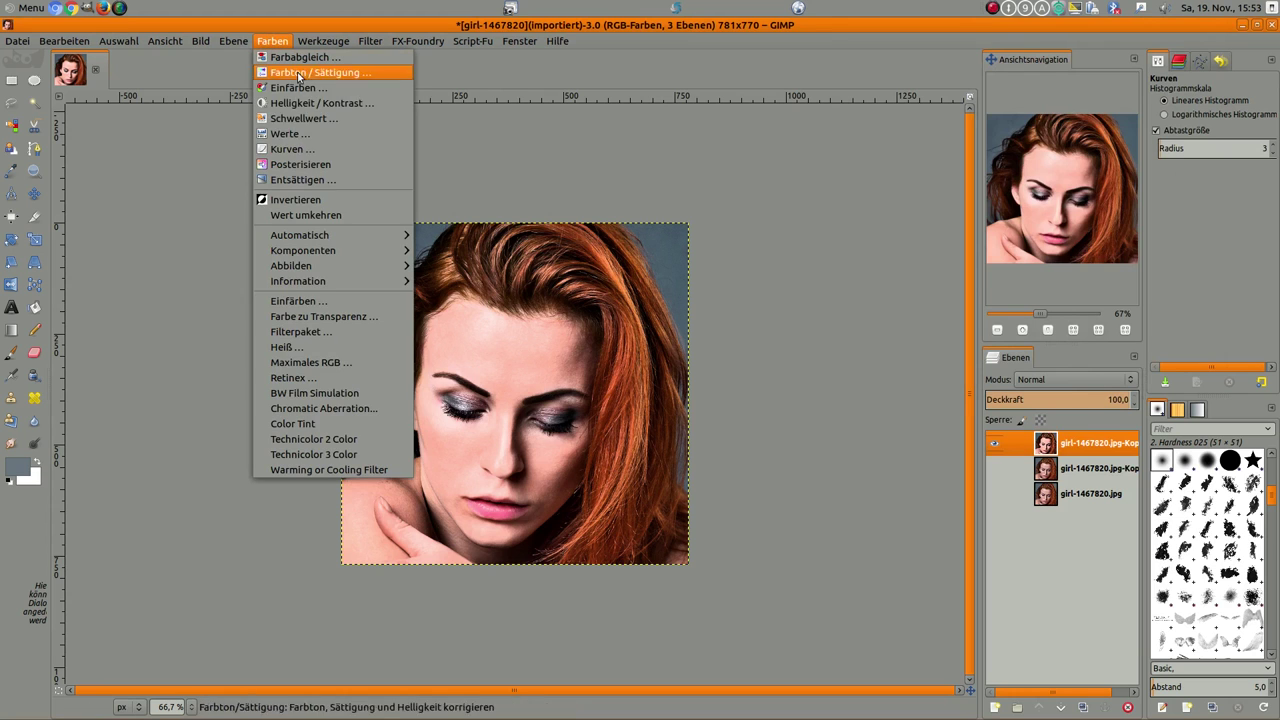
left_click(307, 149)
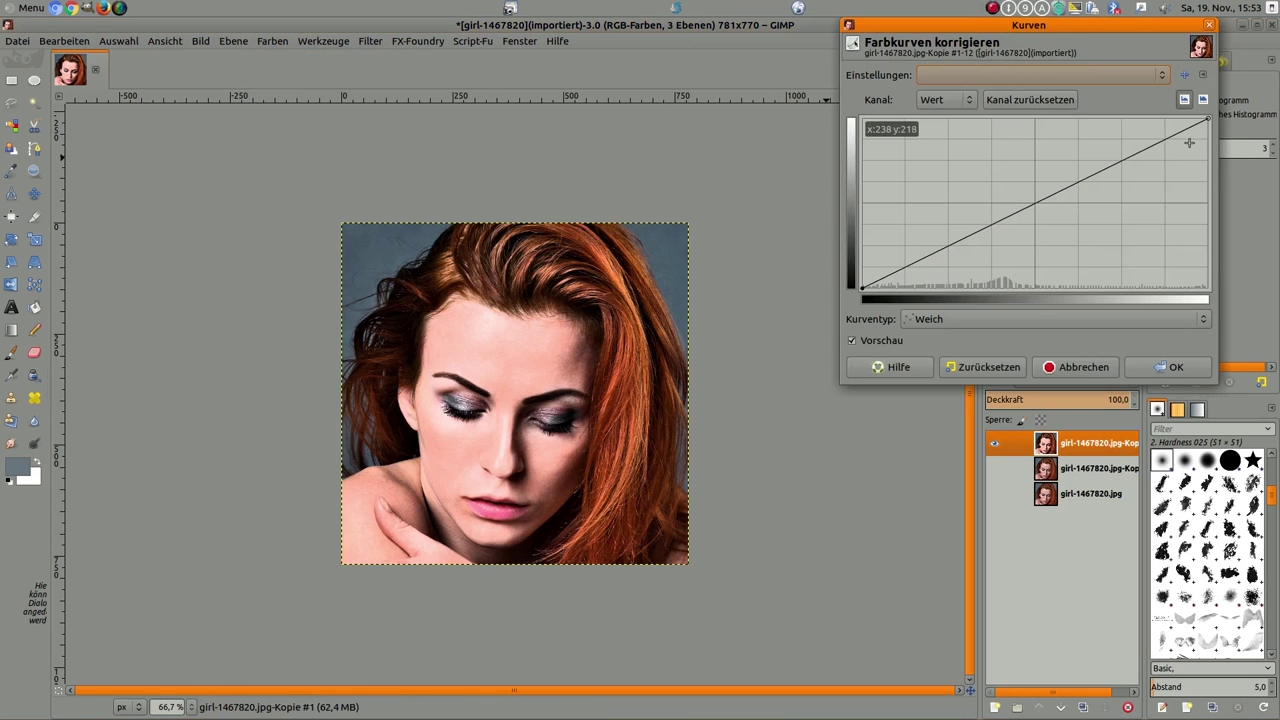
left_click_drag(1207, 119, 1210, 128)
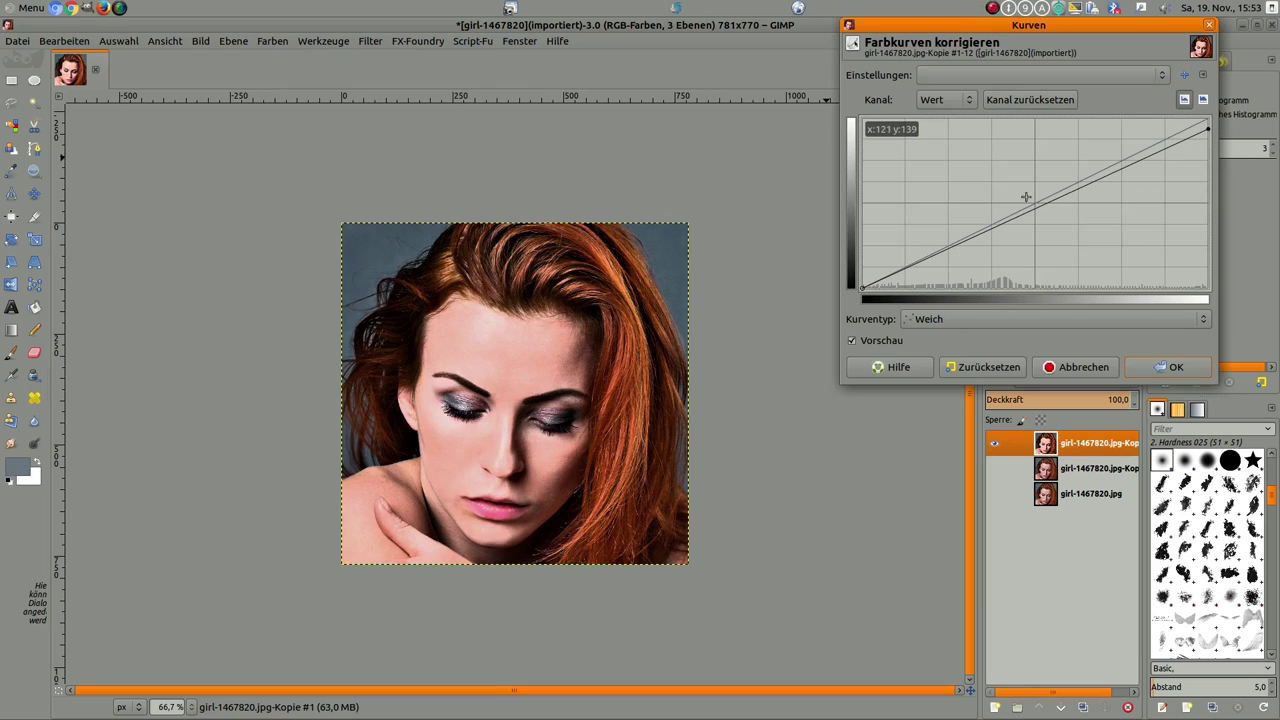
left_click_drag(1034, 211, 1027, 196)
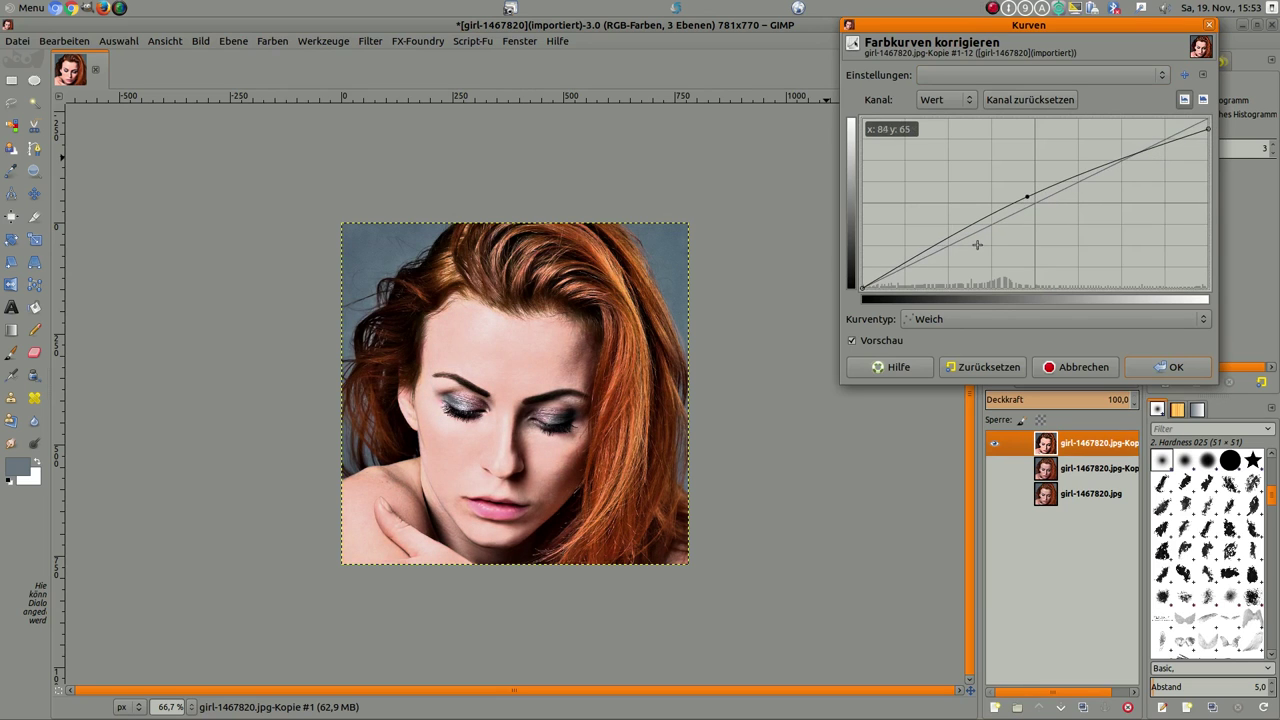
left_click_drag(938, 244, 937, 252)
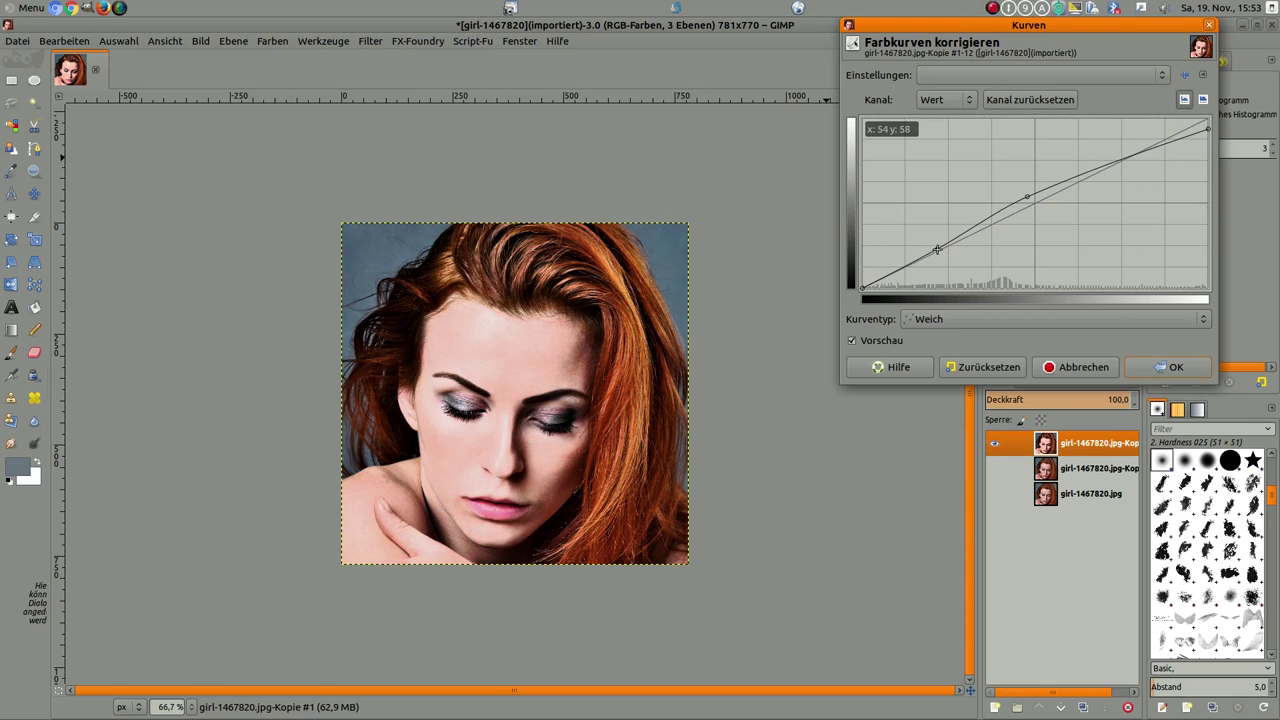
left_click_drag(1027, 196, 1040, 187)
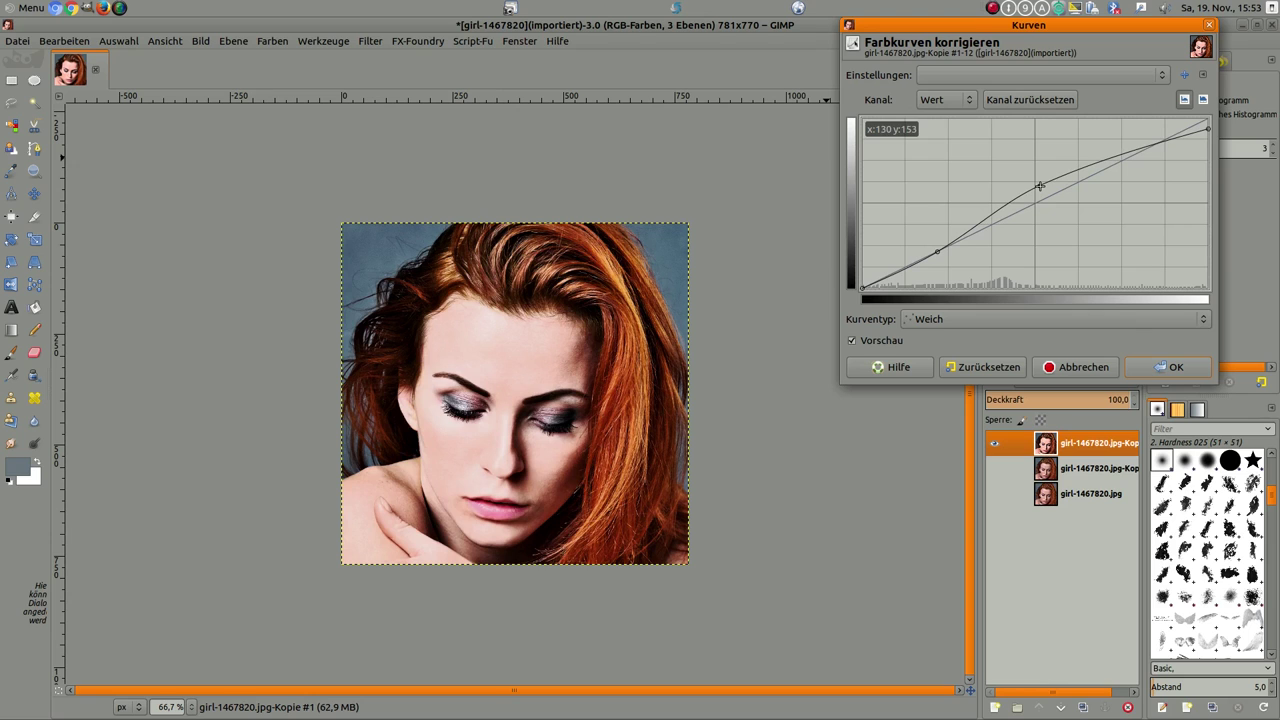
left_click(1175, 366)
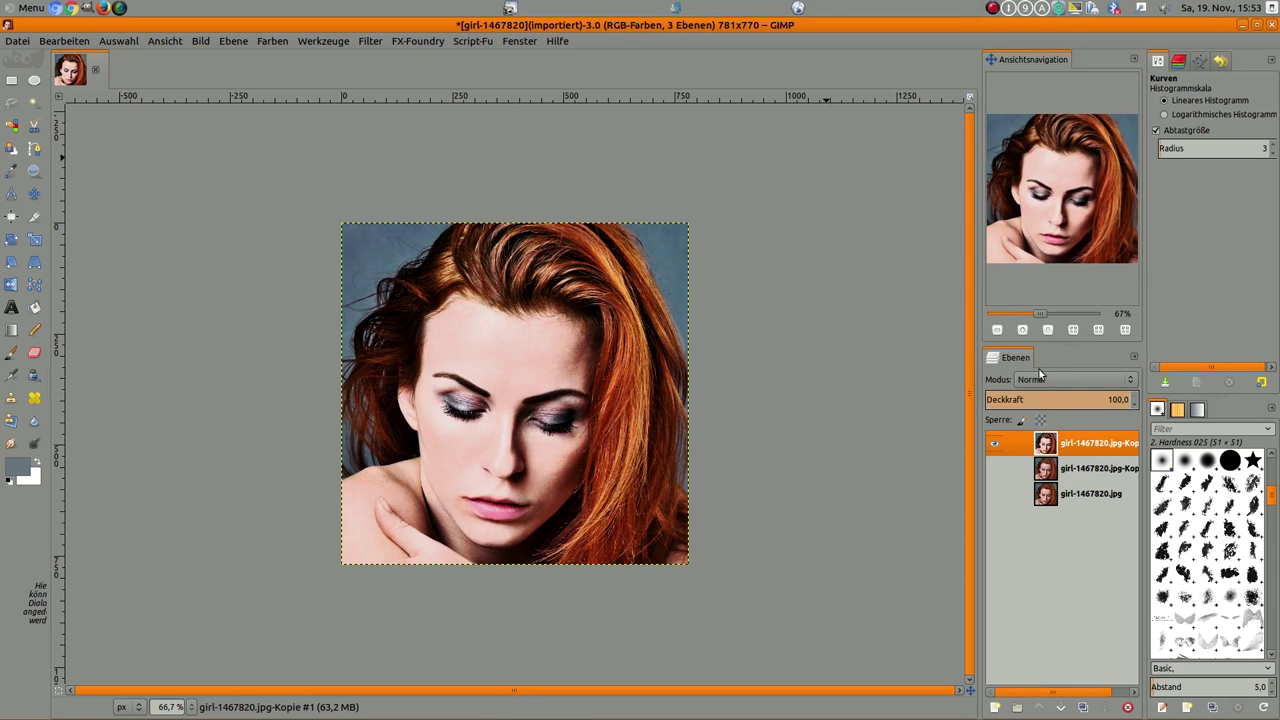
Select the Smudge tool with opacity about 30, weight 76 and size about 264.
left_click(12, 445)
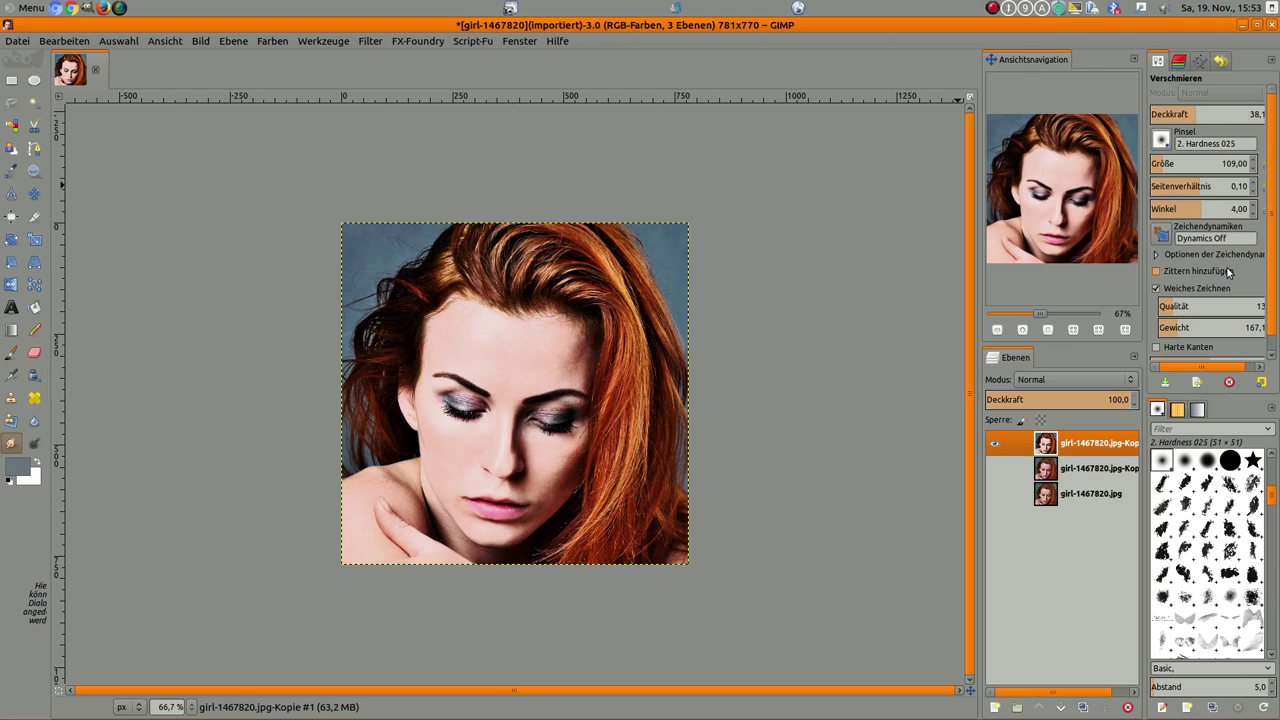
mouse_move(1196, 115)
left_mouse_down()
mouse_move(1277, 114)
mouse_move(1187, 116)
left_mouse_up()
left_click_drag(1175, 327, 1165, 328)
left_click_drag(1177, 164, 1215, 164)
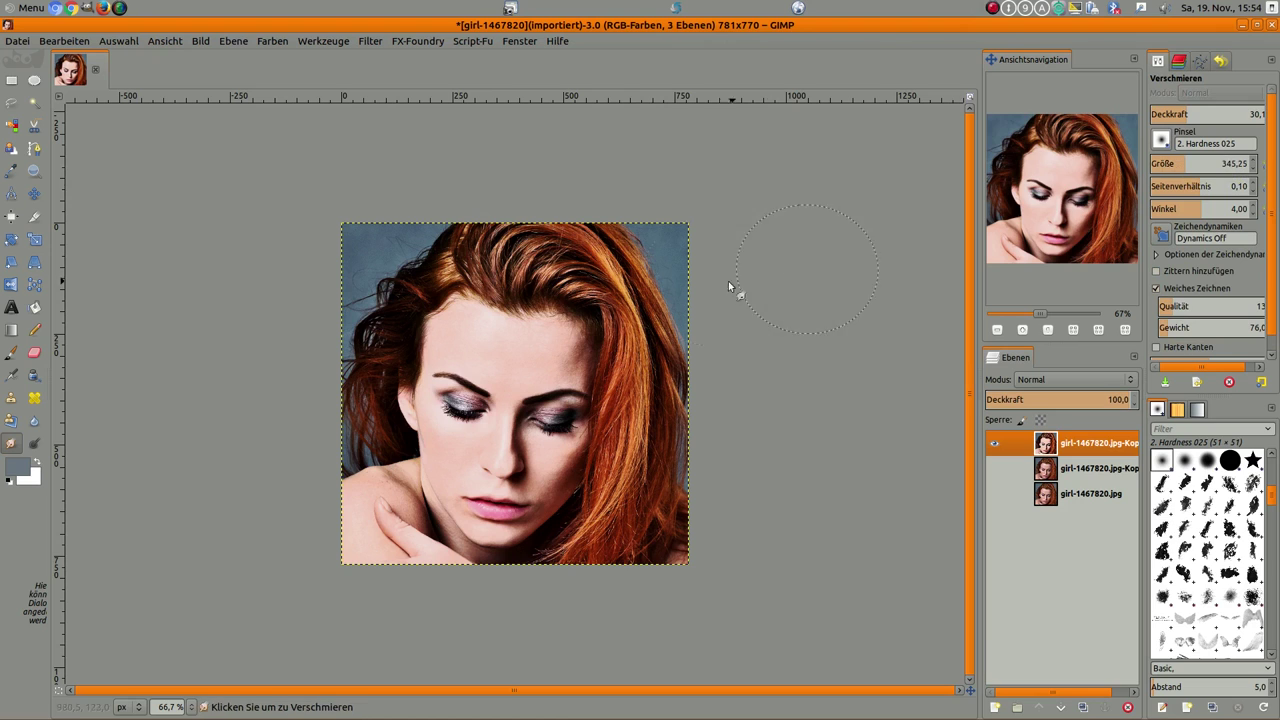
mouse_move(1192, 164)
left_mouse_down()
mouse_move(1180, 165)
mouse_move(1196, 164)
left_mouse_up()
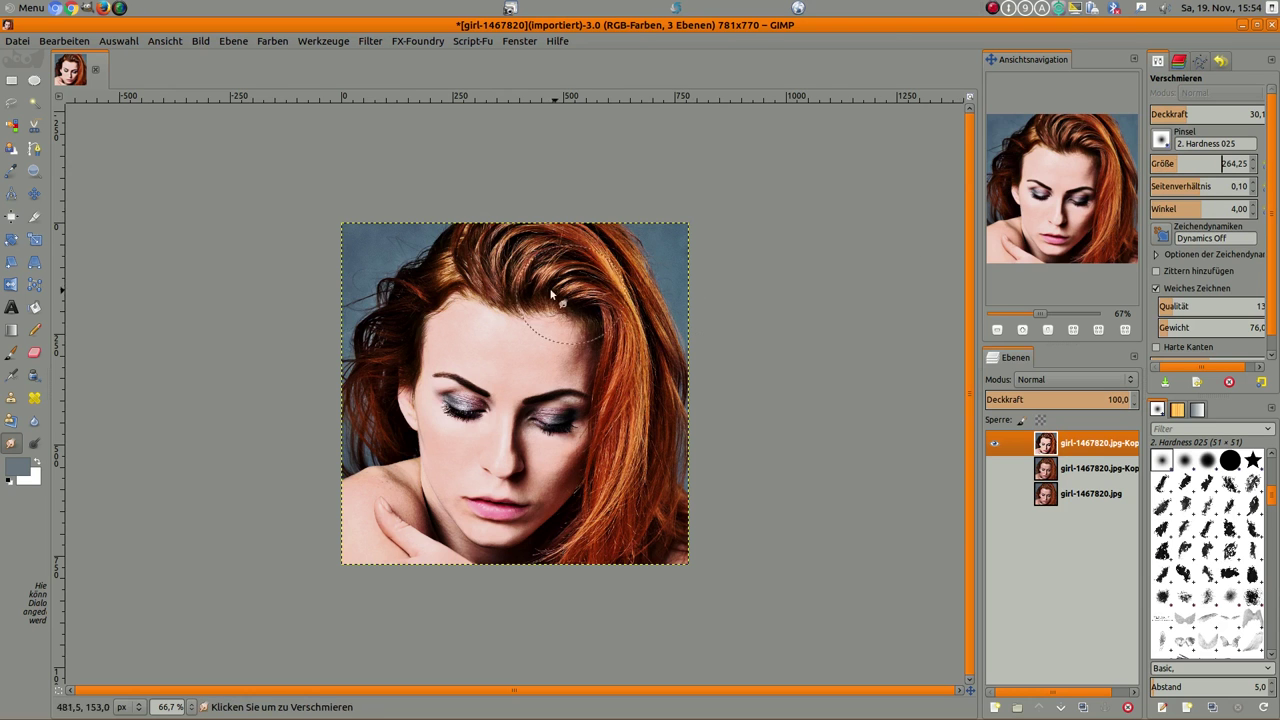
Shrink the Smudge brush to 102 and smooth the forehead skin across left, centre and right.
key("1")
scroll(543, 242, "up", 1)
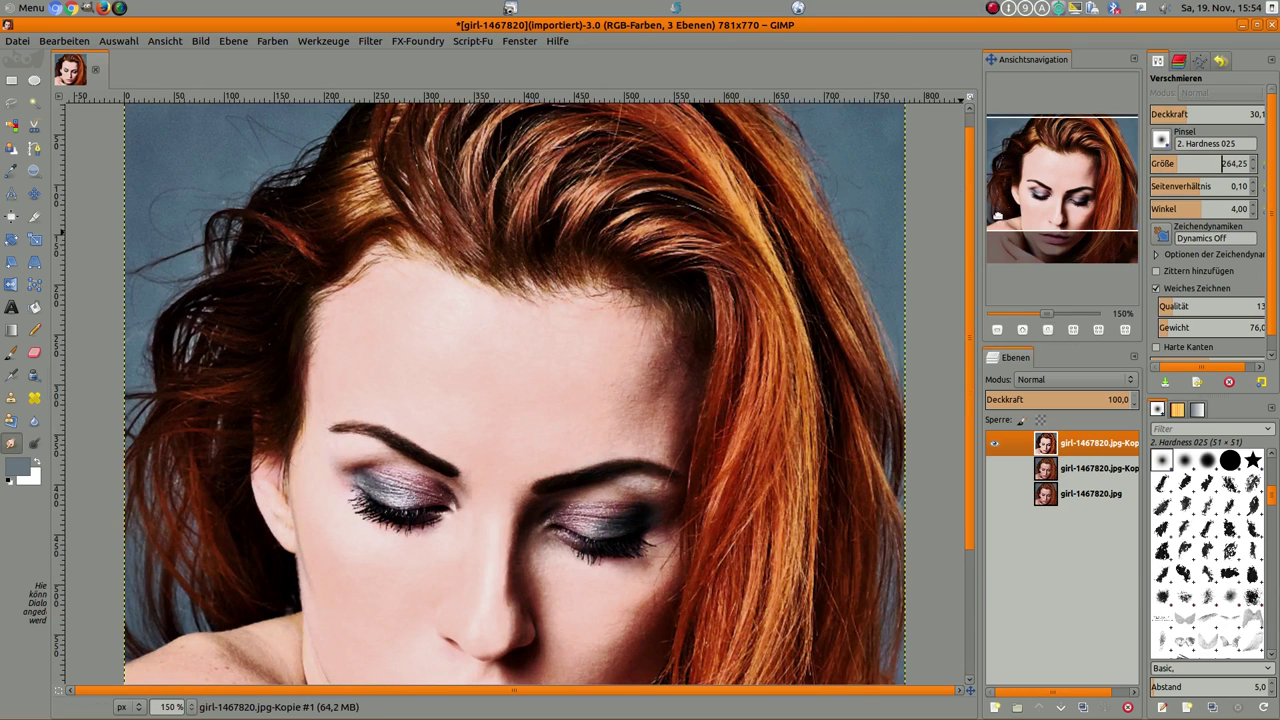
left_click(1160, 164)
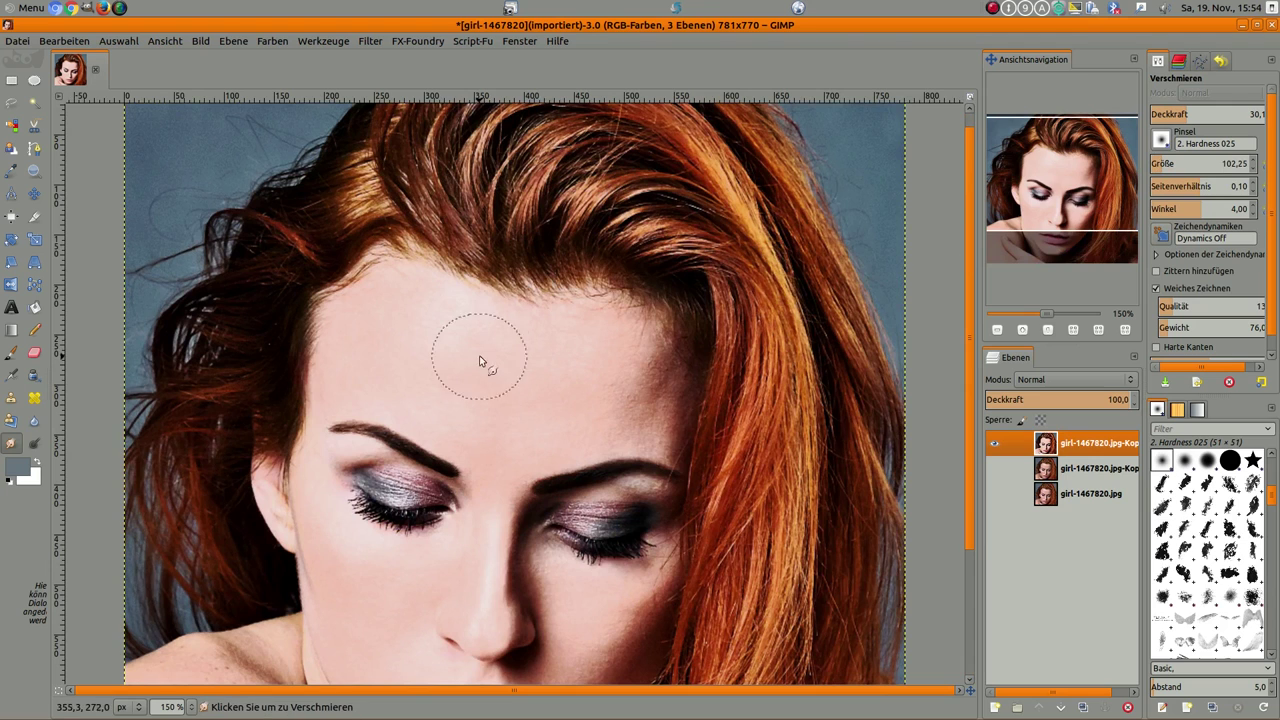
mouse_move(373, 348)
left_mouse_down()
mouse_move(371, 337)
mouse_move(512, 363)
mouse_move(404, 343)
mouse_move(476, 327)
mouse_move(509, 365)
mouse_move(538, 350)
left_mouse_up()
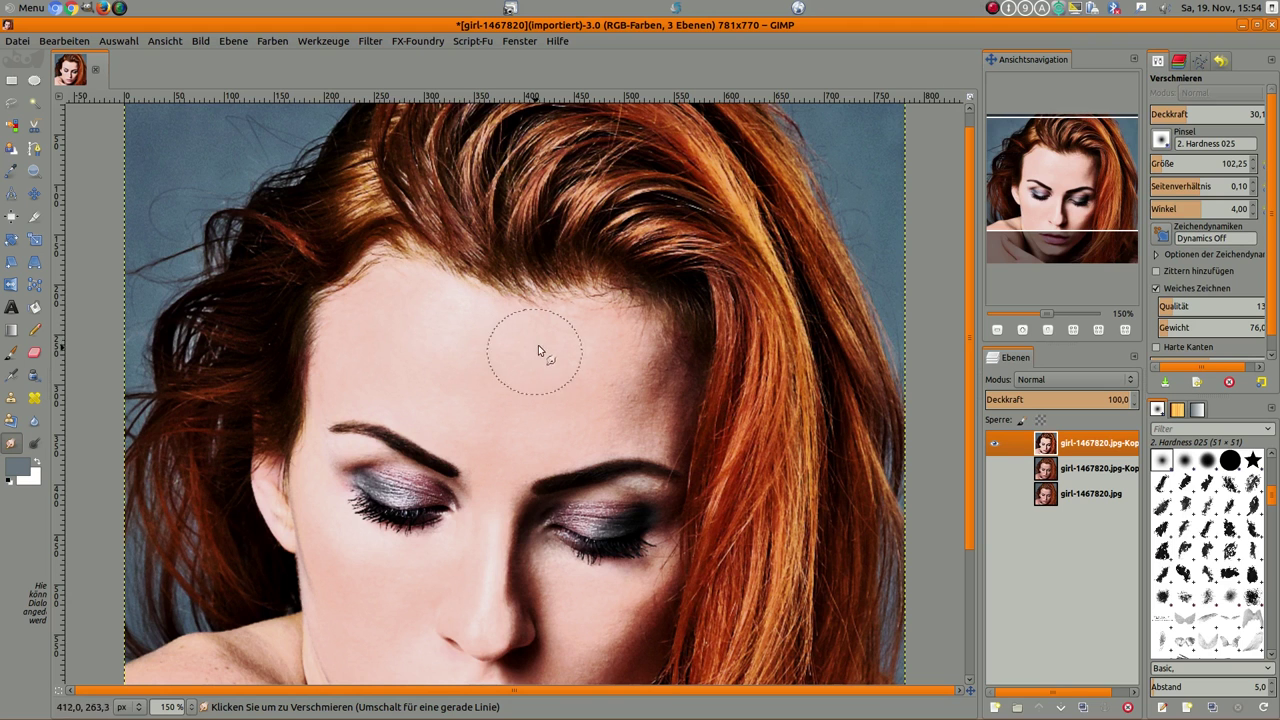
scroll(449, 390, "up", 2, "ctrl")
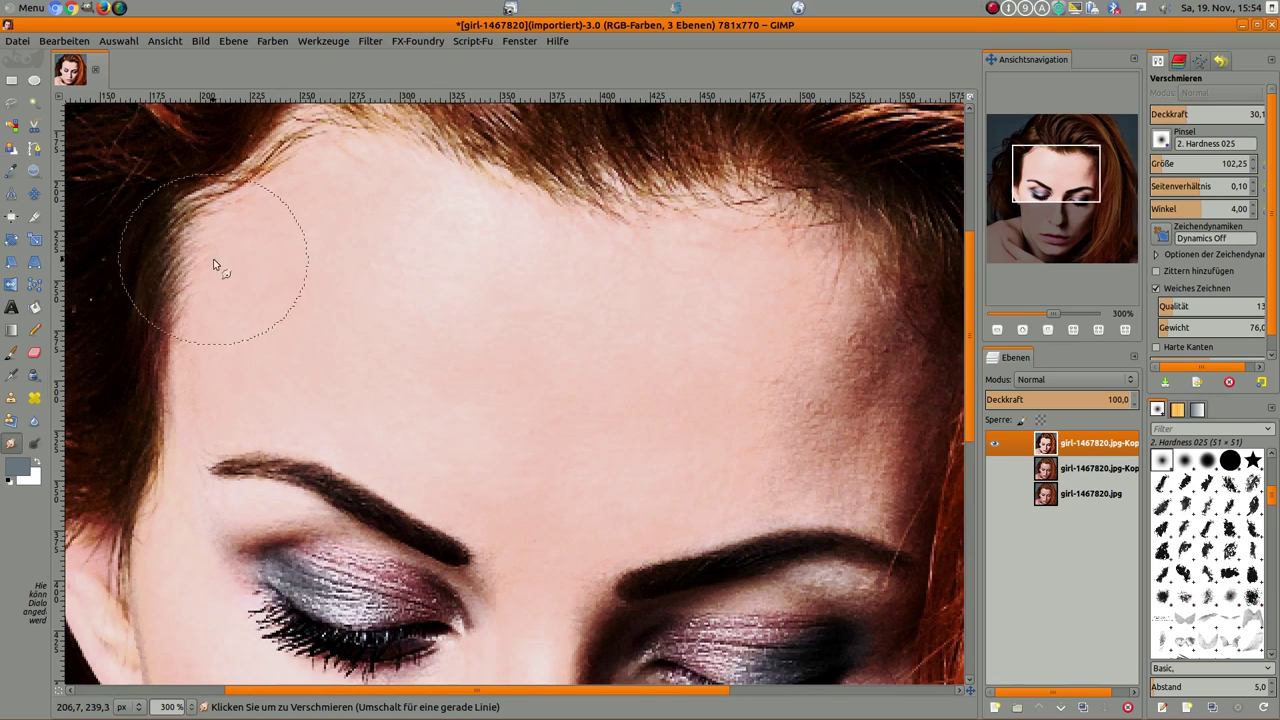
mouse_move(243, 266)
left_mouse_down()
mouse_move(282, 252)
mouse_move(378, 159)
left_mouse_up()
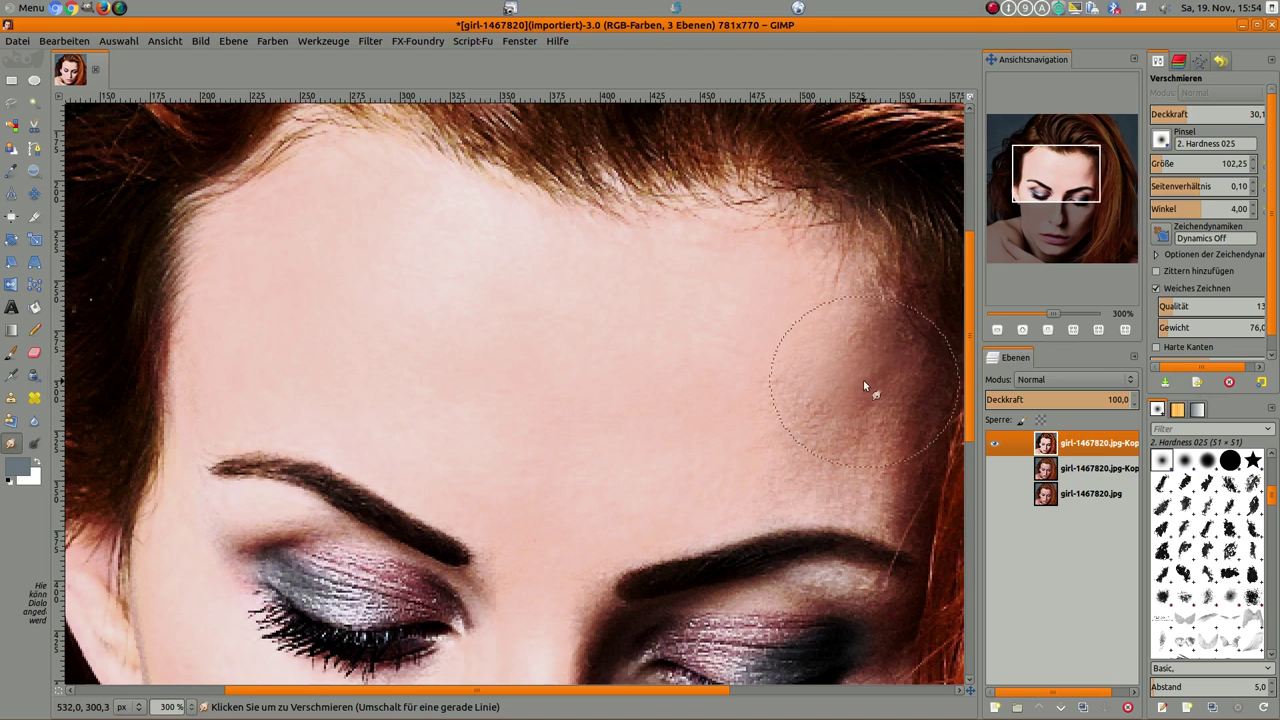
mouse_move(765, 425)
left_mouse_down()
mouse_move(741, 430)
mouse_move(754, 467)
mouse_move(871, 480)
mouse_move(722, 477)
mouse_move(874, 429)
mouse_move(677, 457)
left_mouse_up()
mouse_move(520, 444)
left_mouse_down()
mouse_move(306, 371)
mouse_move(371, 334)
mouse_move(428, 414)
mouse_move(271, 194)
mouse_move(441, 210)
left_mouse_up()
Blend skin tone up into the left and right hairline, then zoom out.
left_click_drag(470, 190, 435, 135)
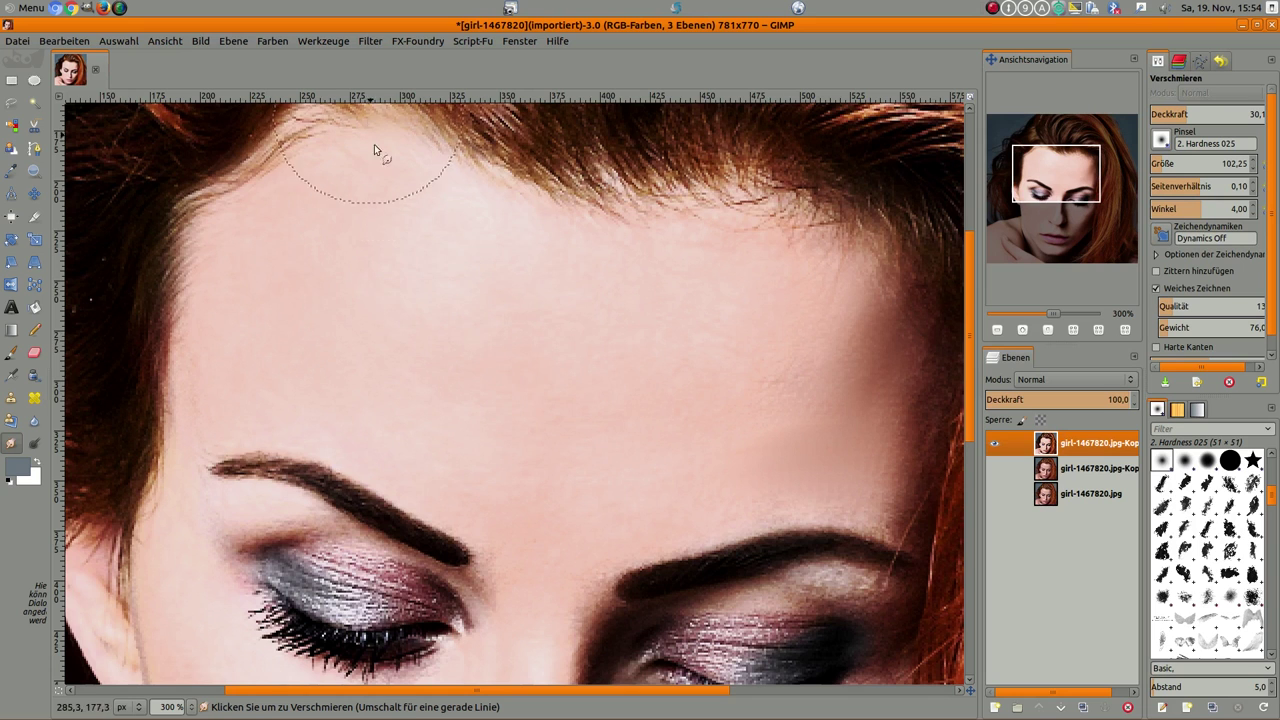
left_click_drag(530, 200, 490, 145)
left_click_drag(545, 205, 505, 150)
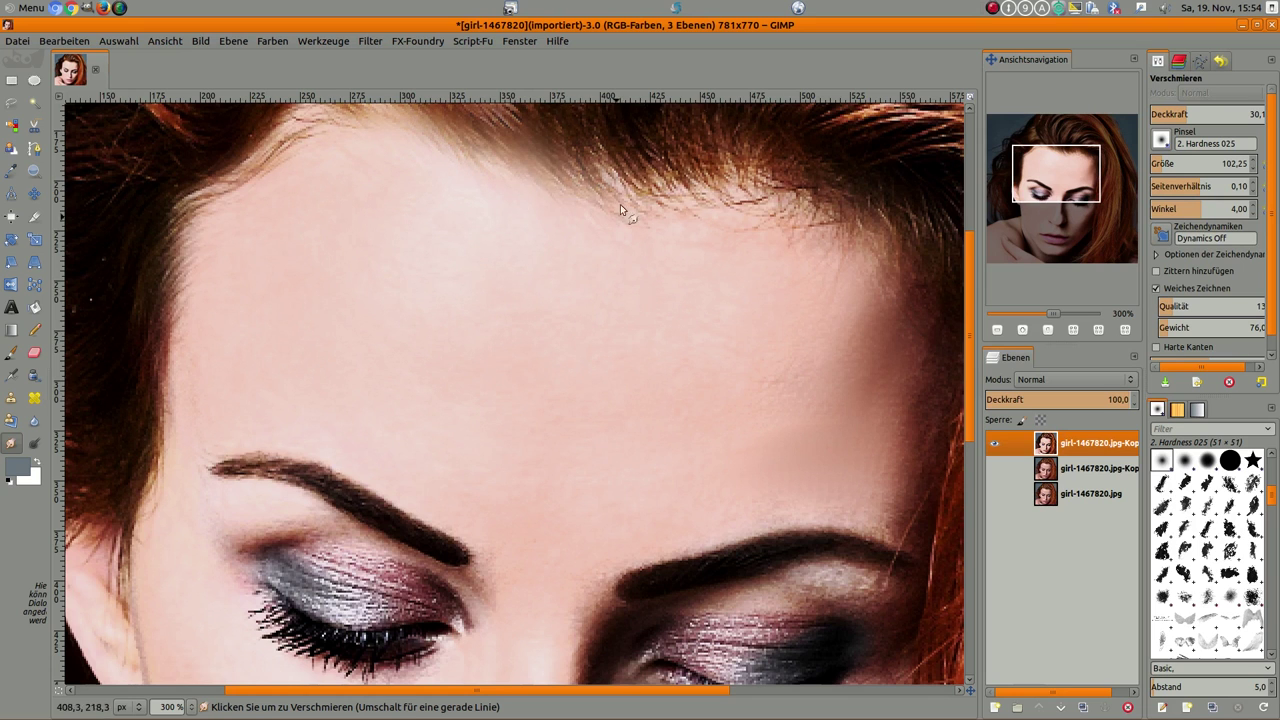
left_click_drag(630, 240, 615, 175)
left_click_drag(700, 245, 690, 180)
left_click_drag(780, 230, 790, 170)
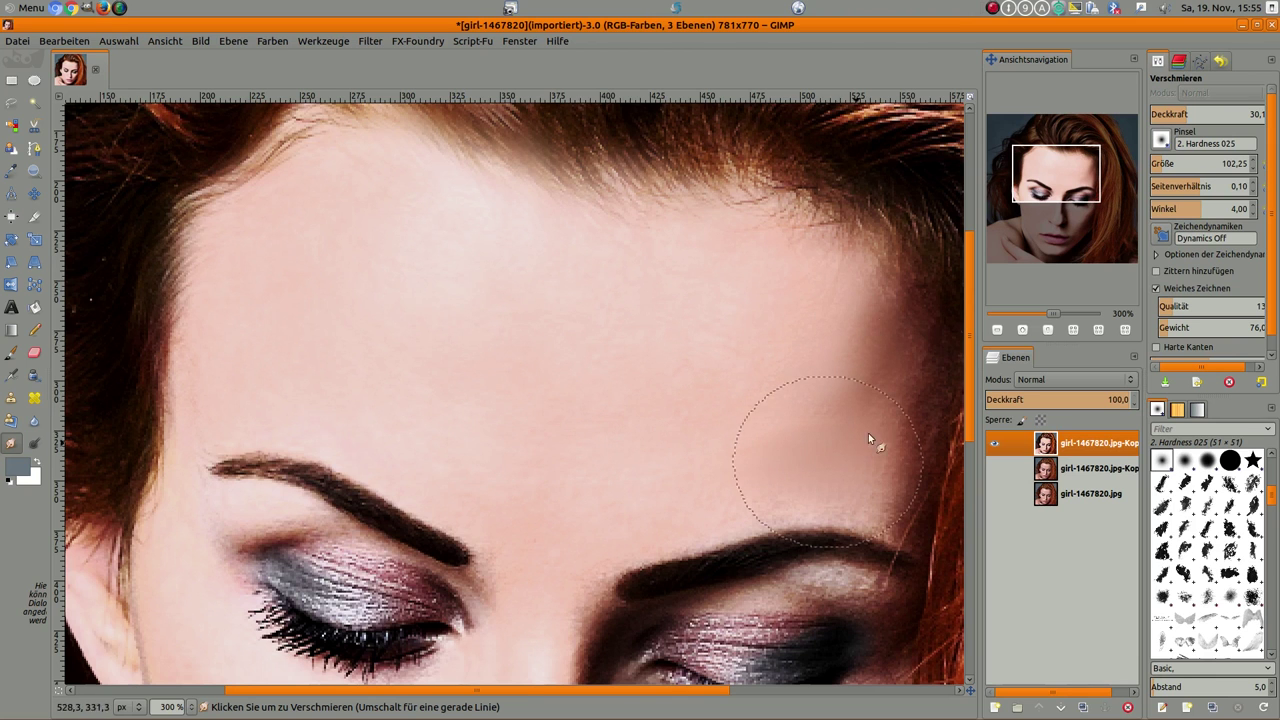
key("minus")
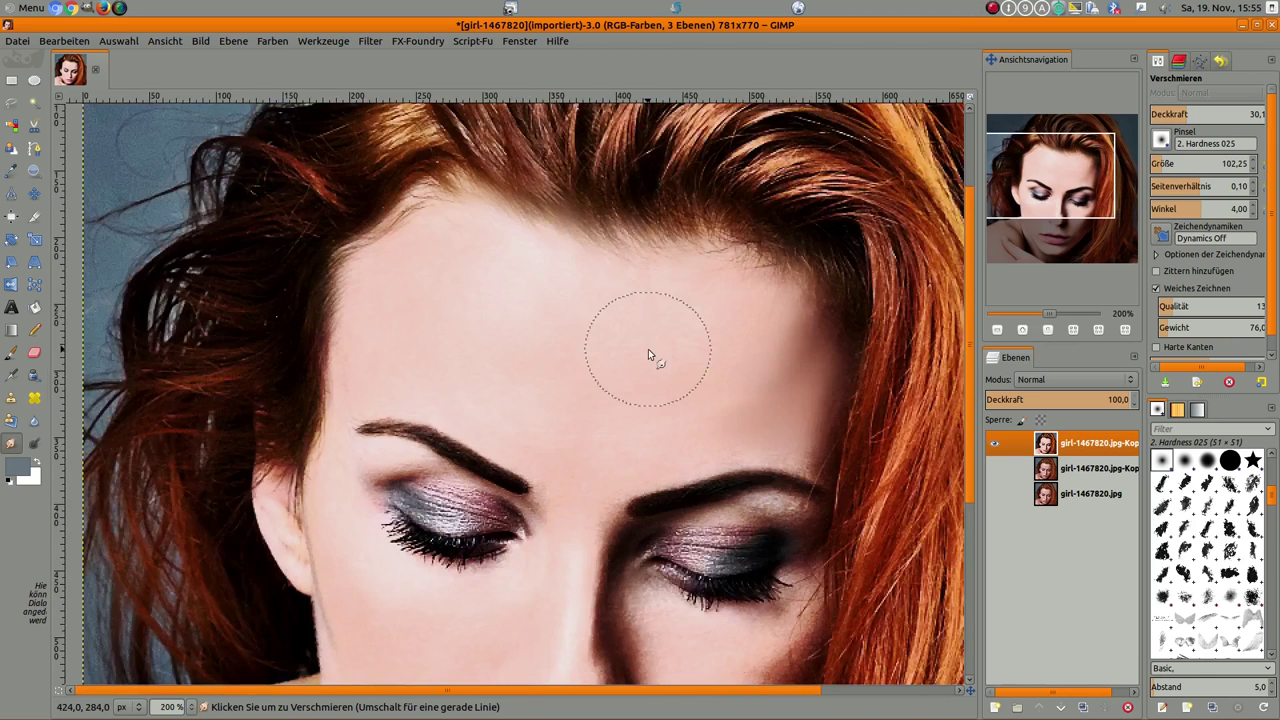
key("minus")
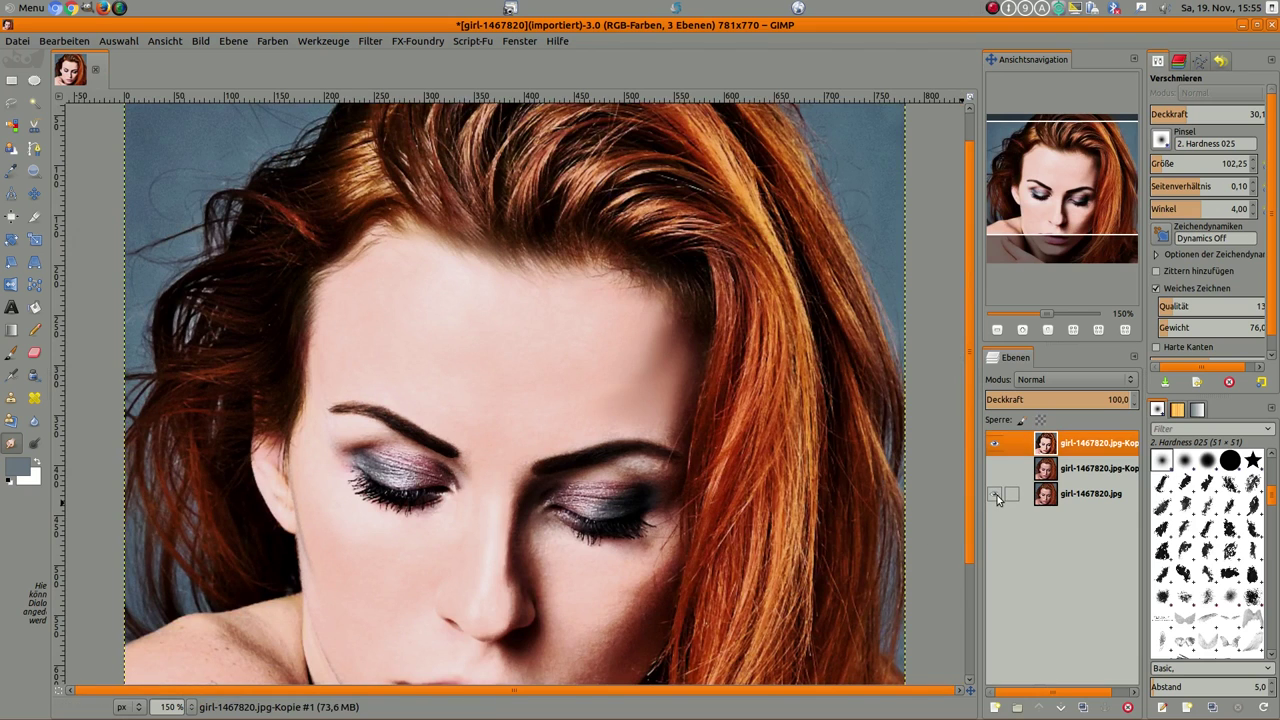
Toggle the top and middle layers to compare looks, leaving the middle layer hidden.
left_click(994, 445)
left_click(994, 445)
left_click(994, 445)
left_click(994, 445)
left_click(994, 445)
left_click(994, 445)
left_click(996, 468)
Smudge the skin below the left eye to soften it.
scroll(365, 505, "up", 2)
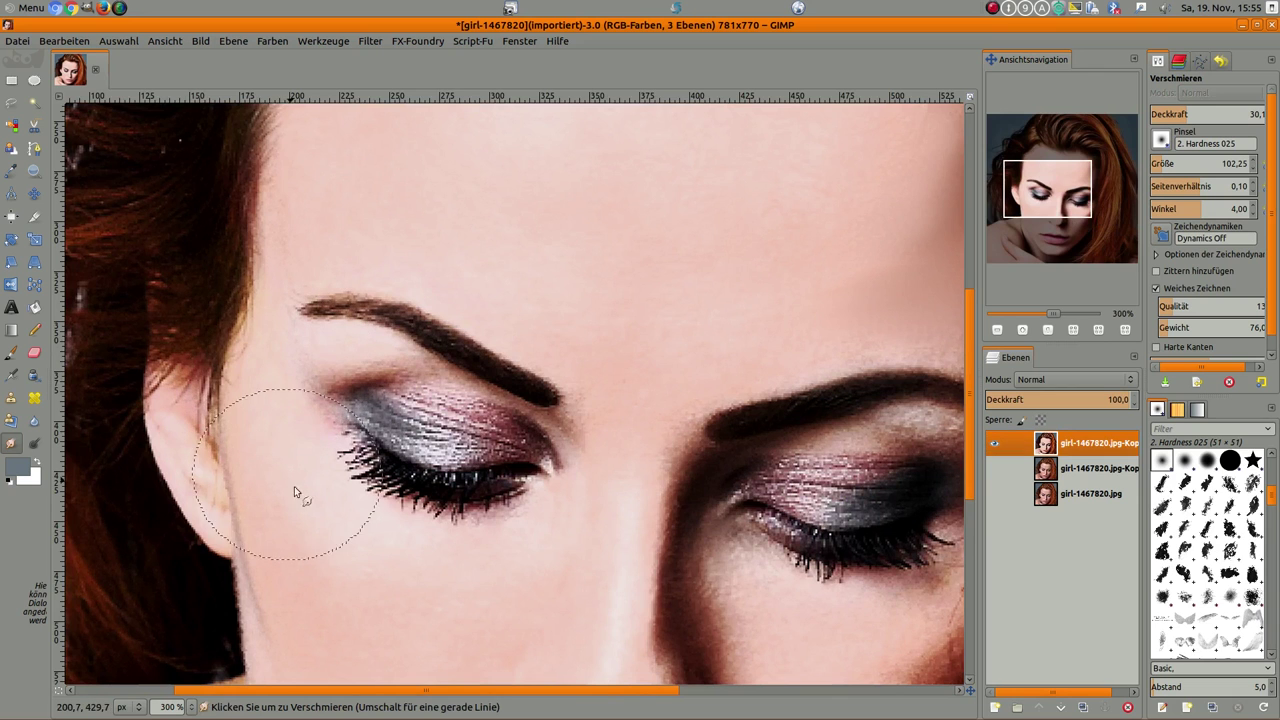
scroll(365, 571, "down", 3)
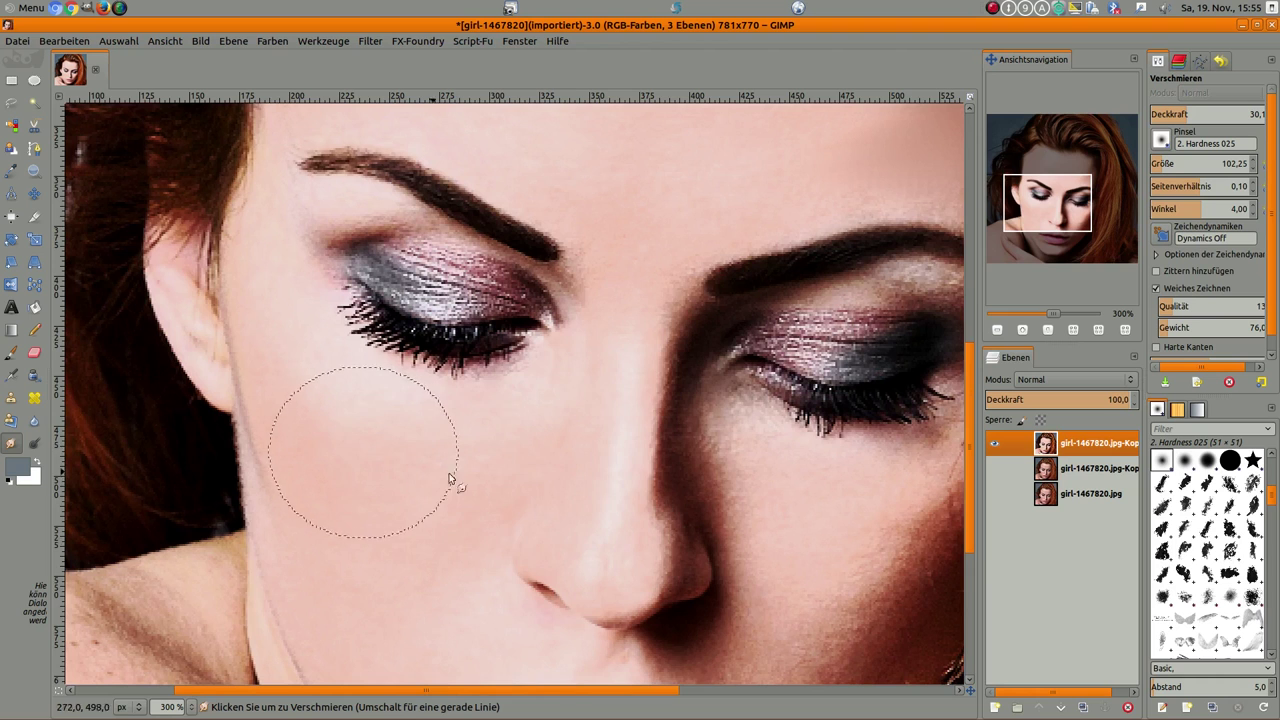
left_click_drag(514, 451, 560, 335)
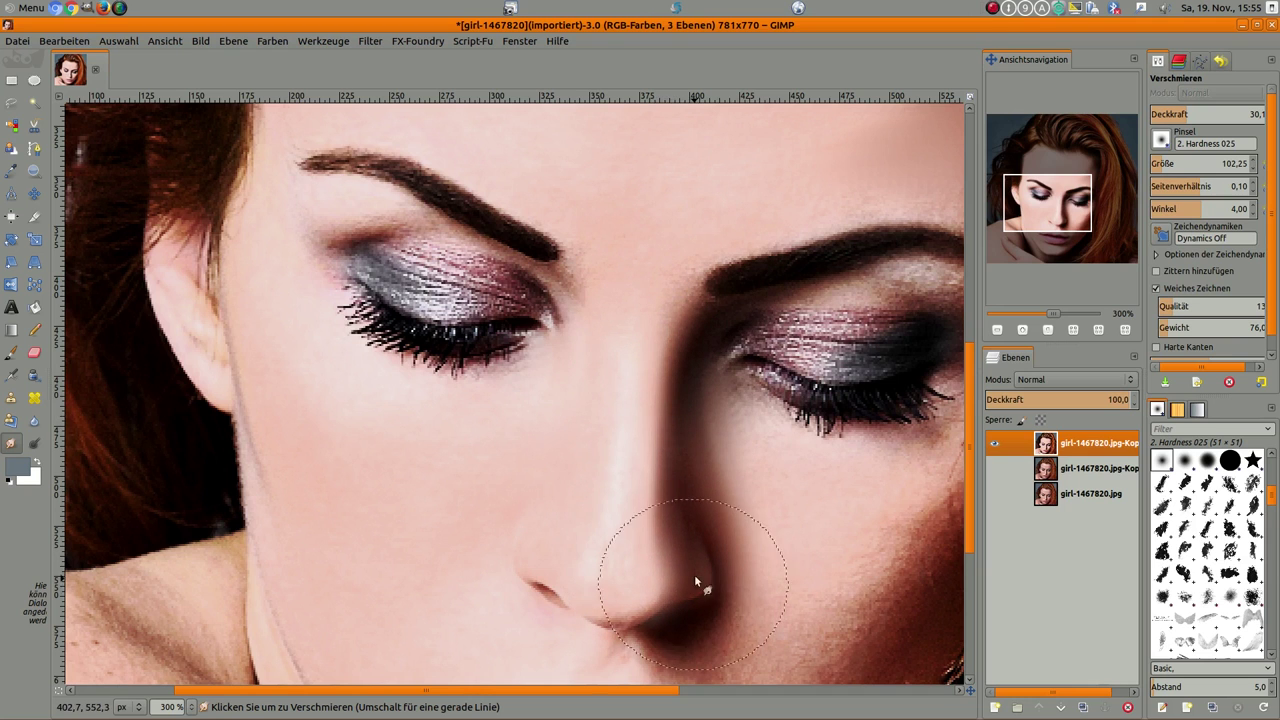
scroll(603, 583, "down", 1, "ctrl")
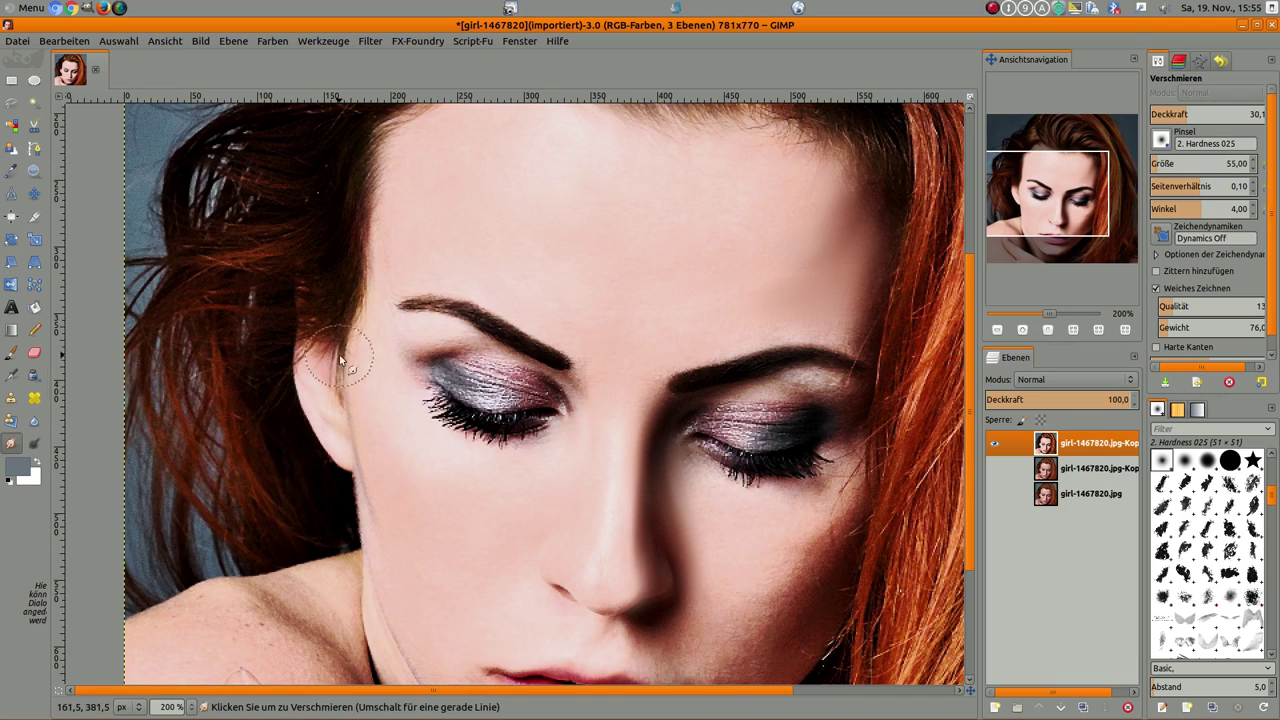
scroll(367, 523, "down", 5)
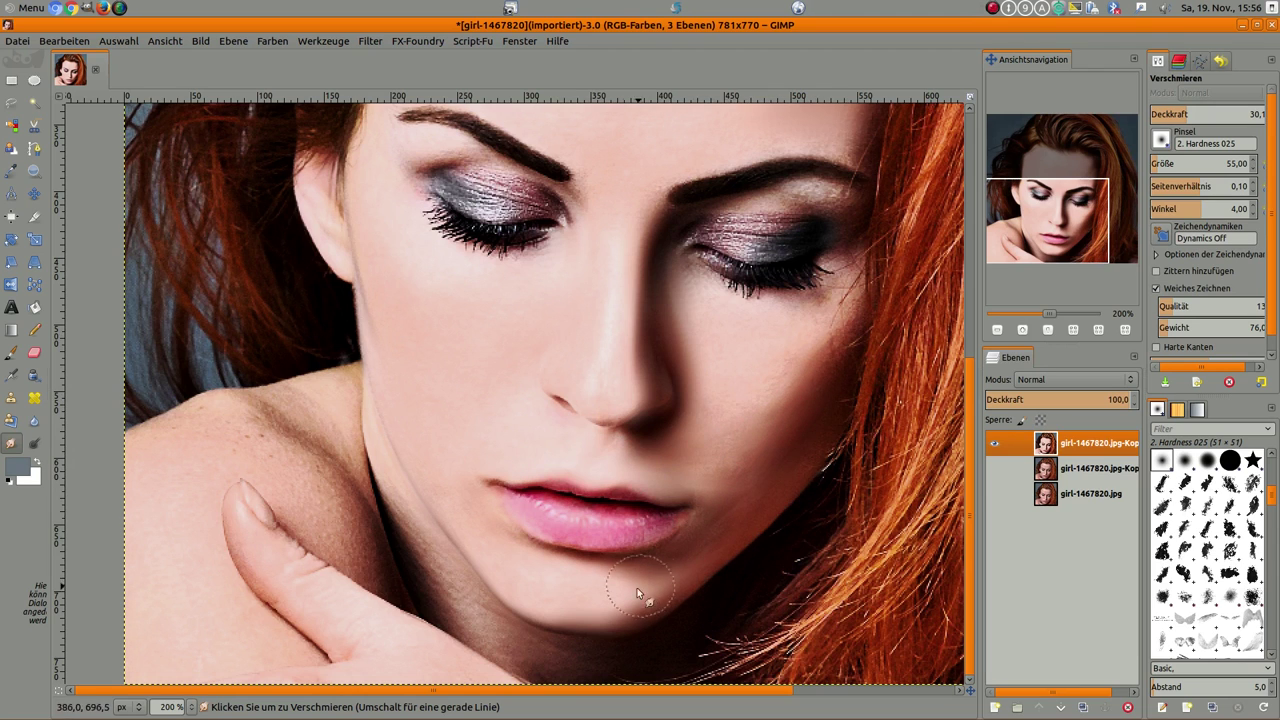
scroll(447, 450, "up", 1)
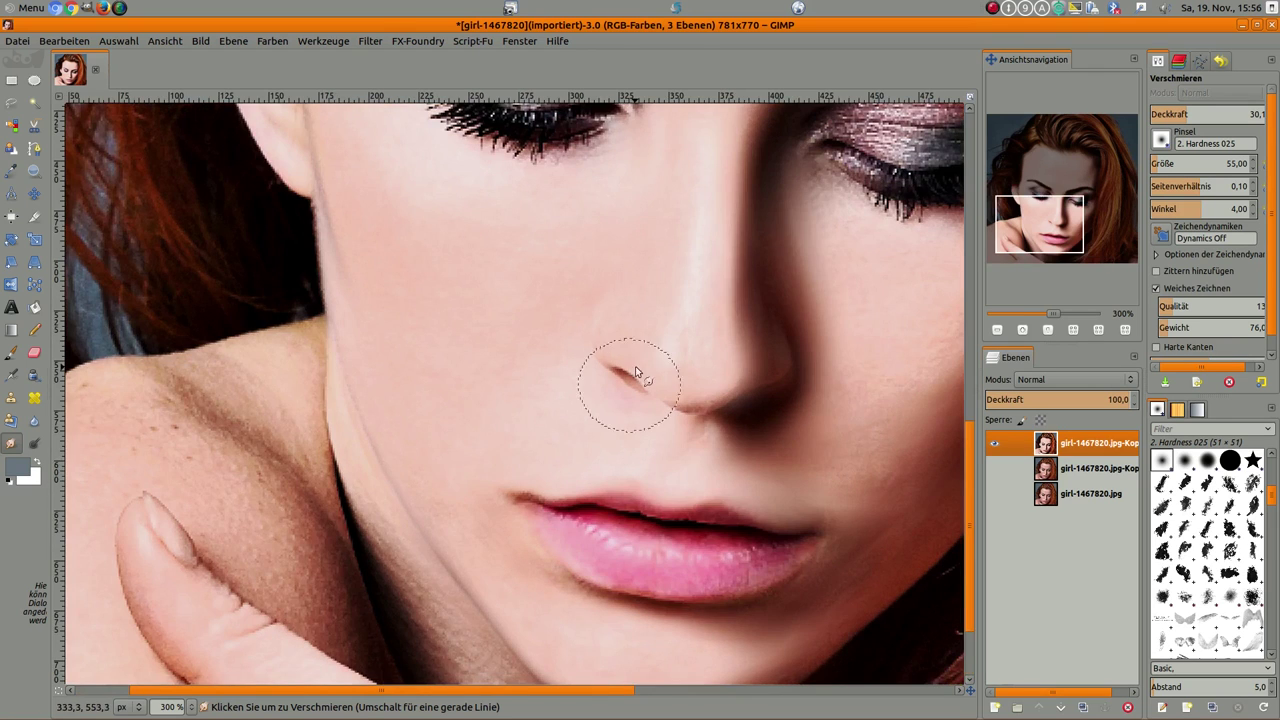
Smear the left eyelid's eyeshadow toward both corners and blend the outer lashes.
scroll(630, 372, "up", 1)
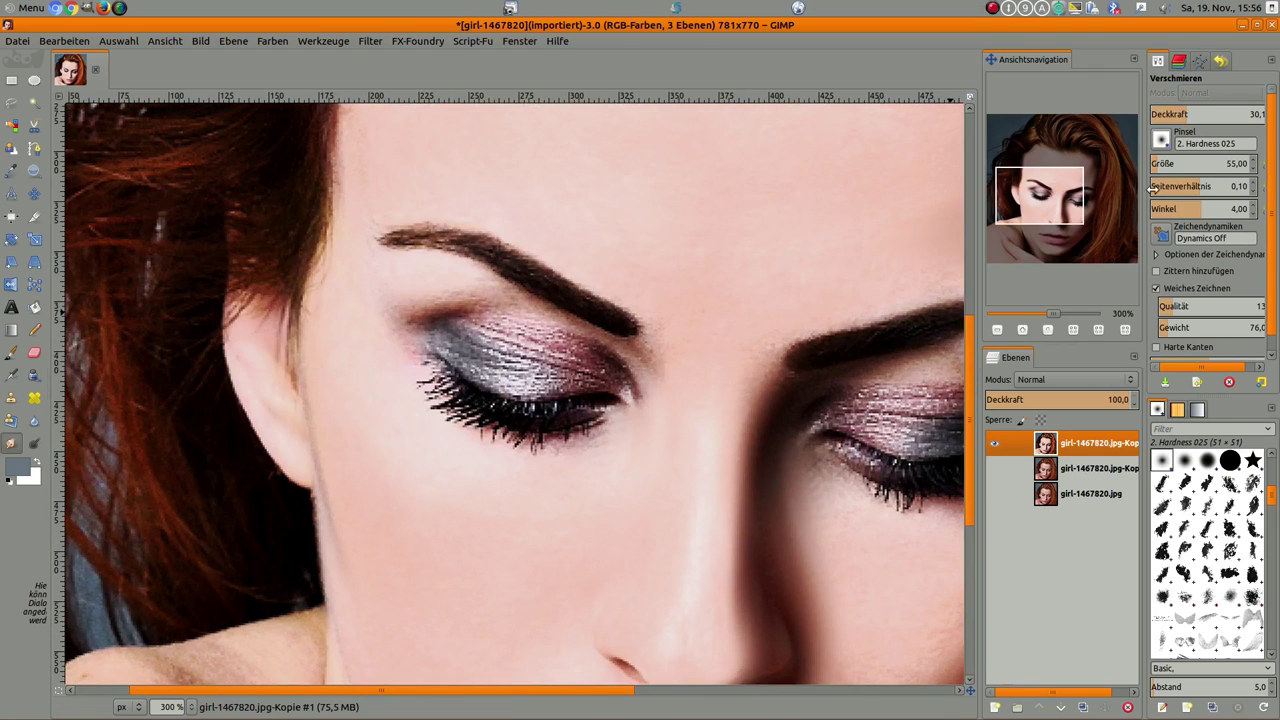
left_click_drag(623, 334, 520, 350)
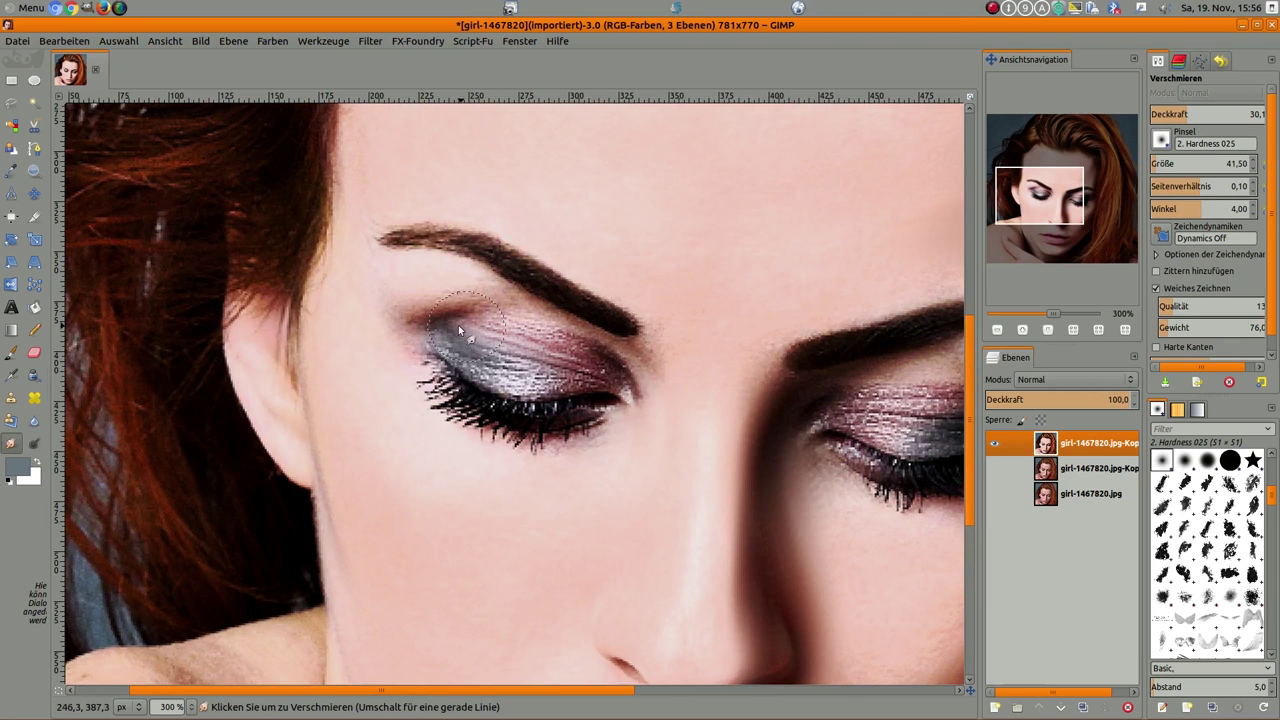
mouse_move(486, 323)
left_mouse_down()
mouse_move(447, 291)
mouse_move(394, 323)
mouse_move(417, 336)
left_mouse_up()
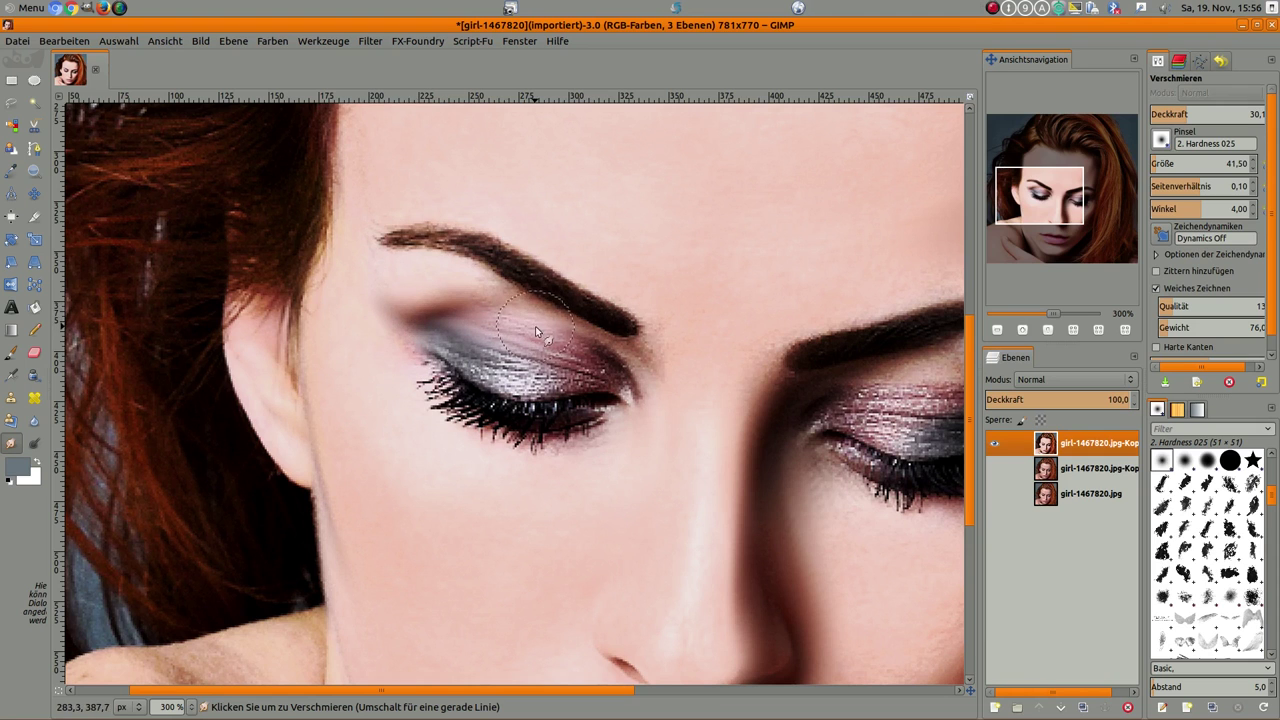
mouse_move(600, 368)
left_mouse_down()
mouse_move(602, 352)
mouse_move(643, 424)
mouse_move(627, 377)
mouse_move(633, 452)
mouse_move(654, 443)
left_mouse_up()
left_click_drag(588, 379, 492, 356)
mouse_move(555, 383)
left_mouse_down()
mouse_move(470, 370)
mouse_move(495, 380)
mouse_move(455, 375)
mouse_move(474, 381)
mouse_move(425, 398)
mouse_move(505, 412)
mouse_move(511, 432)
mouse_move(480, 432)
mouse_move(425, 400)
mouse_move(445, 385)
mouse_move(503, 408)
left_mouse_up()
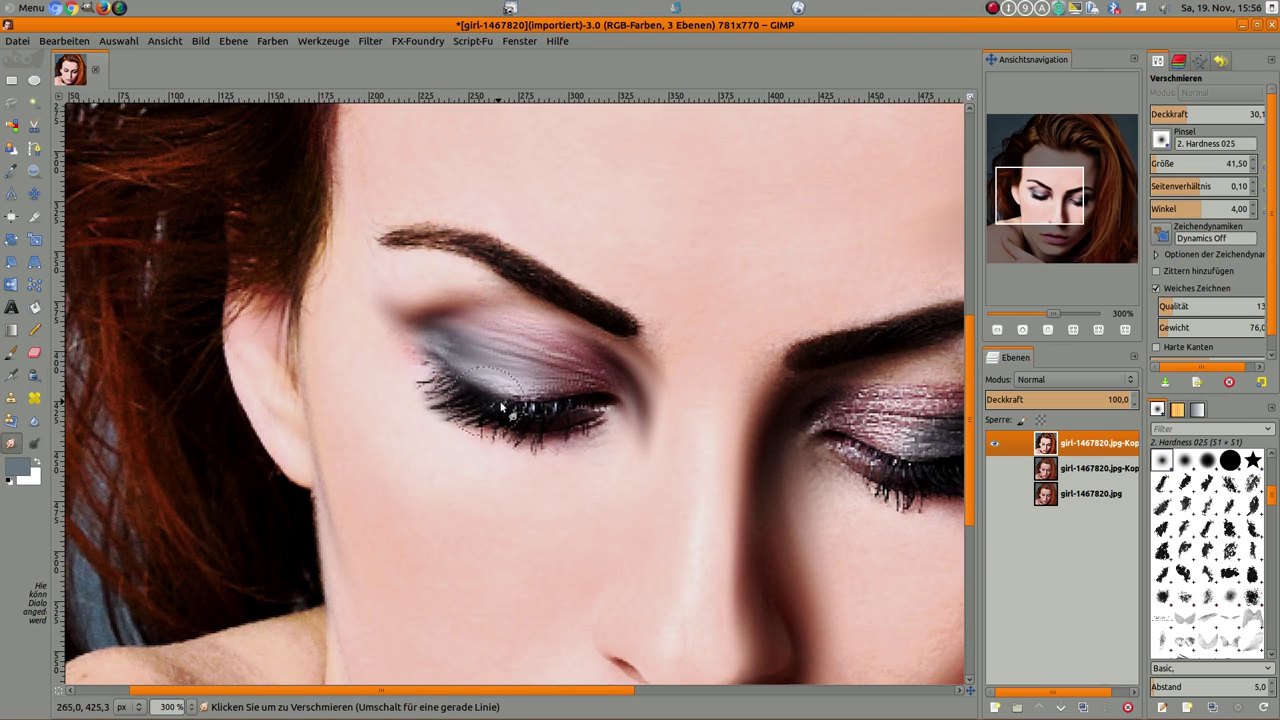
mouse_move(612, 400)
left_mouse_down()
mouse_move(663, 457)
mouse_move(630, 418)
mouse_move(636, 470)
left_mouse_up()
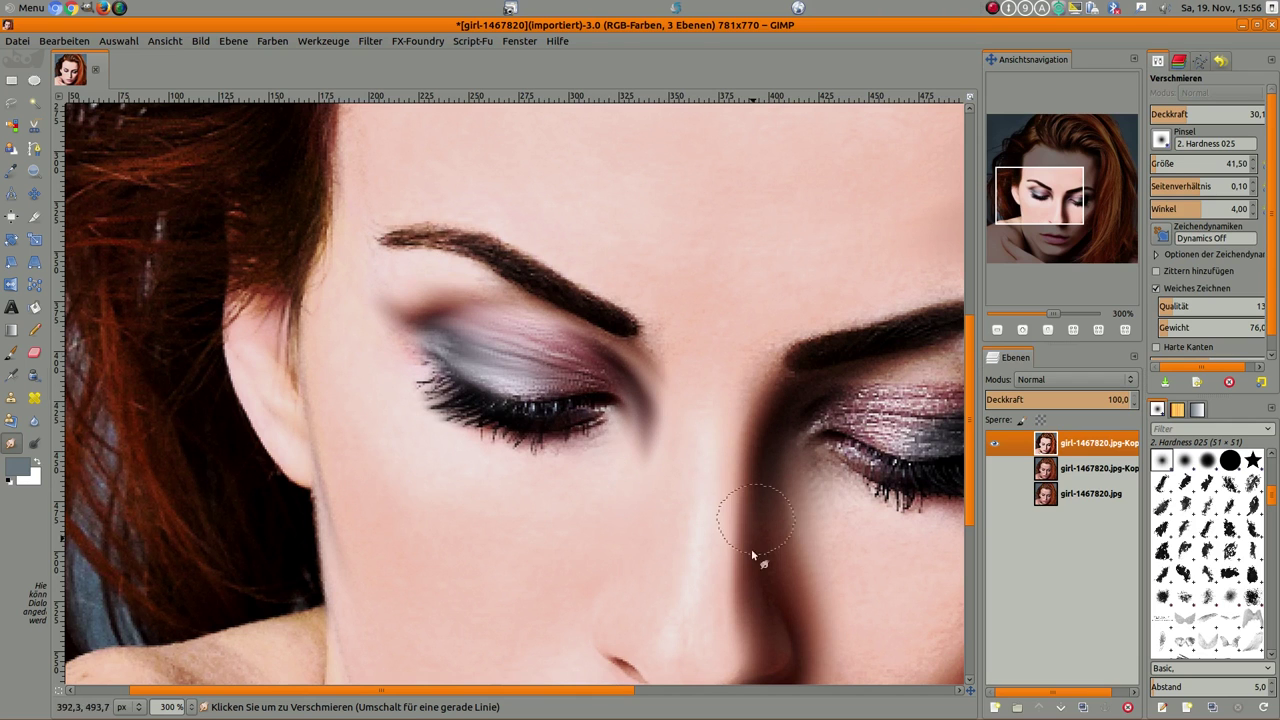
left_click_drag(588, 693, 680, 693)
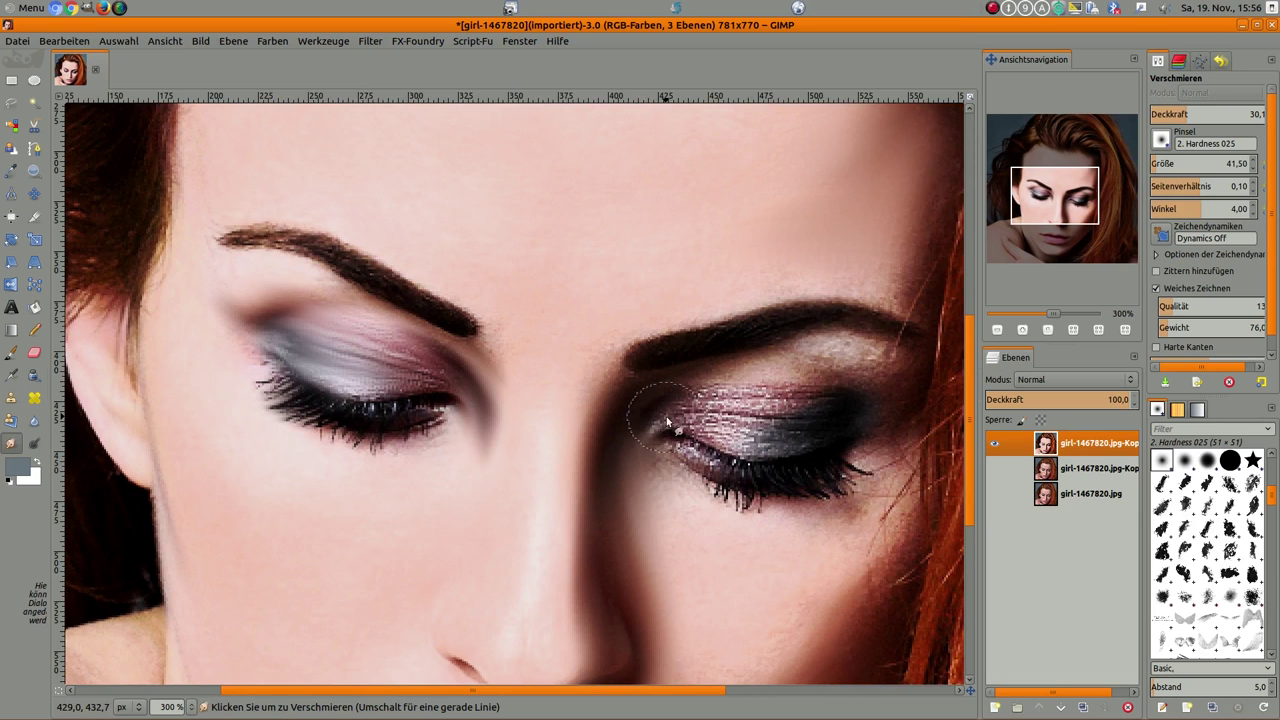
Smear the right eyelid shadow and soften the lower lash lines into strokes.
mouse_move(641, 466)
left_mouse_down()
mouse_move(700, 440)
mouse_move(754, 373)
mouse_move(772, 386)
left_mouse_up()
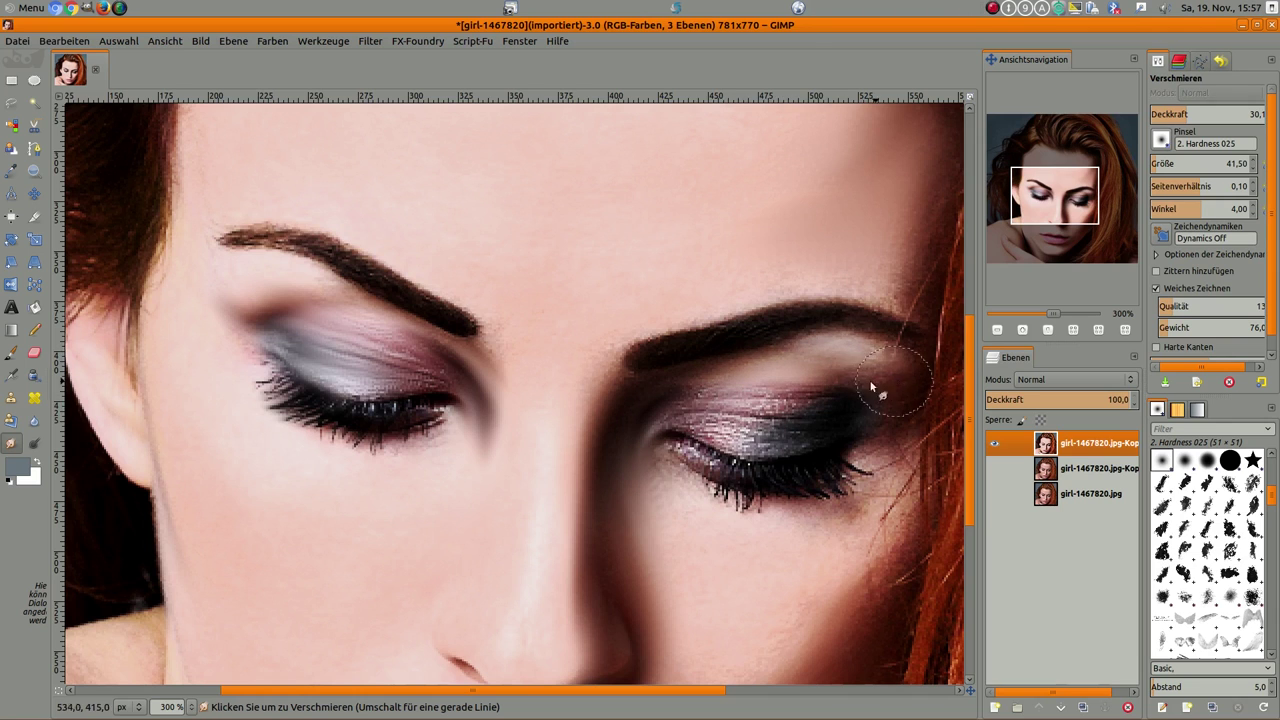
mouse_move(717, 418)
left_mouse_down()
mouse_move(795, 420)
mouse_move(779, 410)
mouse_move(758, 435)
mouse_move(824, 430)
mouse_move(853, 400)
left_mouse_up()
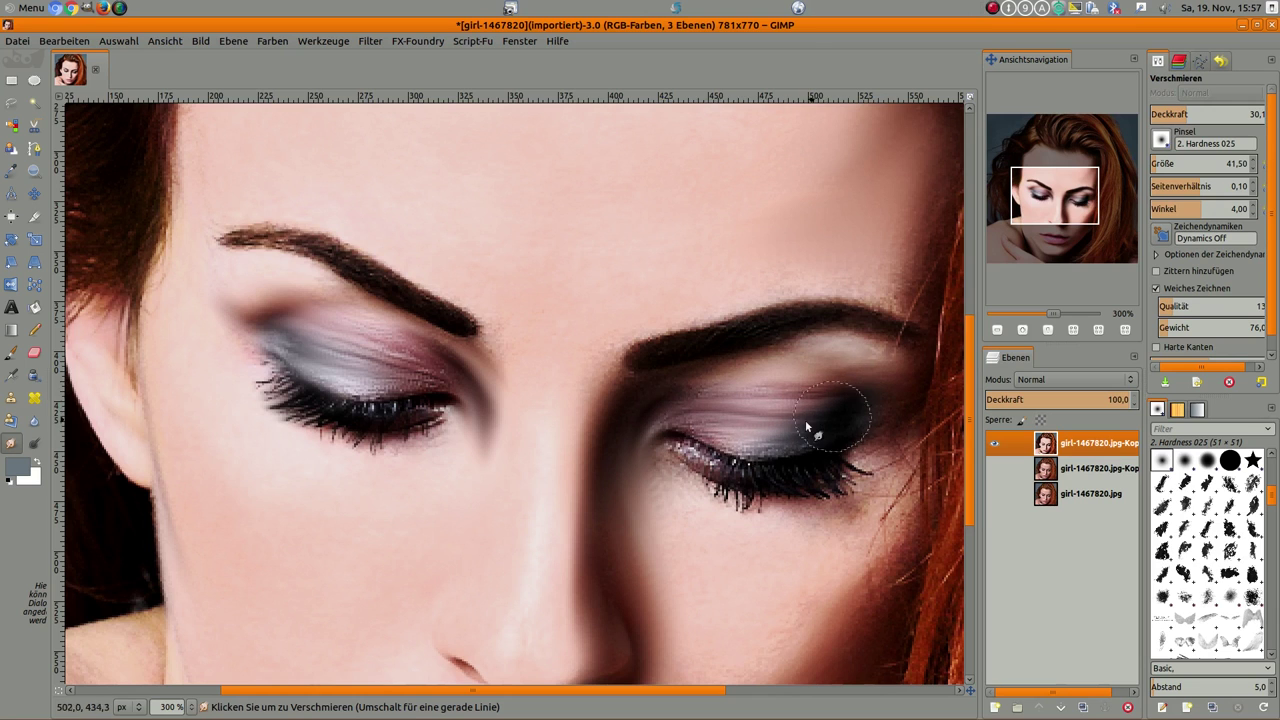
left_click_drag(724, 441, 830, 430)
left_click_drag(908, 414, 860, 408)
mouse_move(775, 424)
left_mouse_down()
mouse_move(705, 432)
mouse_move(724, 421)
mouse_move(686, 458)
left_mouse_up()
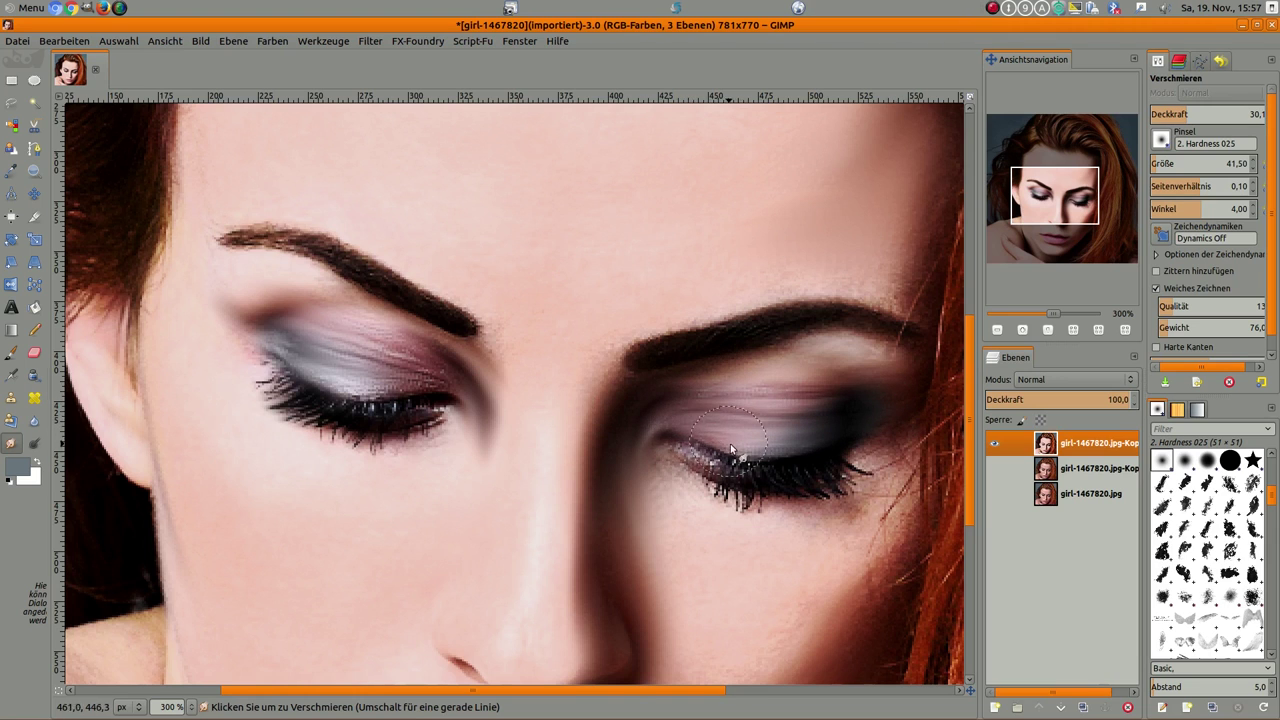
mouse_move(816, 459)
left_mouse_down()
mouse_move(860, 485)
mouse_move(670, 468)
mouse_move(814, 486)
mouse_move(791, 505)
left_mouse_up()
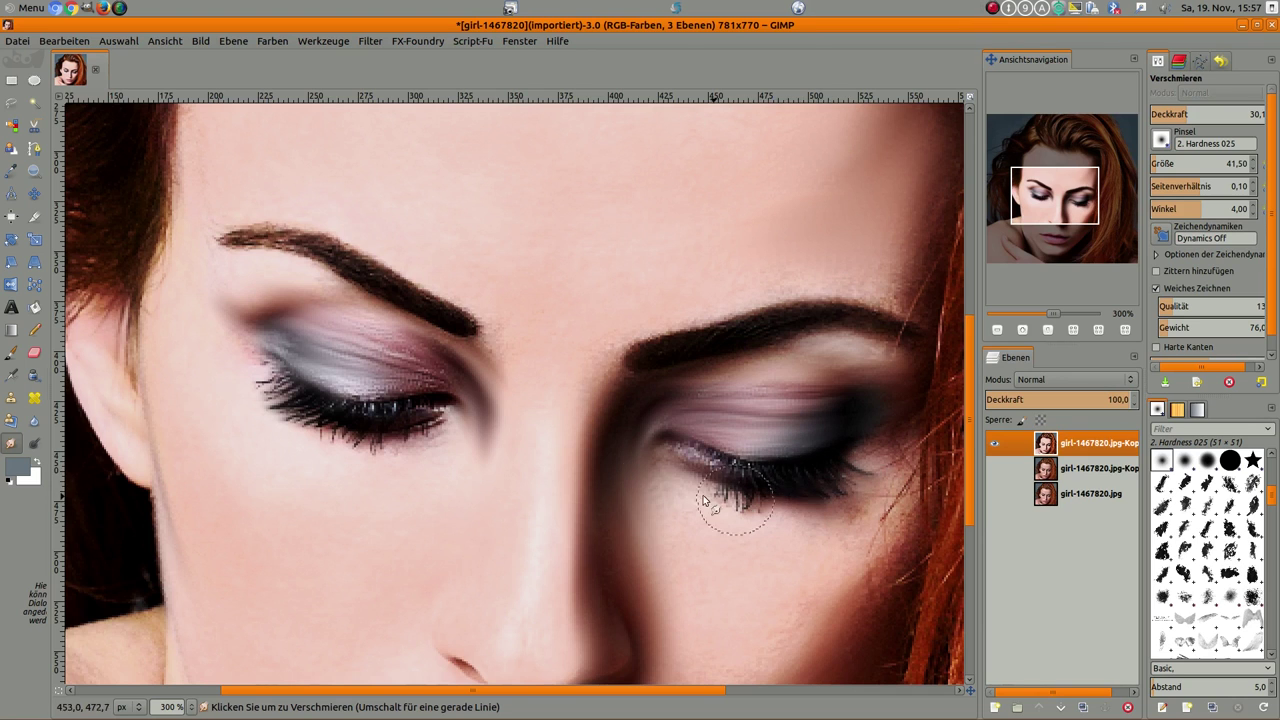
mouse_move(345, 415)
left_mouse_down()
mouse_move(300, 420)
mouse_move(262, 405)
mouse_move(281, 385)
mouse_move(262, 400)
mouse_move(430, 415)
mouse_move(429, 433)
mouse_move(385, 405)
mouse_move(355, 450)
left_mouse_up()
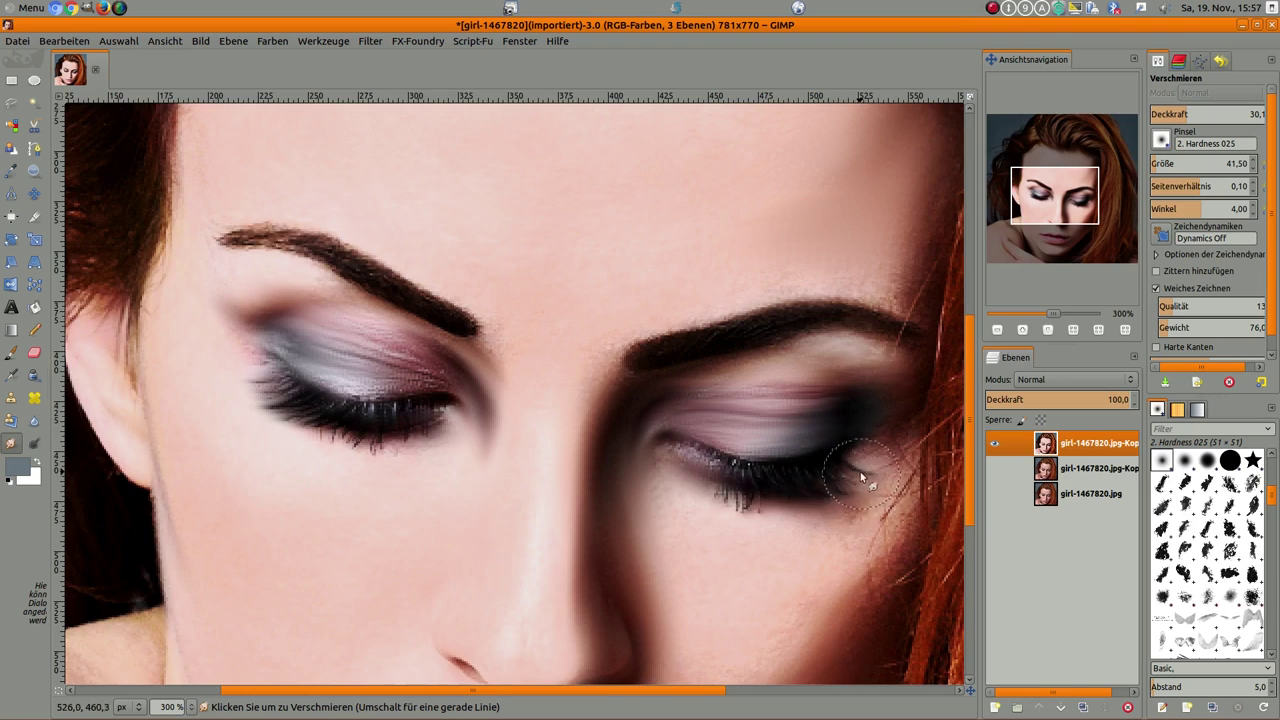
scroll(862, 478, "down", 2, "ctrl")
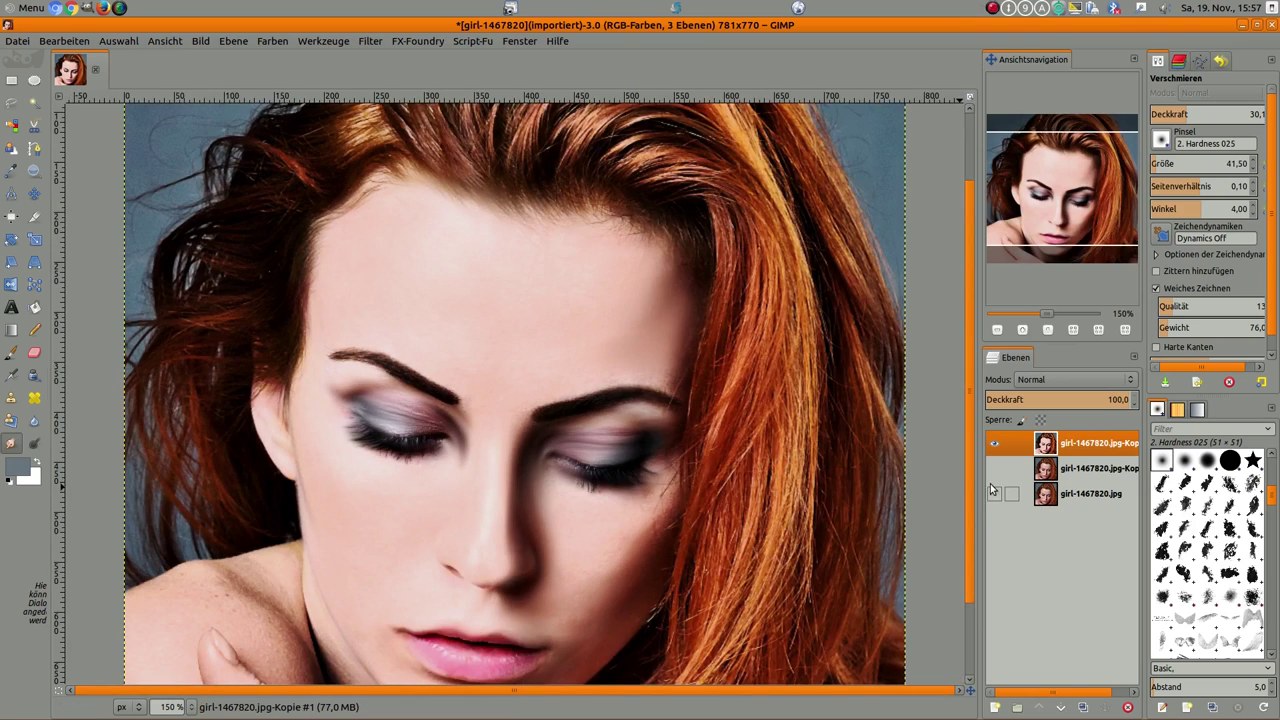
left_click(994, 445)
left_click(994, 445)
left_click(994, 445)
left_click(994, 445)
scroll(706, 468, "down", 1, "ctrl")
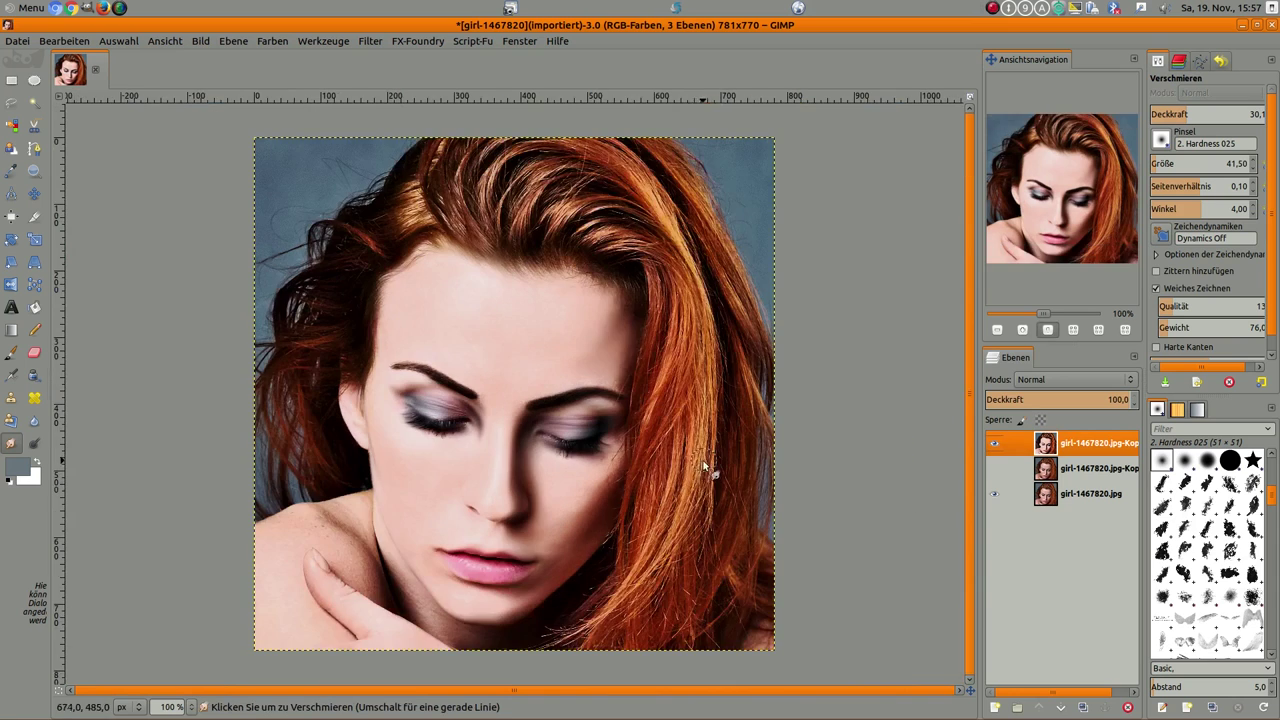
scroll(646, 471, "up", 1, "ctrl")
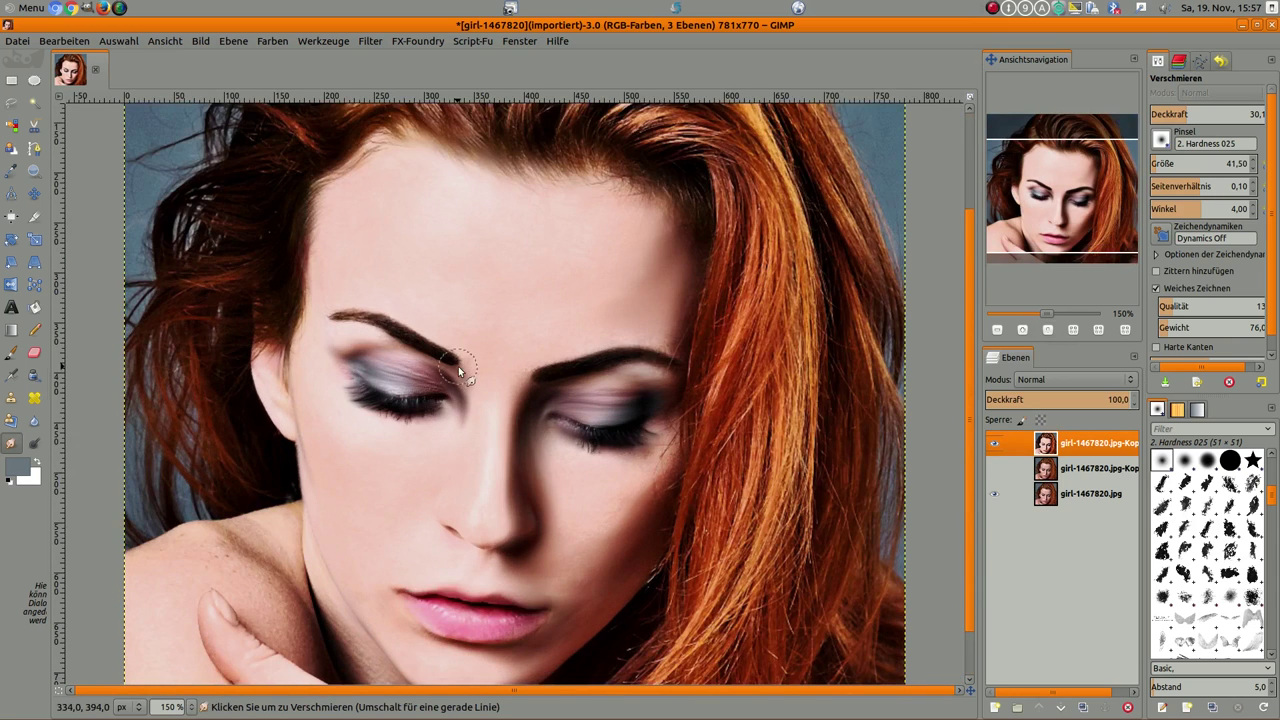
scroll(508, 341, "up", 3)
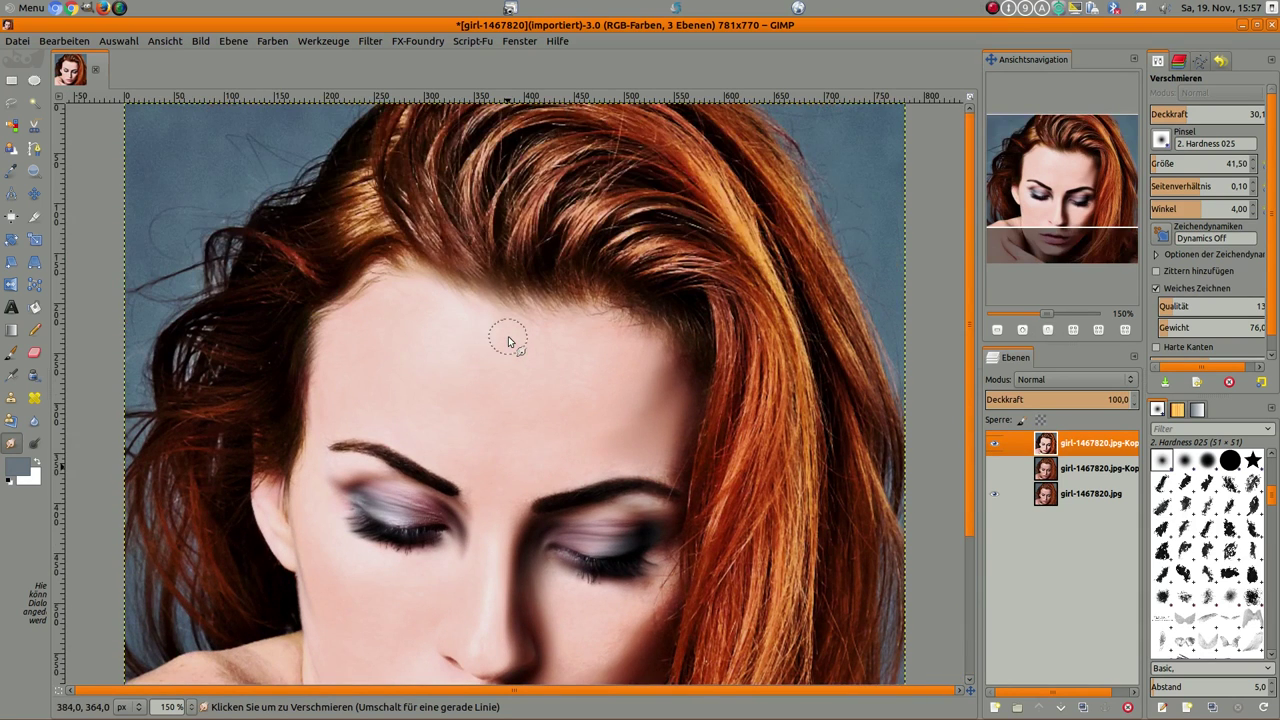
Enlarge the Smudge brush to 156.25 and streak the hair on top and the right side.
left_click(1164, 166)
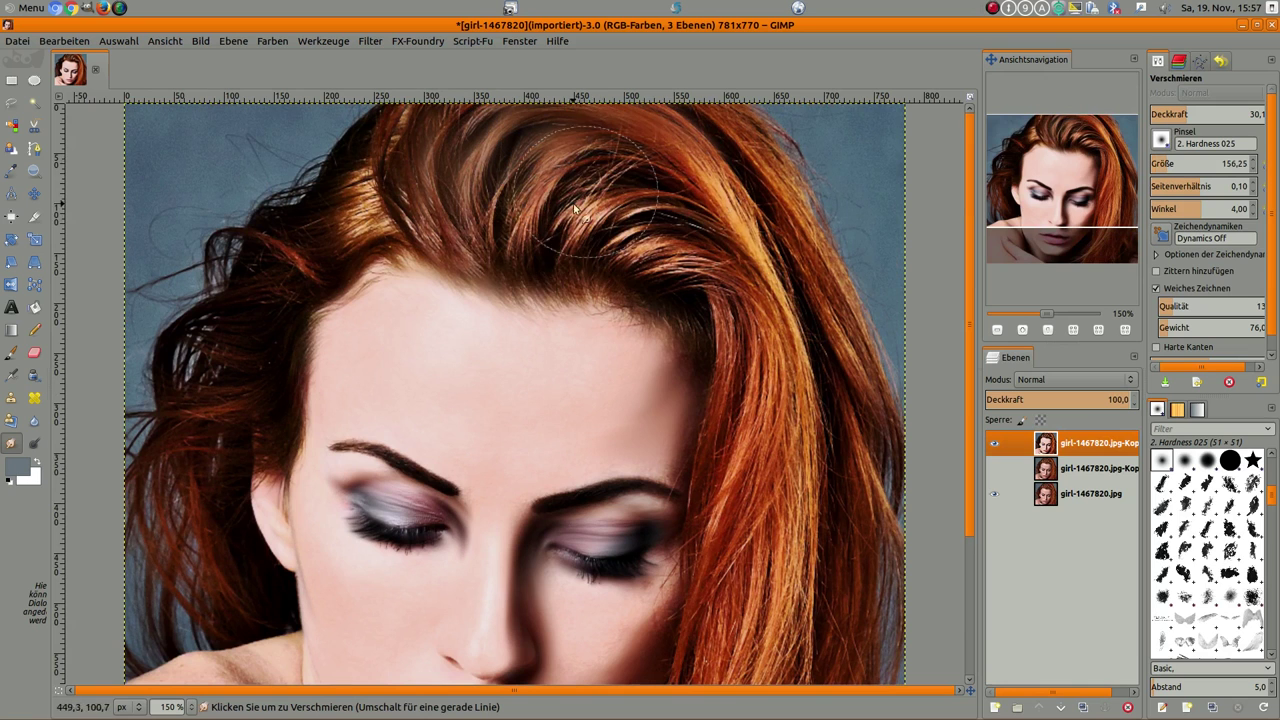
mouse_move(661, 185)
left_mouse_down()
mouse_move(646, 216)
mouse_move(797, 320)
left_mouse_up()
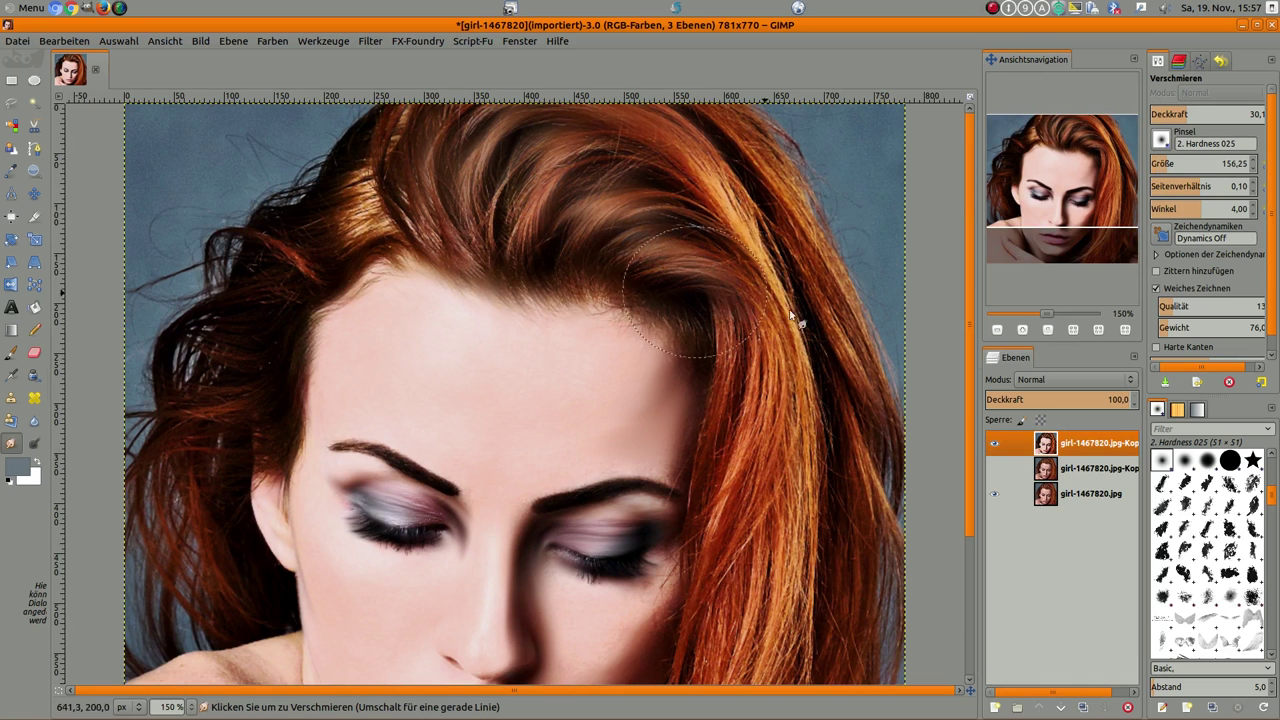
mouse_move(708, 205)
left_mouse_down()
mouse_move(674, 143)
mouse_move(699, 115)
mouse_move(745, 146)
mouse_move(757, 263)
mouse_move(851, 394)
mouse_move(586, 223)
mouse_move(623, 294)
mouse_move(679, 311)
mouse_move(737, 358)
mouse_move(746, 302)
mouse_move(800, 386)
mouse_move(801, 427)
mouse_move(868, 486)
mouse_move(706, 366)
mouse_move(700, 500)
mouse_move(751, 556)
mouse_move(799, 553)
mouse_move(845, 469)
mouse_move(730, 510)
left_mouse_up()
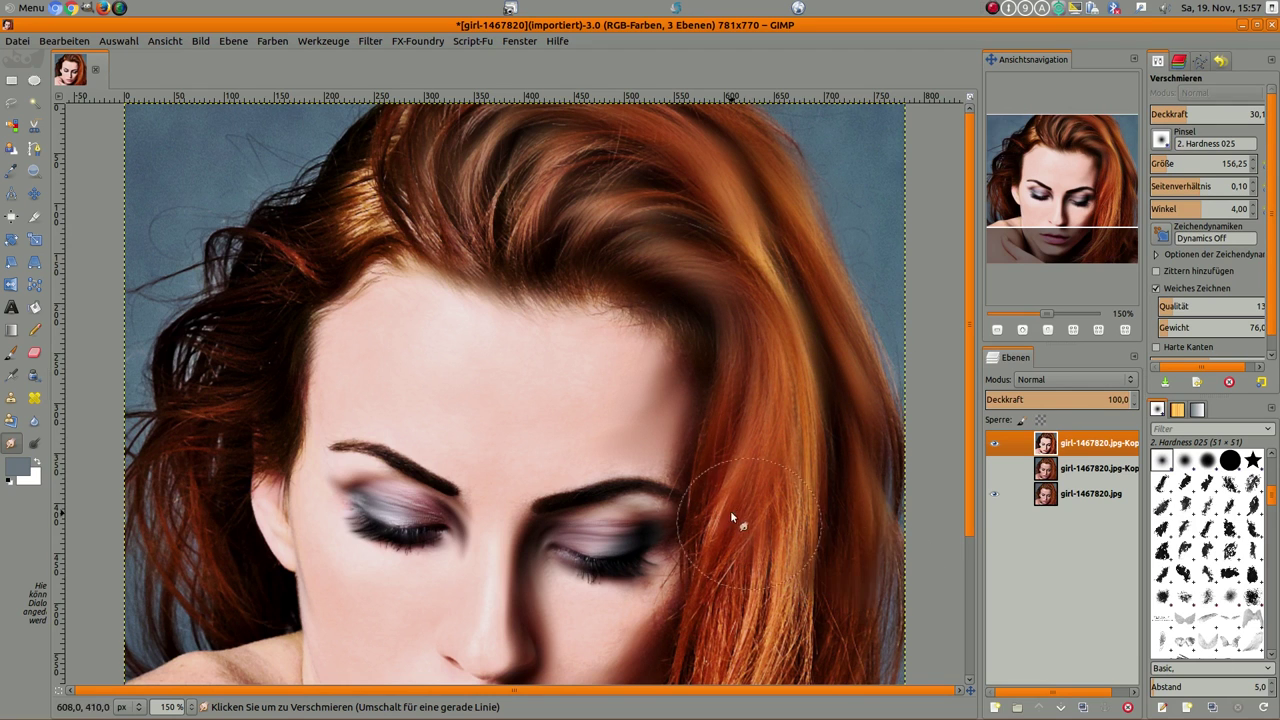
mouse_move(723, 586)
left_mouse_down()
mouse_move(790, 575)
mouse_move(871, 491)
left_mouse_up()
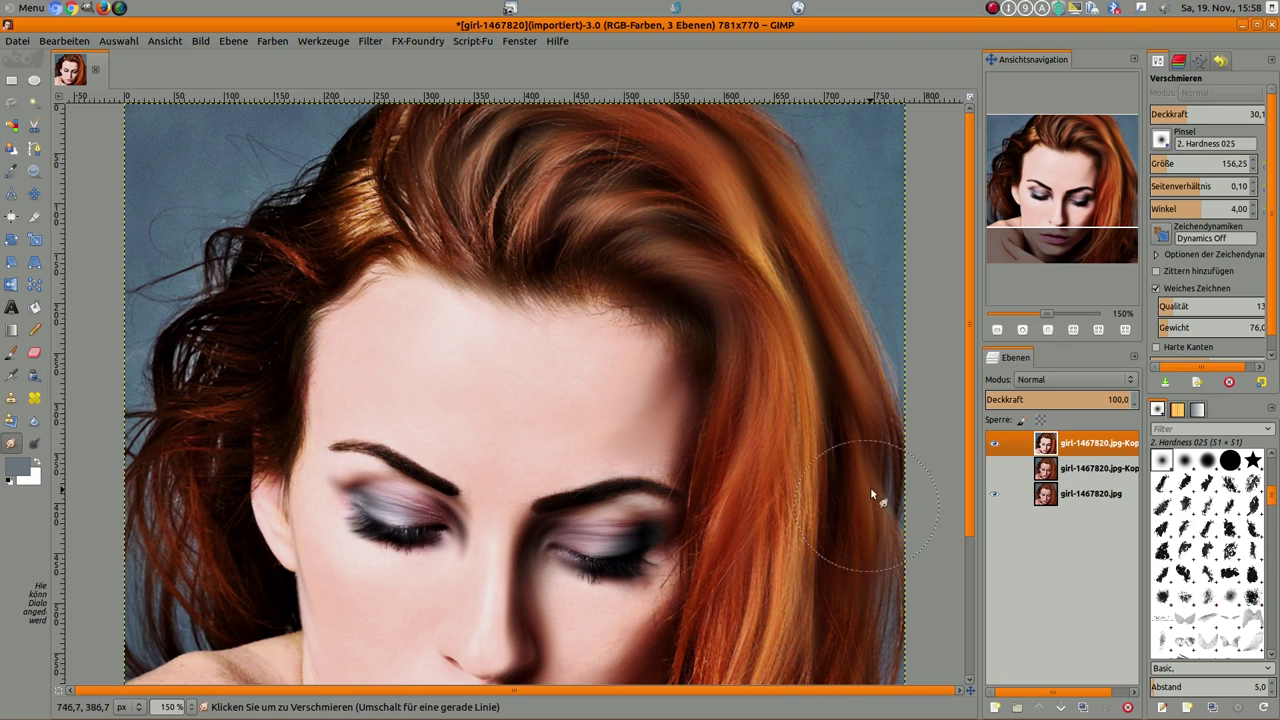
mouse_move(743, 364)
left_mouse_down()
mouse_move(743, 629)
mouse_move(846, 543)
mouse_move(829, 482)
left_mouse_up()
left_click_drag(876, 433, 881, 595)
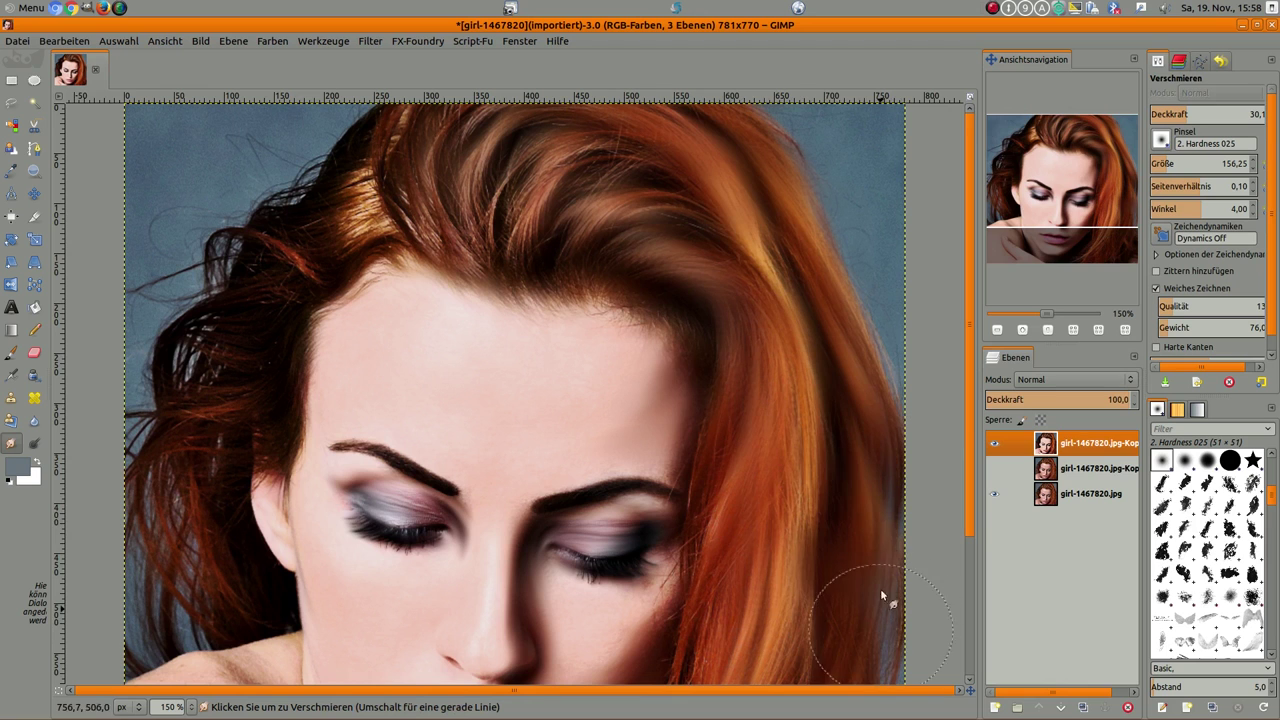
mouse_move(665, 145)
left_mouse_down()
mouse_move(703, 174)
mouse_move(720, 146)
mouse_move(559, 155)
mouse_move(730, 153)
left_mouse_up()
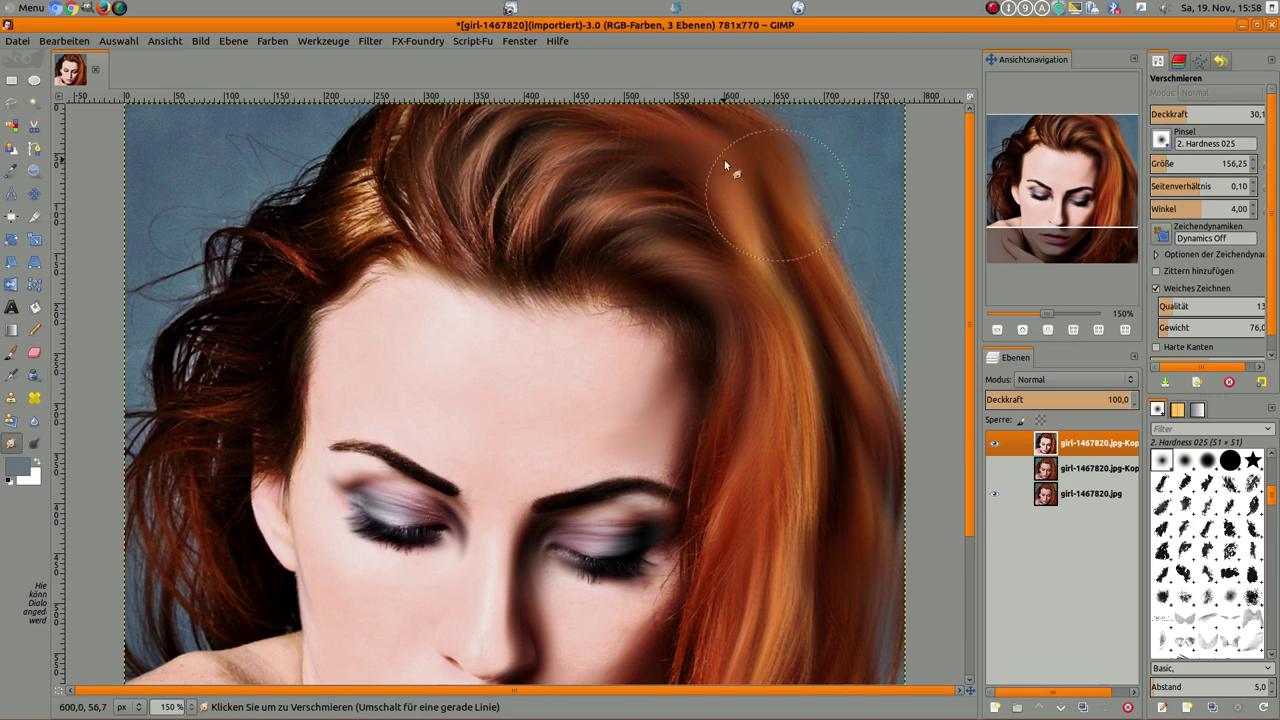
mouse_move(431, 180)
left_mouse_down()
mouse_move(389, 160)
mouse_move(518, 132)
mouse_move(594, 297)
mouse_move(706, 343)
mouse_move(720, 309)
mouse_move(770, 280)
left_mouse_up()
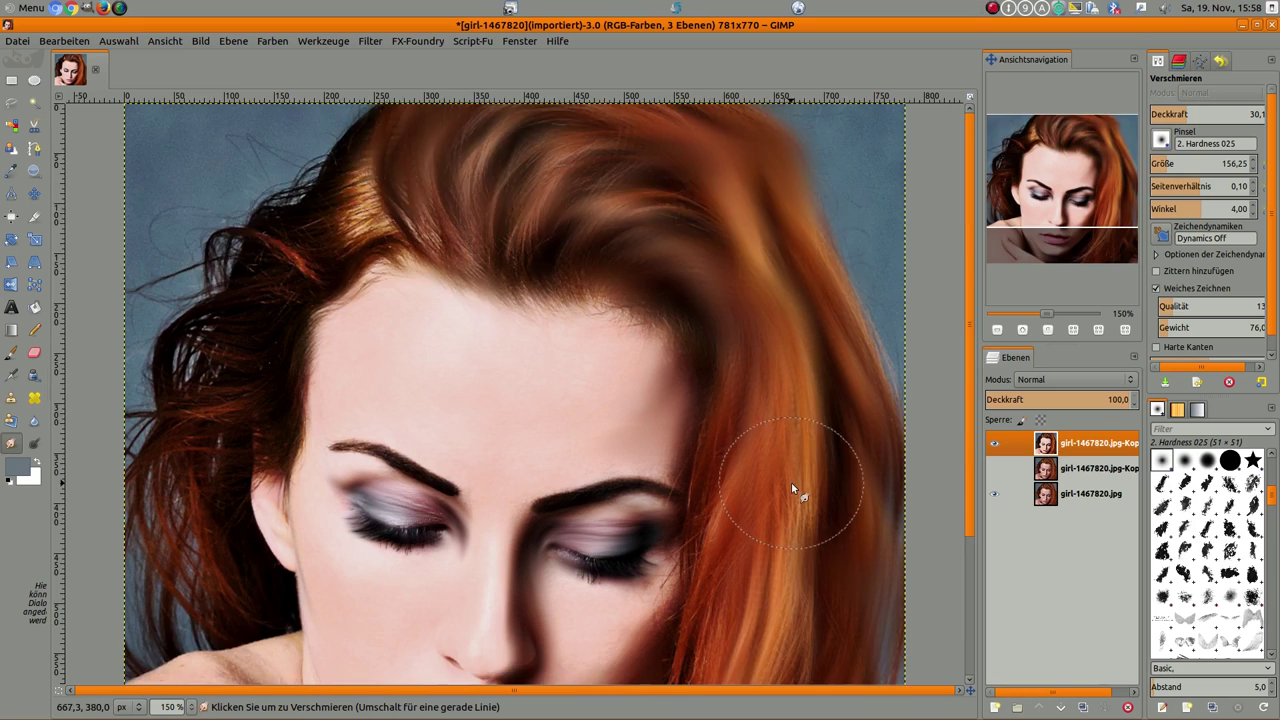
Smooth the fine hair strands at lower right and shrink the brush to 88.75.
scroll(800, 480, "down", 5)
mouse_move(837, 608)
left_mouse_down()
mouse_move(818, 452)
mouse_move(803, 475)
mouse_move(927, 625)
left_mouse_up()
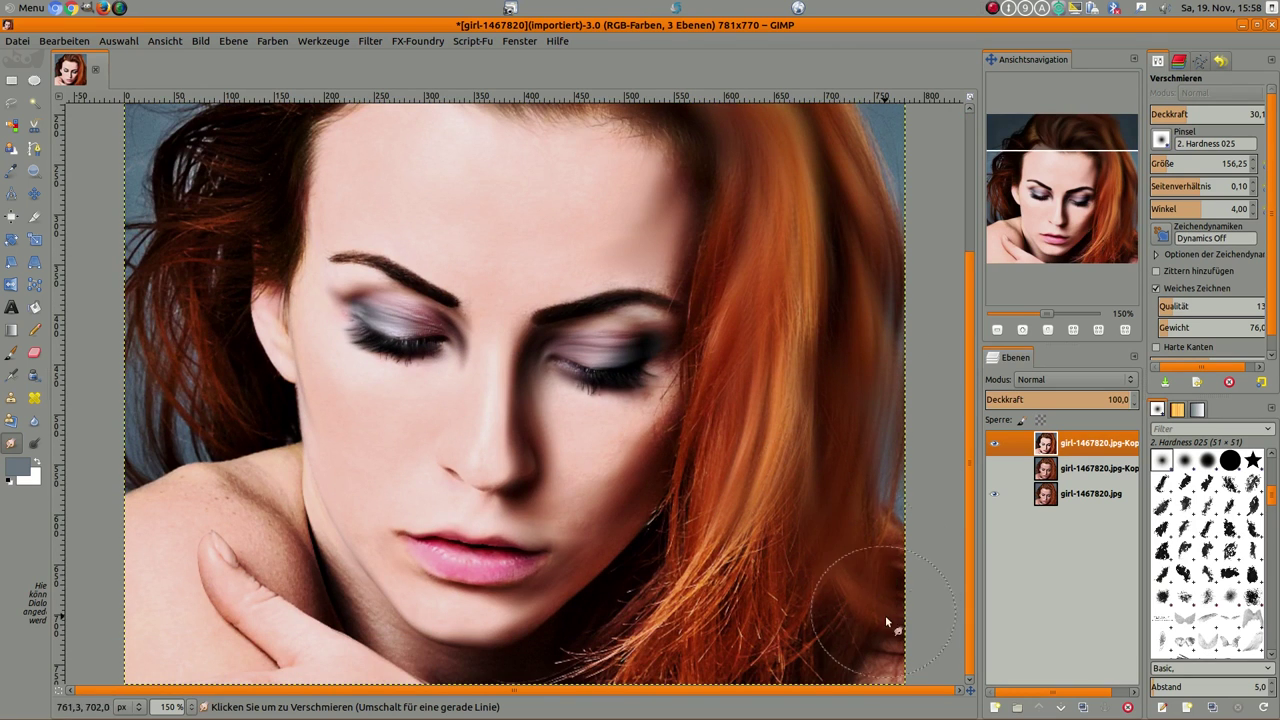
left_click_drag(808, 430, 543, 686)
left_click_drag(737, 394, 556, 668)
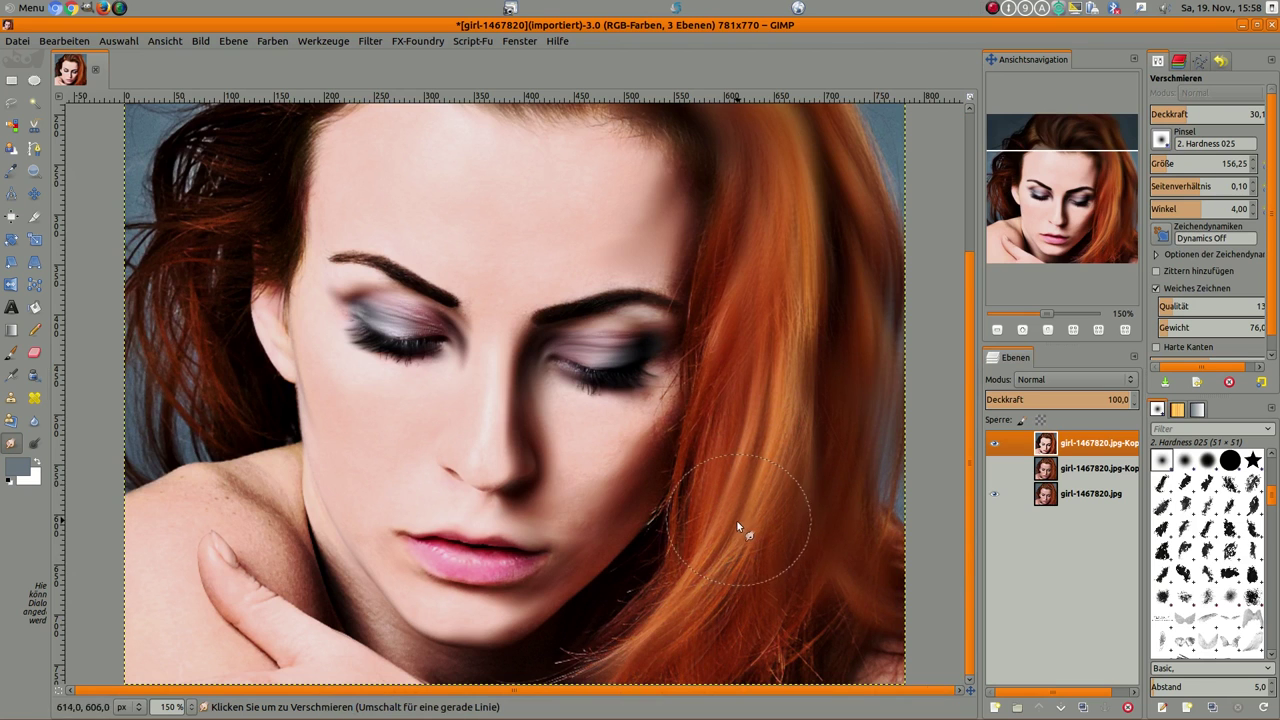
mouse_move(771, 596)
left_mouse_down()
mouse_move(791, 586)
mouse_move(758, 611)
mouse_move(818, 657)
mouse_move(797, 592)
left_mouse_up()
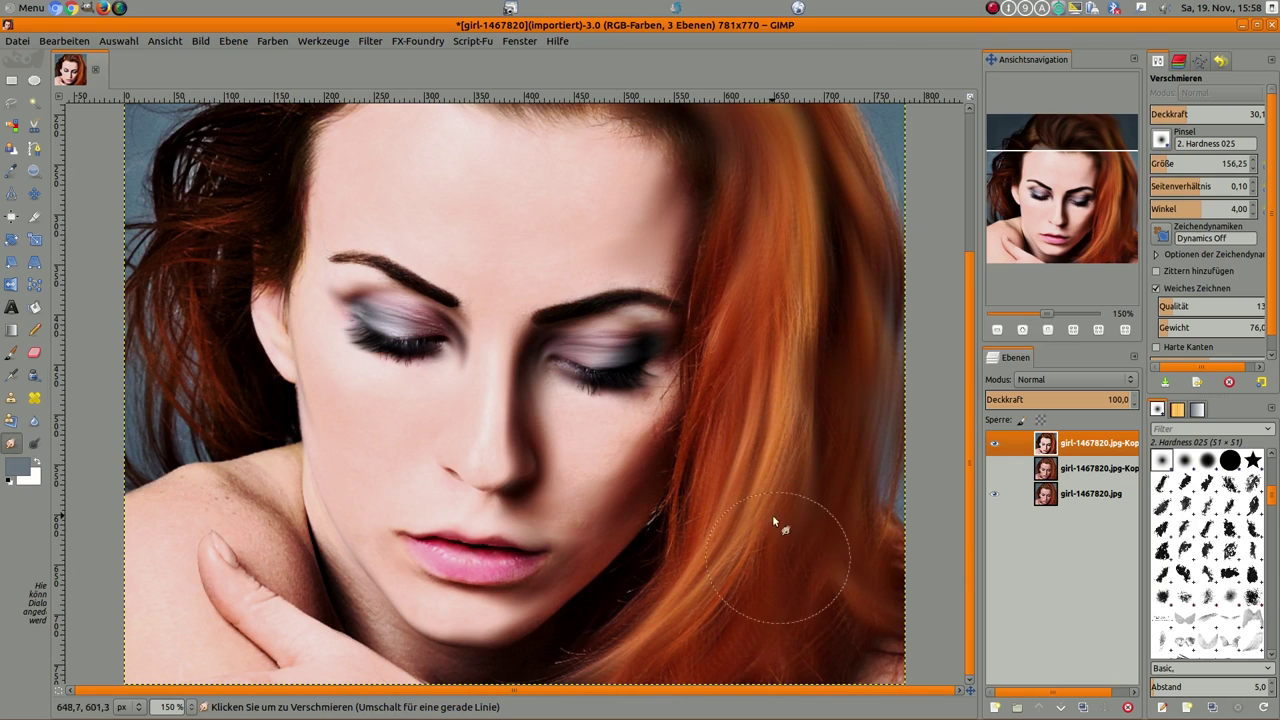
left_click_drag(1157, 163, 856, 224)
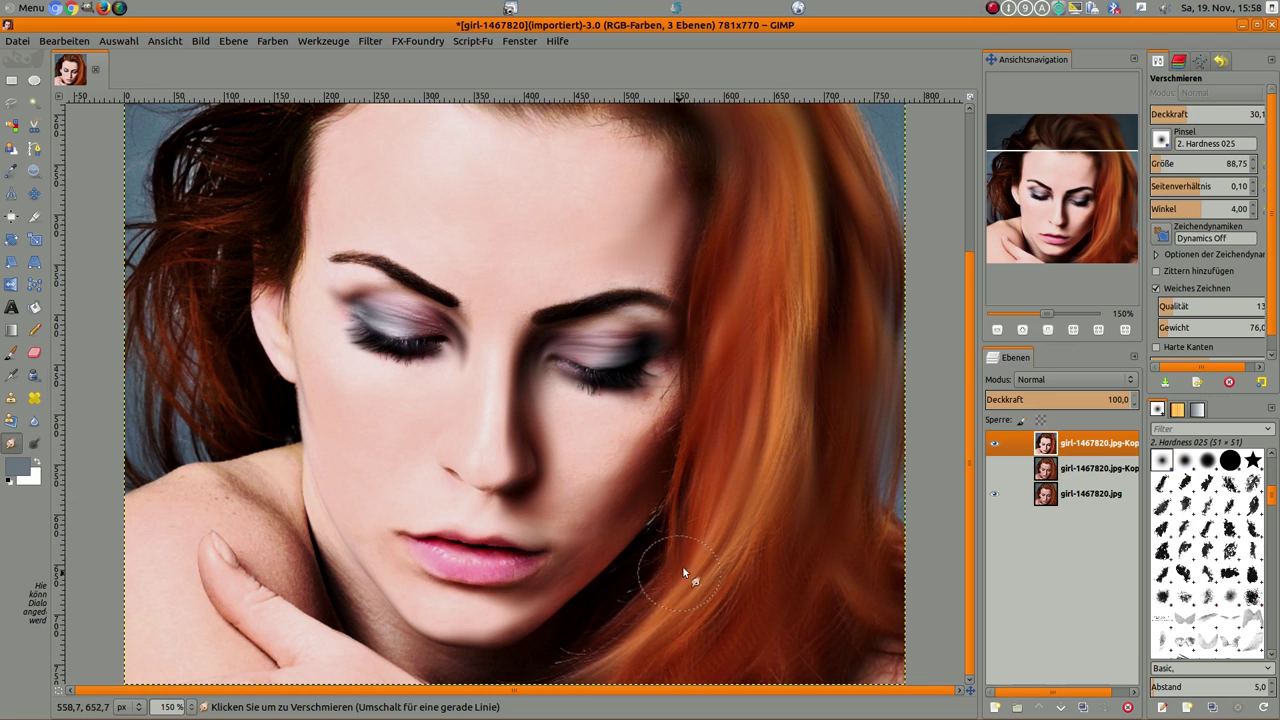
Smudge the hair beside the chin, left side, temple and hairline into soft strands.
left_click_drag(671, 548, 538, 677)
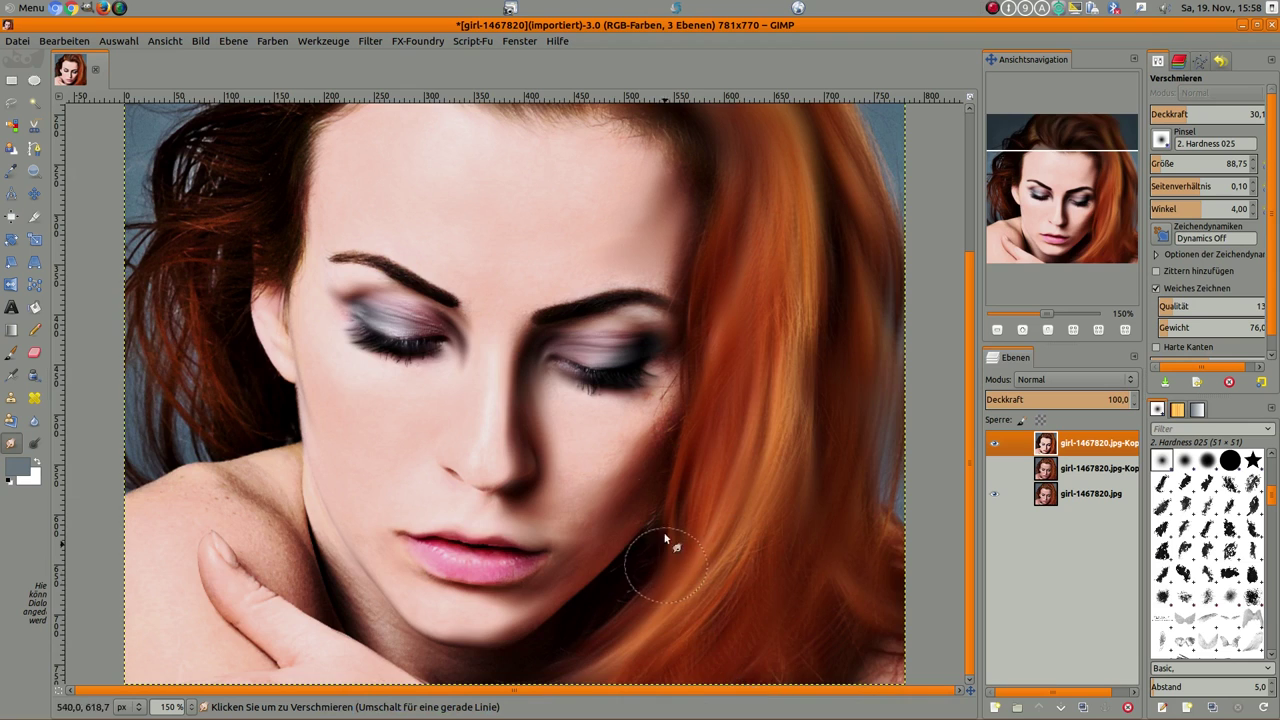
scroll(400, 486, "up", 4)
mouse_move(360, 290)
left_mouse_down()
mouse_move(376, 146)
mouse_move(338, 224)
mouse_move(394, 223)
mouse_move(366, 271)
mouse_move(267, 301)
left_mouse_up()
mouse_move(286, 257)
left_mouse_down()
mouse_move(180, 280)
mouse_move(142, 326)
mouse_move(243, 337)
mouse_move(265, 308)
mouse_move(250, 327)
mouse_move(271, 351)
mouse_move(180, 366)
mouse_move(200, 373)
mouse_move(230, 444)
left_mouse_up()
mouse_move(116, 444)
left_mouse_down()
mouse_move(171, 471)
mouse_move(166, 486)
mouse_move(233, 392)
mouse_move(202, 517)
mouse_move(180, 471)
mouse_move(192, 479)
left_mouse_up()
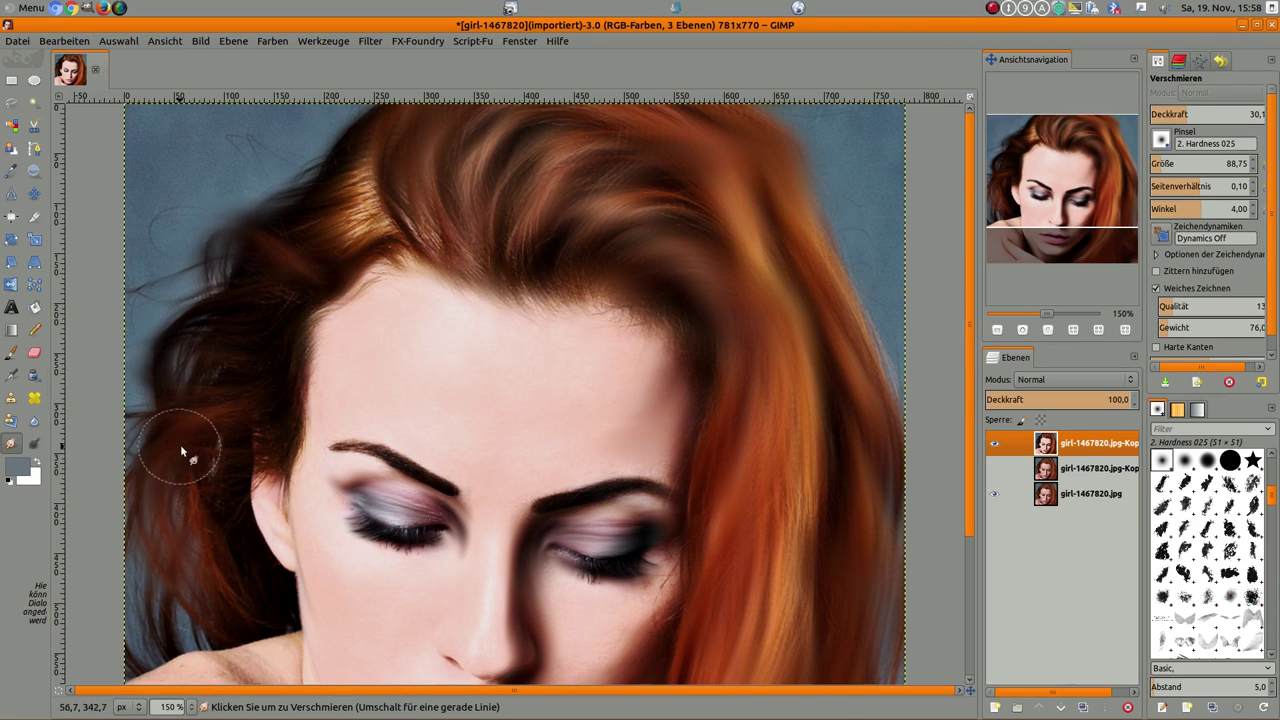
mouse_move(245, 440)
left_mouse_down()
mouse_move(300, 337)
mouse_move(297, 451)
mouse_move(271, 451)
mouse_move(208, 389)
mouse_move(212, 305)
mouse_move(257, 297)
mouse_move(217, 264)
left_mouse_up()
mouse_move(231, 366)
left_mouse_down()
mouse_move(143, 463)
mouse_move(177, 549)
mouse_move(211, 577)
mouse_move(243, 552)
mouse_move(202, 547)
mouse_move(199, 524)
mouse_move(238, 618)
left_mouse_up()
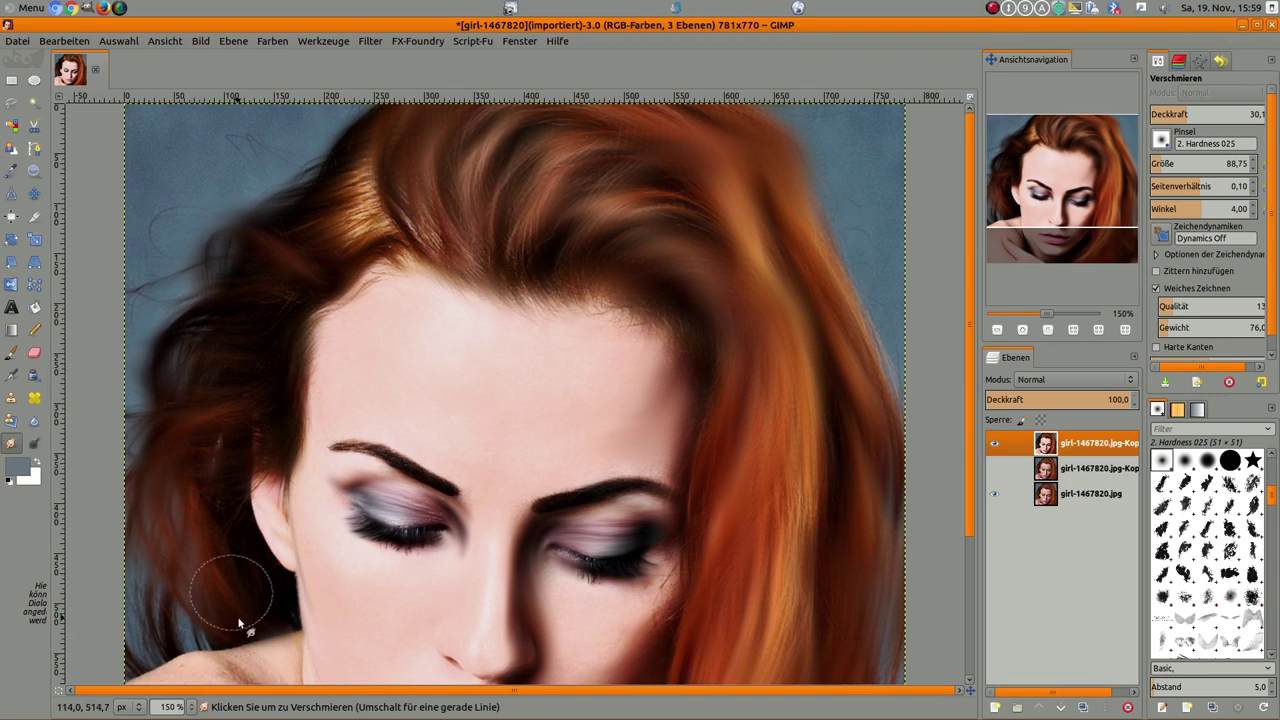
mouse_move(177, 549)
left_mouse_down()
mouse_move(321, 281)
mouse_move(277, 286)
mouse_move(309, 237)
mouse_move(286, 206)
mouse_move(305, 192)
mouse_move(286, 200)
mouse_move(318, 220)
left_mouse_up()
left_click_drag(262, 263, 199, 332)
mouse_move(538, 289)
left_mouse_down()
mouse_move(500, 257)
mouse_move(480, 194)
mouse_move(480, 143)
mouse_move(536, 130)
left_mouse_up()
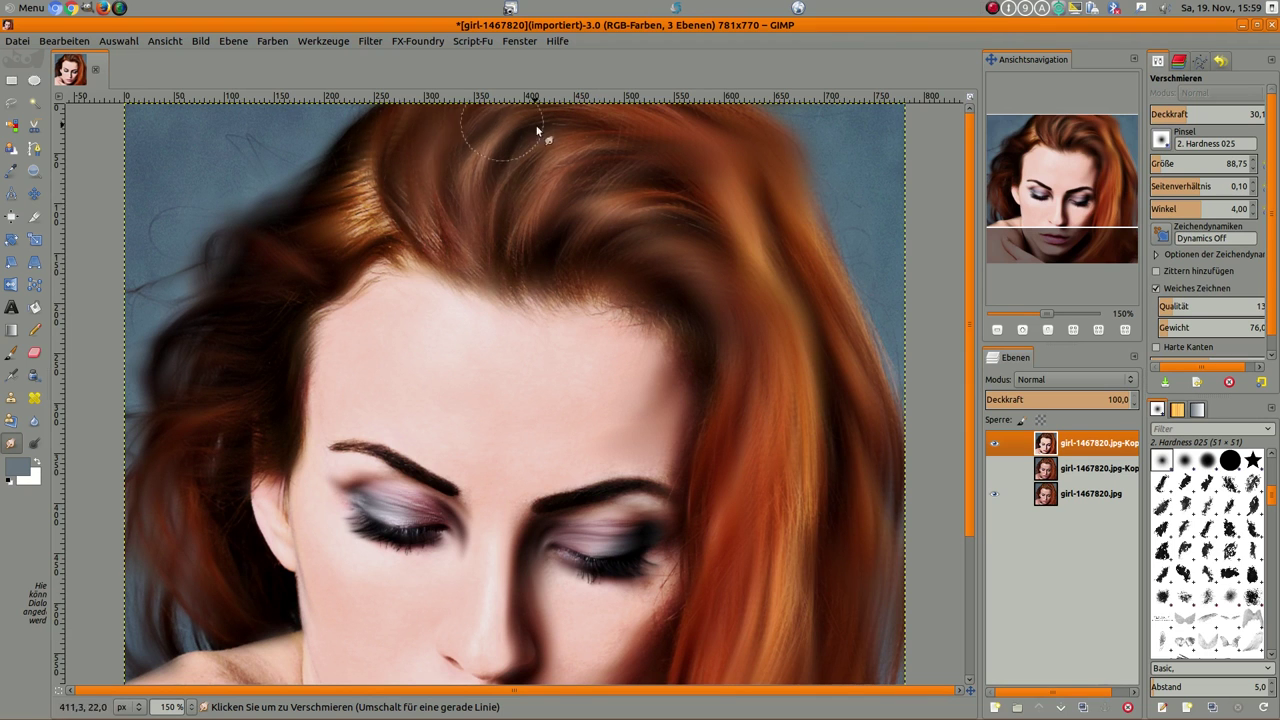
scroll(633, 230, "down", 2)
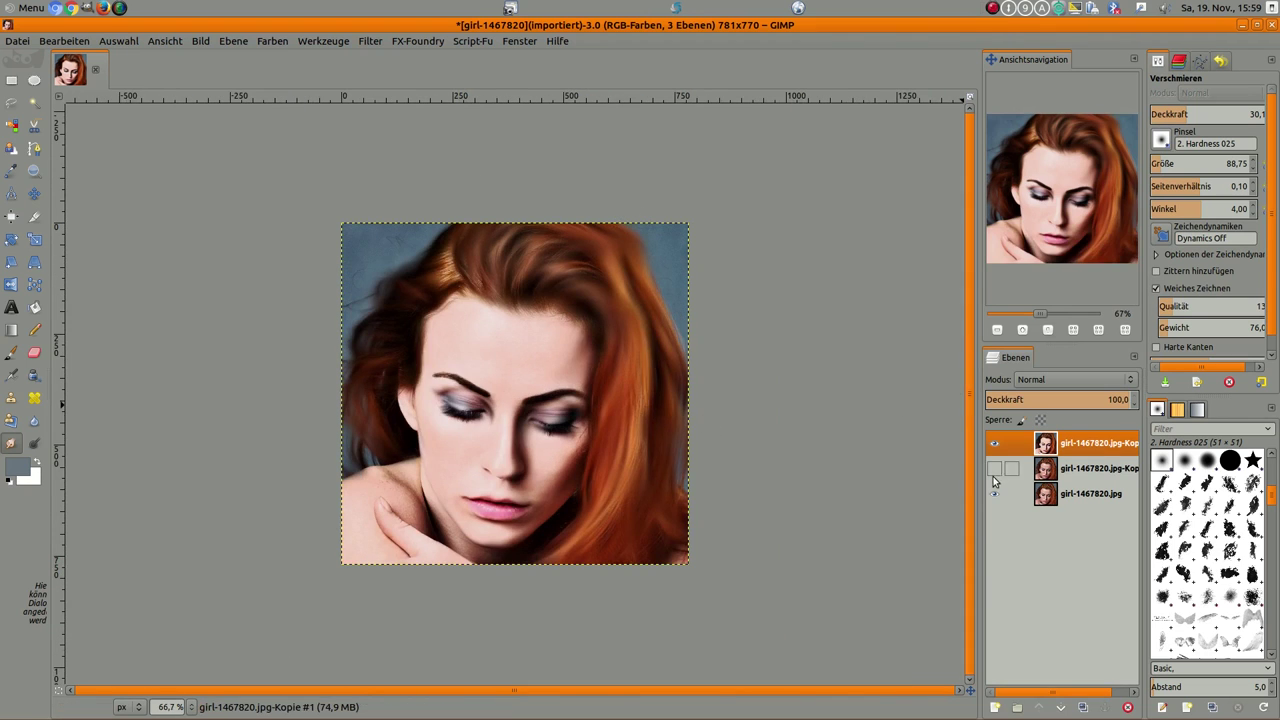
Toggle the smudged top layer on and off to compare before and after.
left_click(992, 444)
left_click(992, 444)
left_click(992, 444)
left_click(992, 444)
left_click(992, 444)
left_click(992, 444)
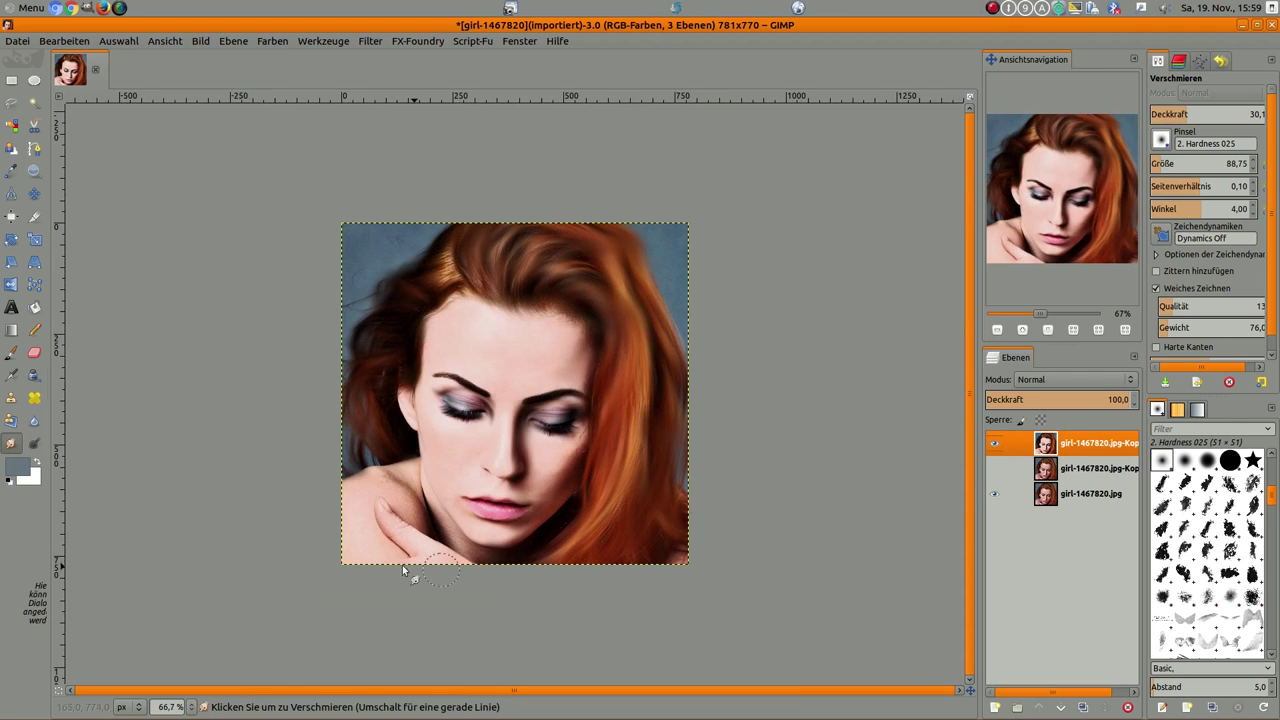
Smudge the shoulder and hand into soft strokes with a size-244 Smudge brush.
left_click(1173, 165)
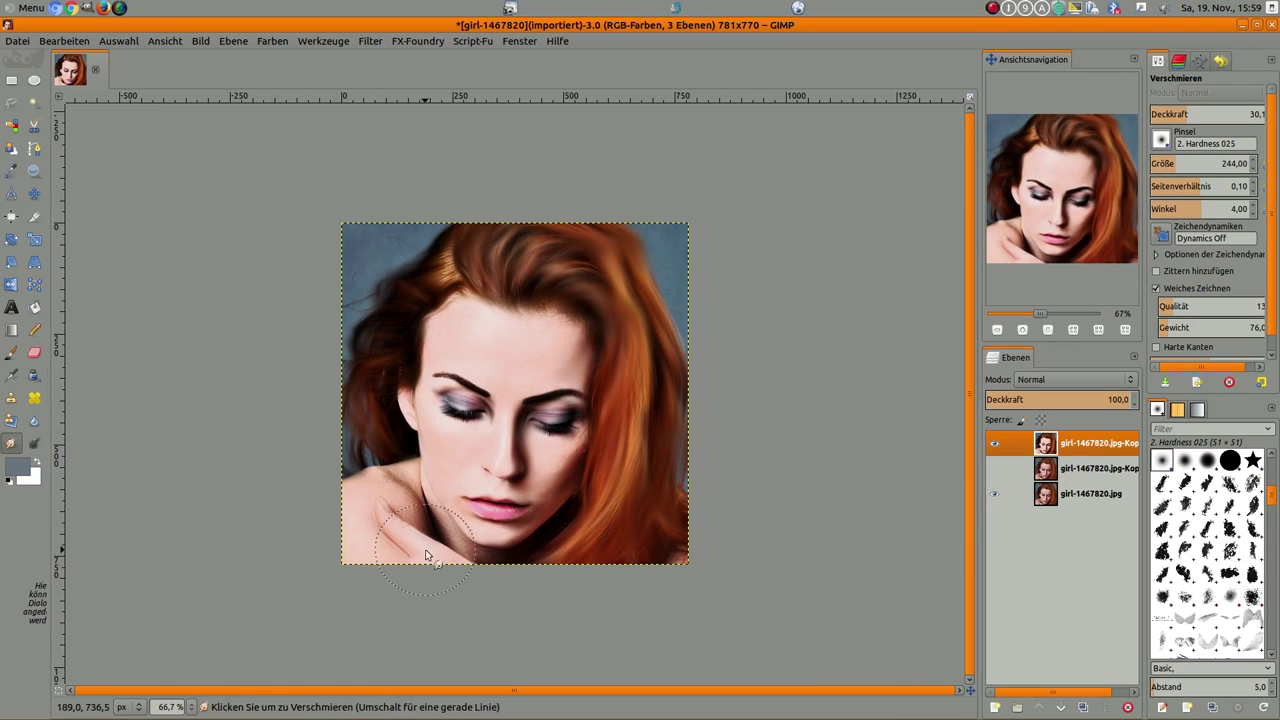
mouse_move(382, 532)
left_mouse_down()
mouse_move(388, 491)
mouse_move(345, 544)
left_mouse_up()
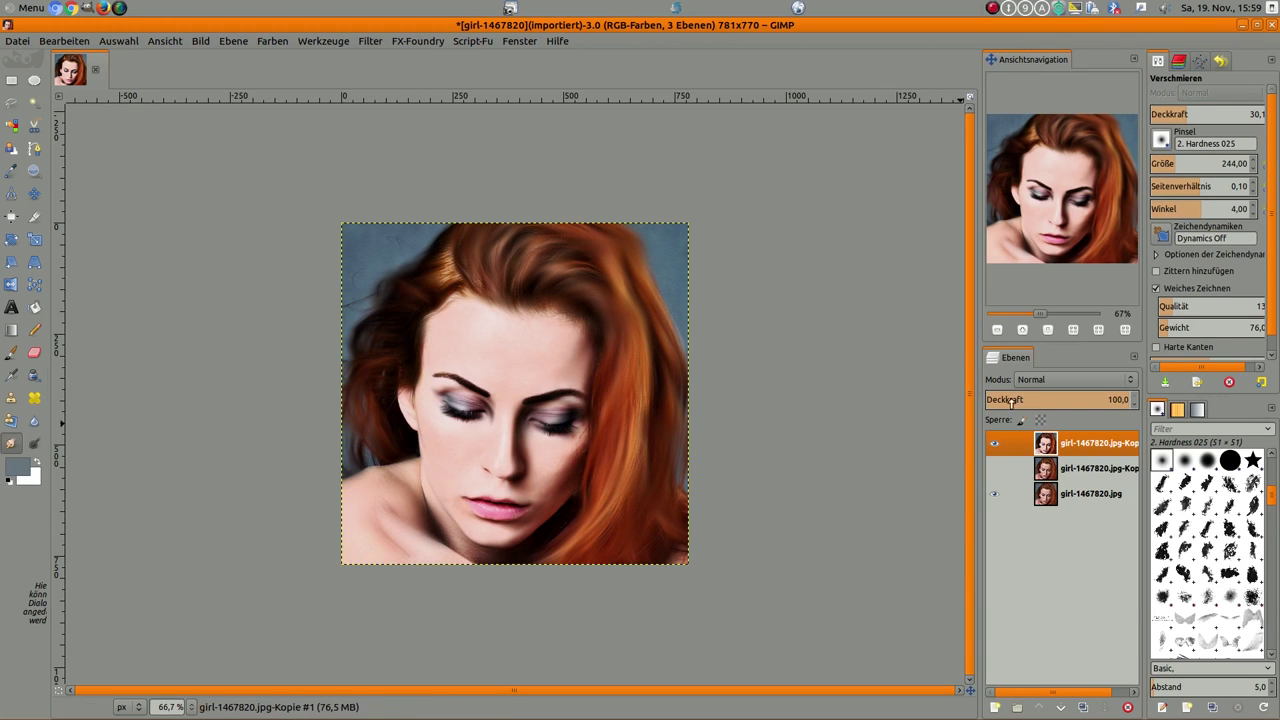
key("1")
At 200% zoom, smudge the lips with a smaller brush to blend their edges.
key("2")
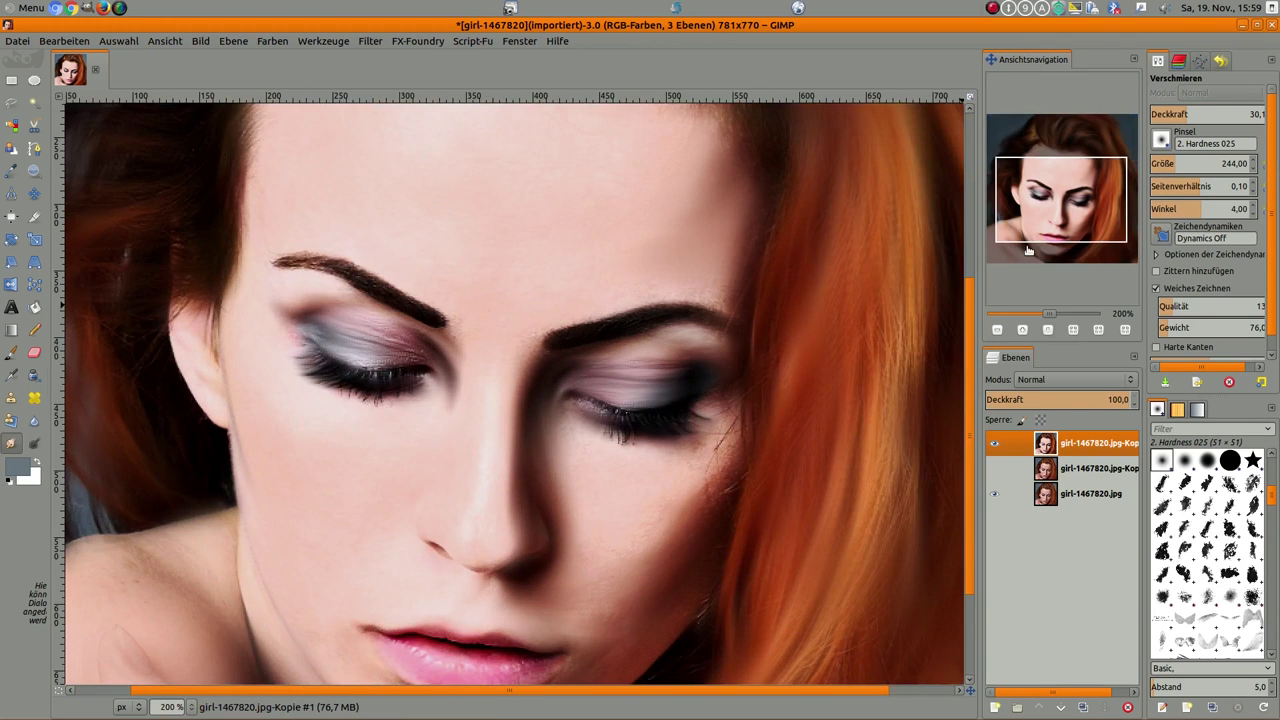
left_click(1166, 163)
scroll(543, 573, "down", 3)
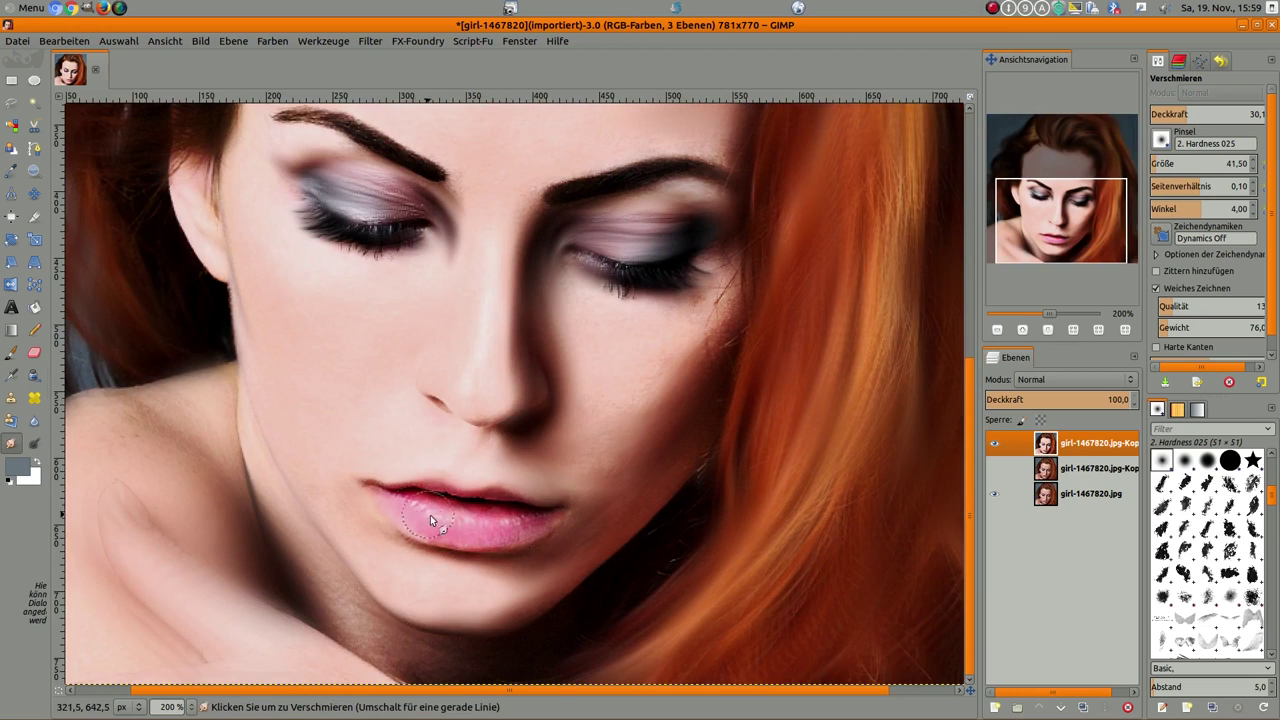
mouse_move(444, 521)
left_mouse_down()
mouse_move(460, 520)
mouse_move(476, 547)
left_mouse_up()
left_click_drag(495, 516, 474, 524)
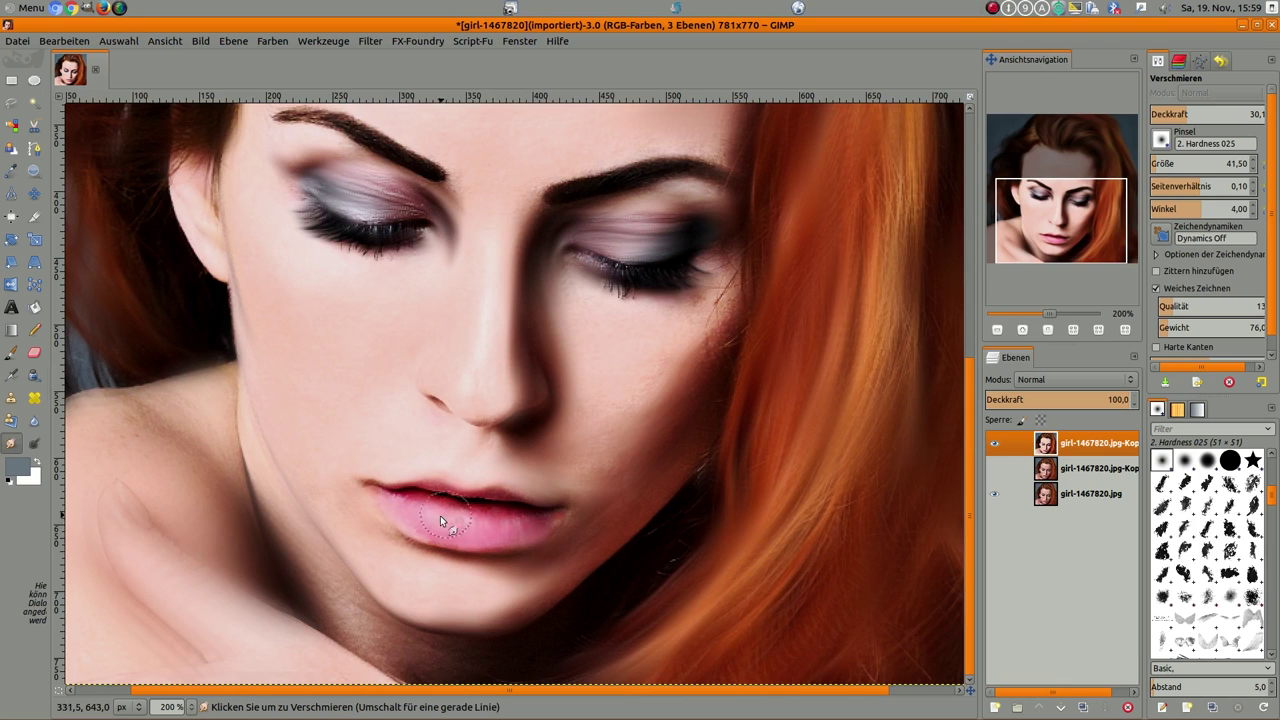
mouse_move(388, 515)
left_mouse_down()
mouse_move(417, 522)
mouse_move(417, 494)
mouse_move(466, 506)
mouse_move(447, 498)
mouse_move(493, 488)
mouse_move(524, 514)
mouse_move(545, 512)
left_mouse_up()
left_click_drag(430, 507, 378, 493)
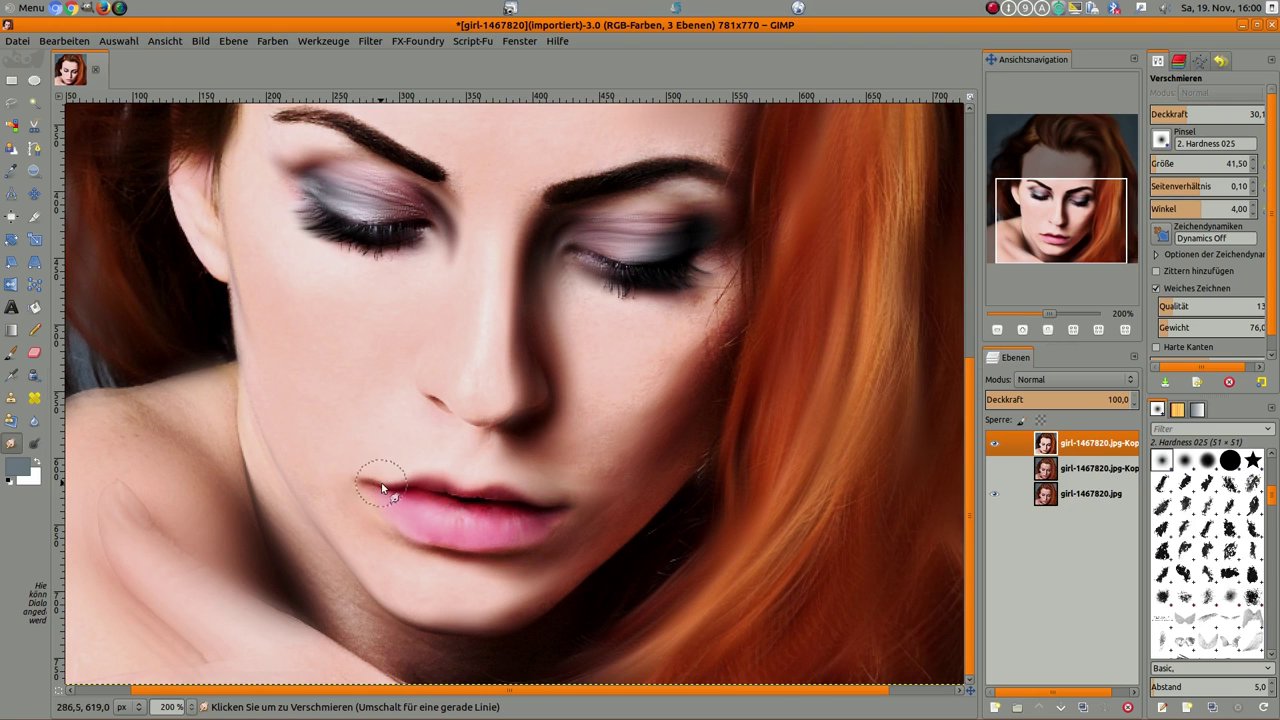
scroll(390, 490, "down", 3)
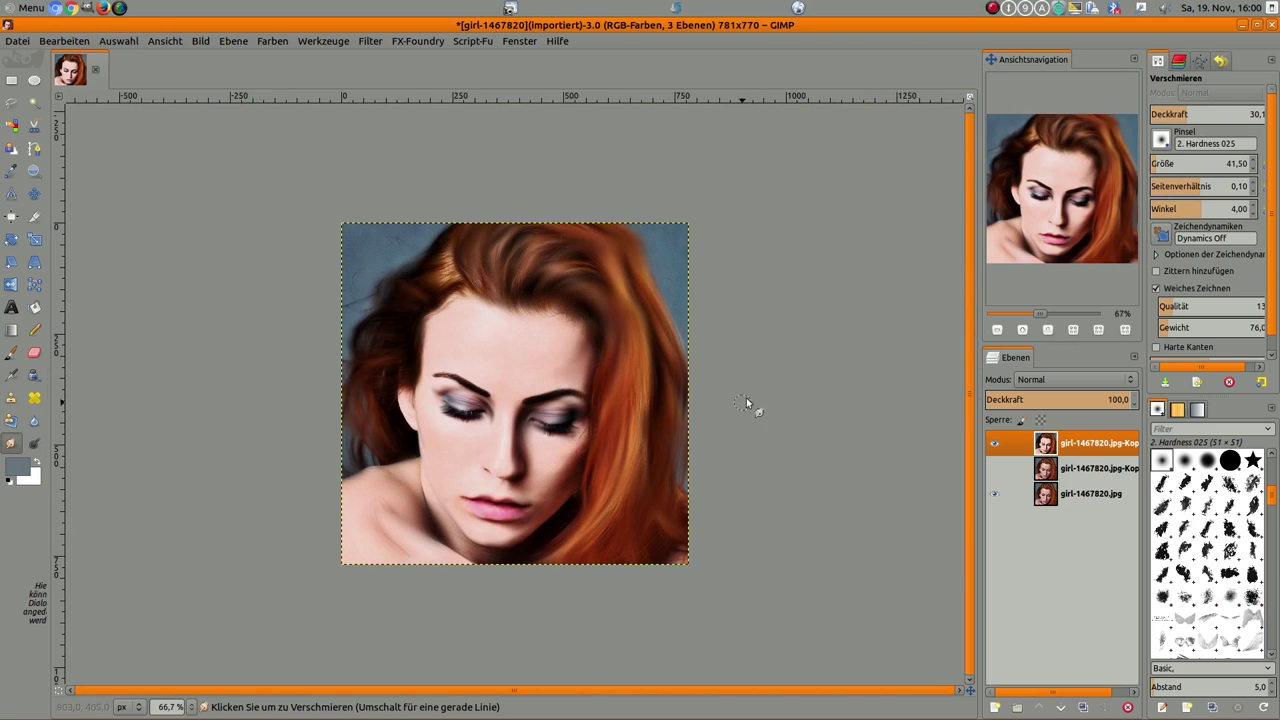
Compare the smudged layer with the original, then set Smudge brush size to 304.75.
left_click(995, 444)
left_click(995, 444)
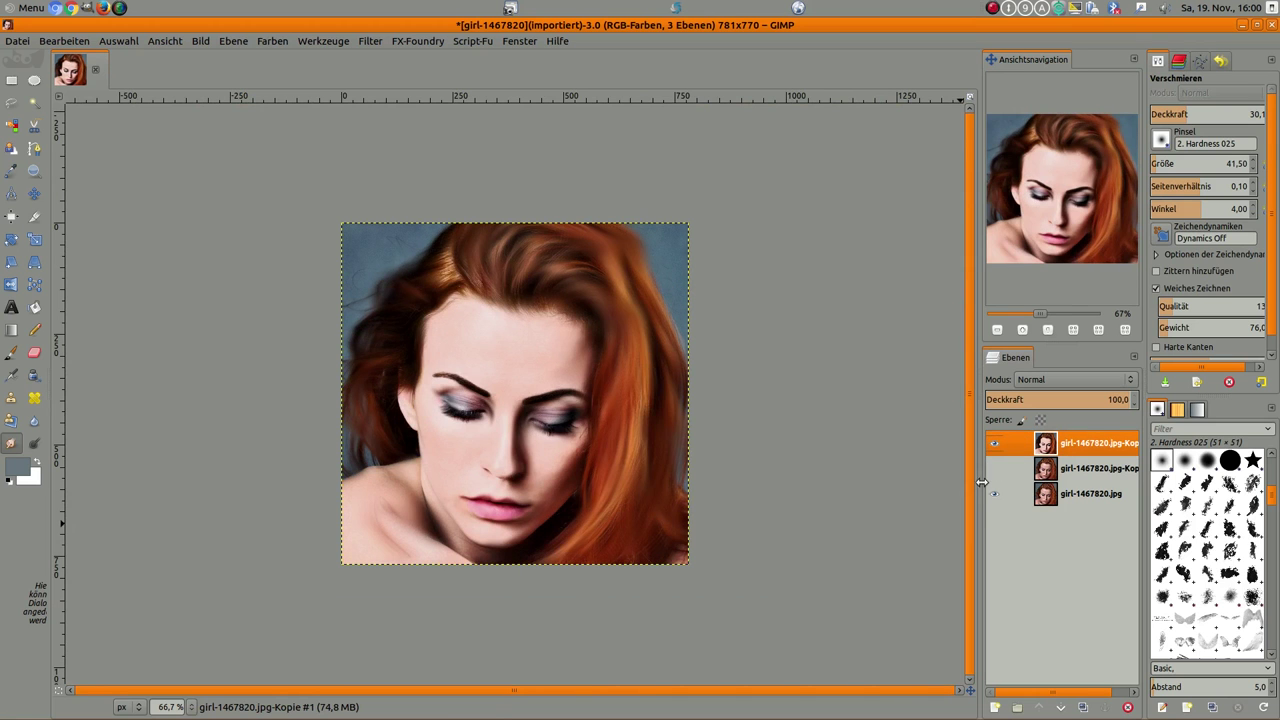
key("2")
scroll(943, 378, "up", 3)
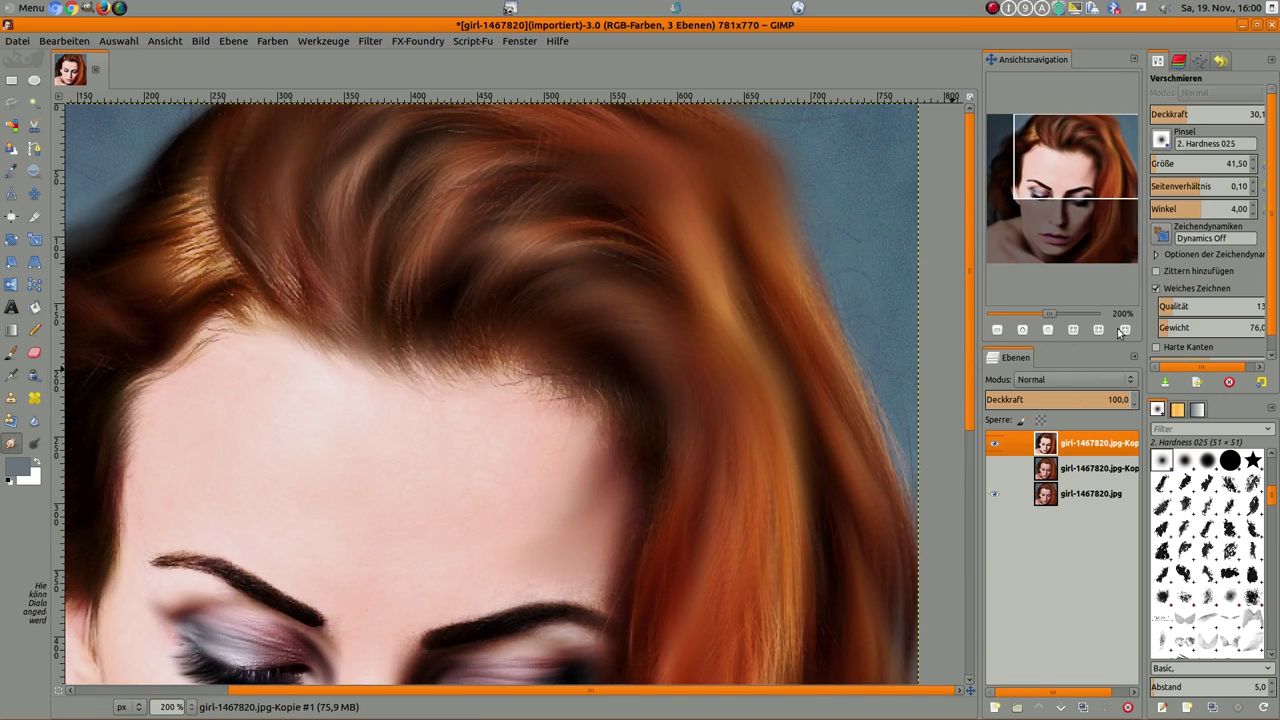
left_click(1176, 165)
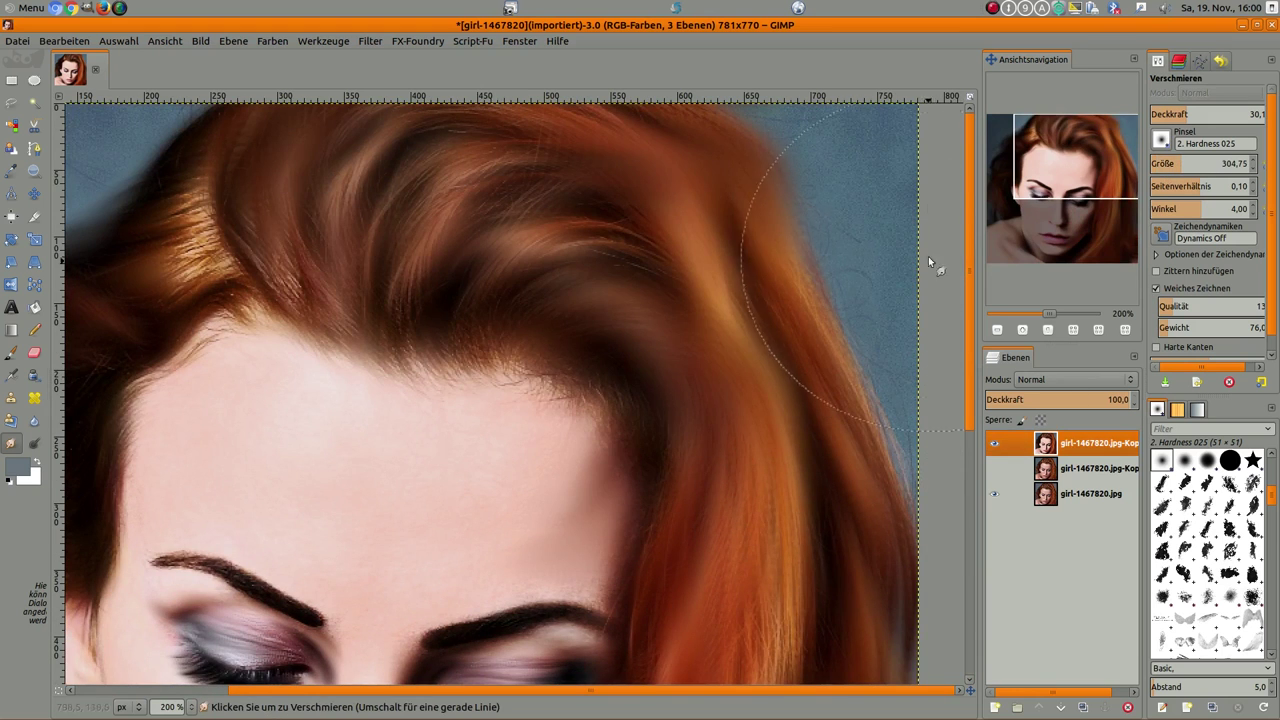
key("minus")
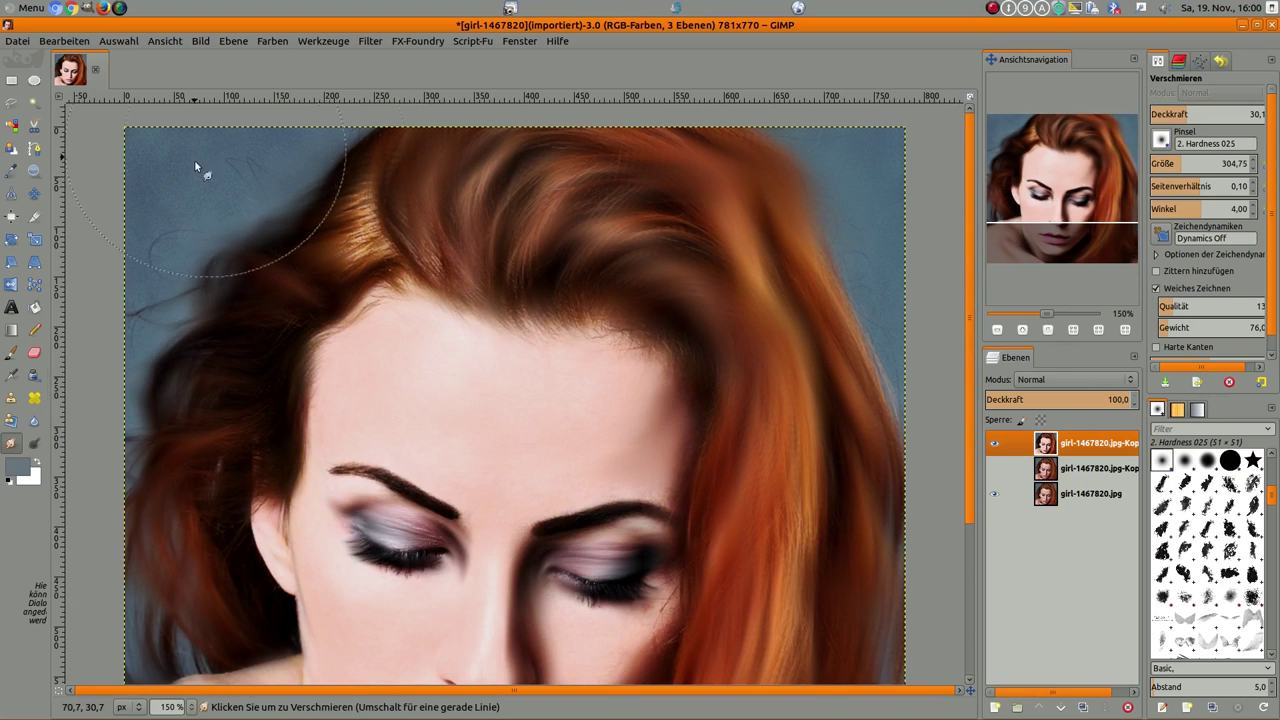
Smudge the upper-left, left-side and lower-right hair into soft strokes, then view at 100%.
mouse_move(164, 209)
left_mouse_down()
mouse_move(127, 294)
mouse_move(137, 306)
mouse_move(217, 217)
mouse_move(195, 158)
left_mouse_up()
scroll(105, 435, "down", 3)
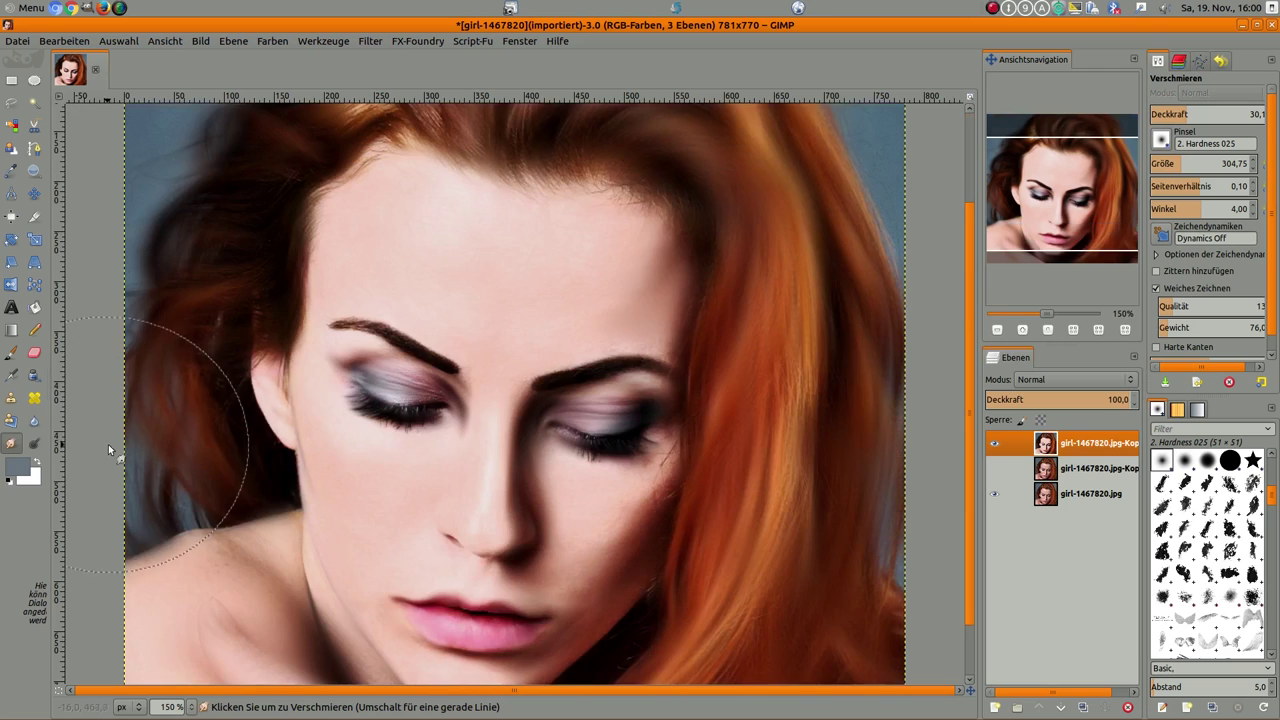
mouse_move(105, 455)
left_mouse_down()
mouse_move(71, 580)
mouse_move(100, 634)
mouse_move(157, 657)
left_mouse_up()
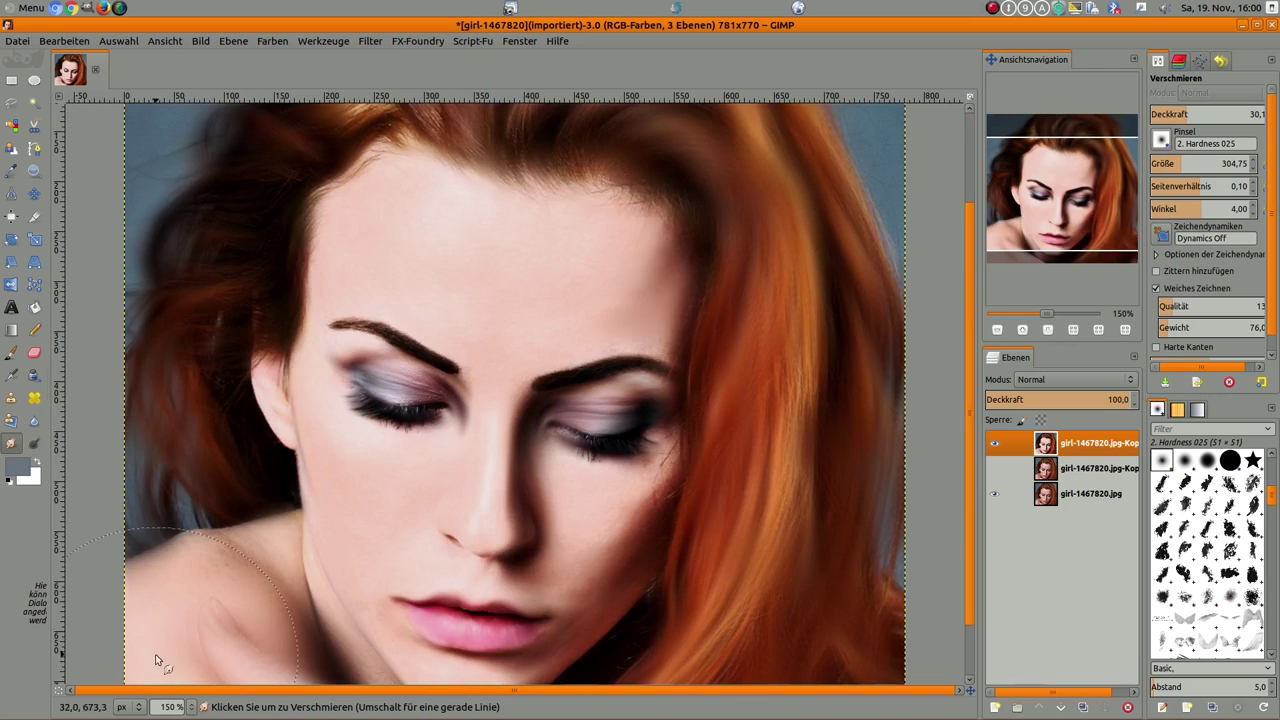
scroll(873, 609, "down", 1)
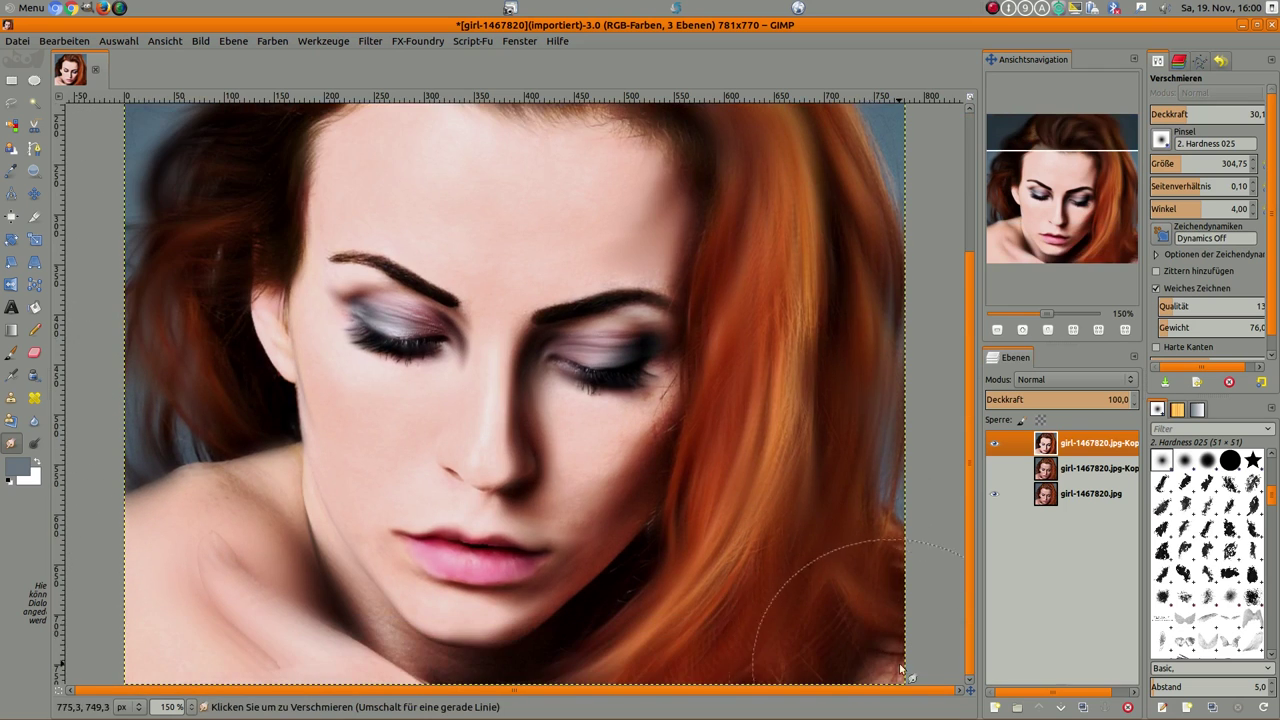
left_click_drag(886, 591, 887, 486)
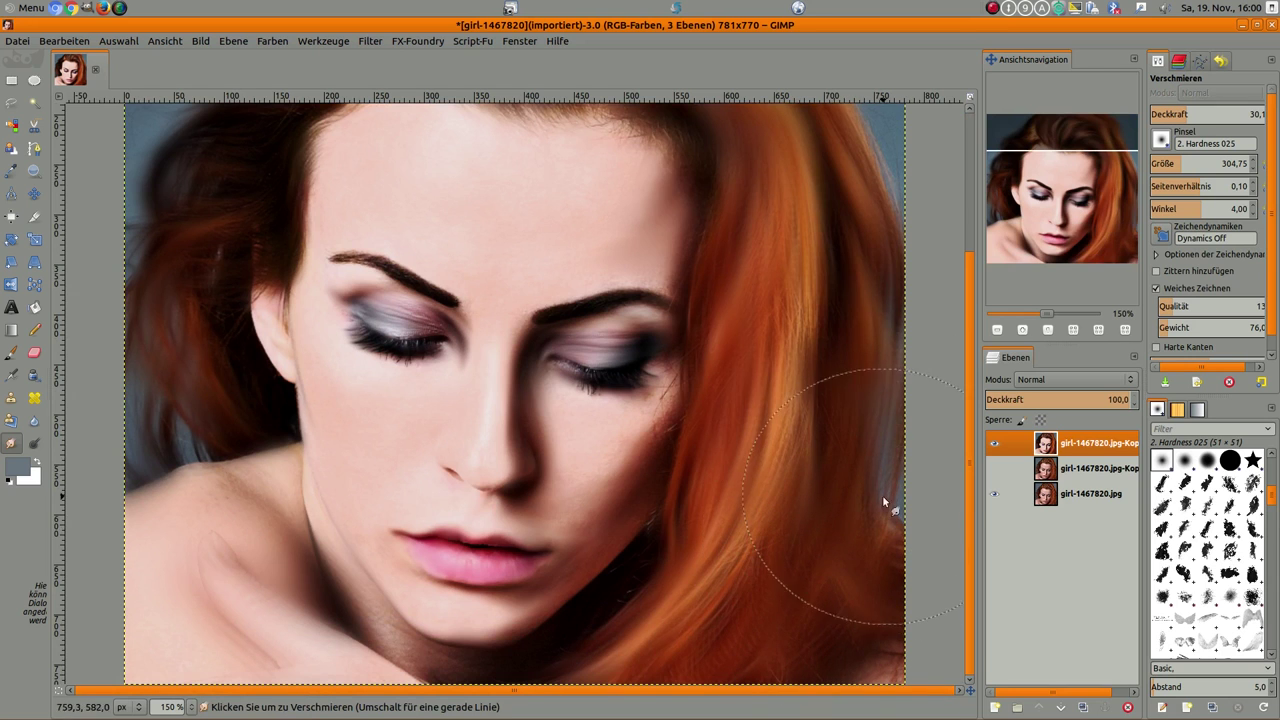
key("1")
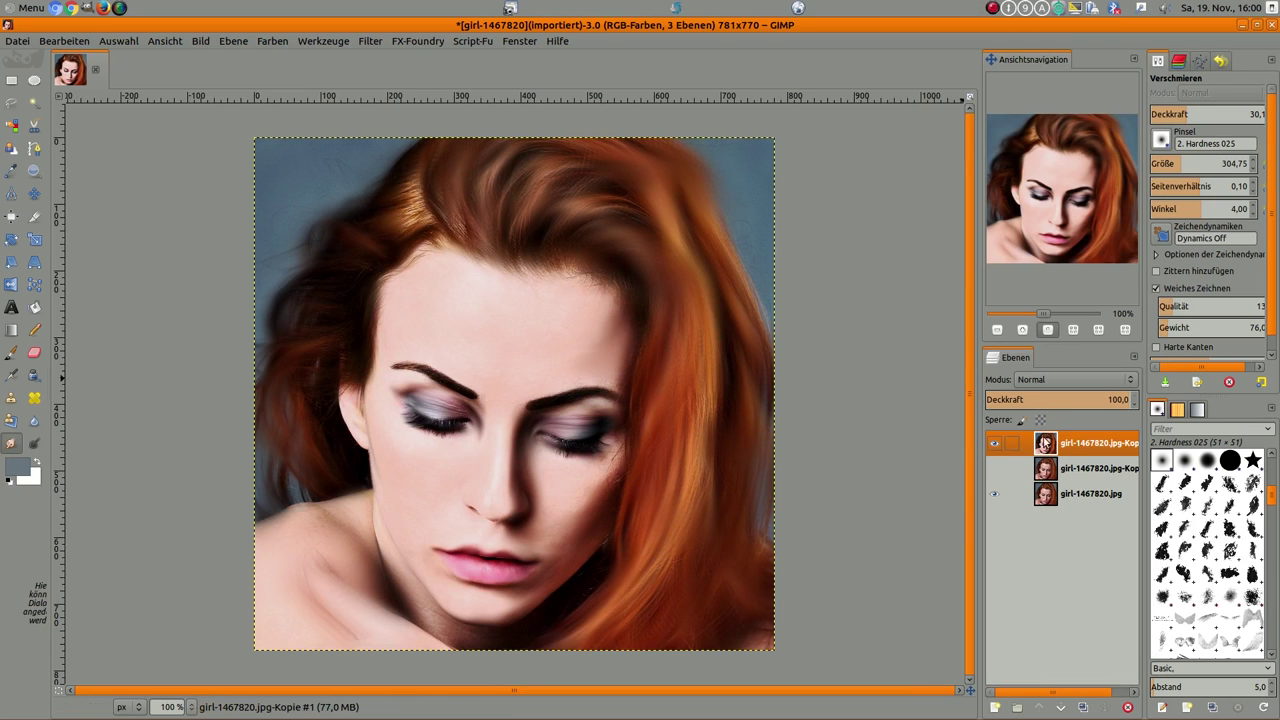
Apply a Curves S-curve with a lowered highlight endpoint, midtone point and shadow point.
left_click(272, 41)
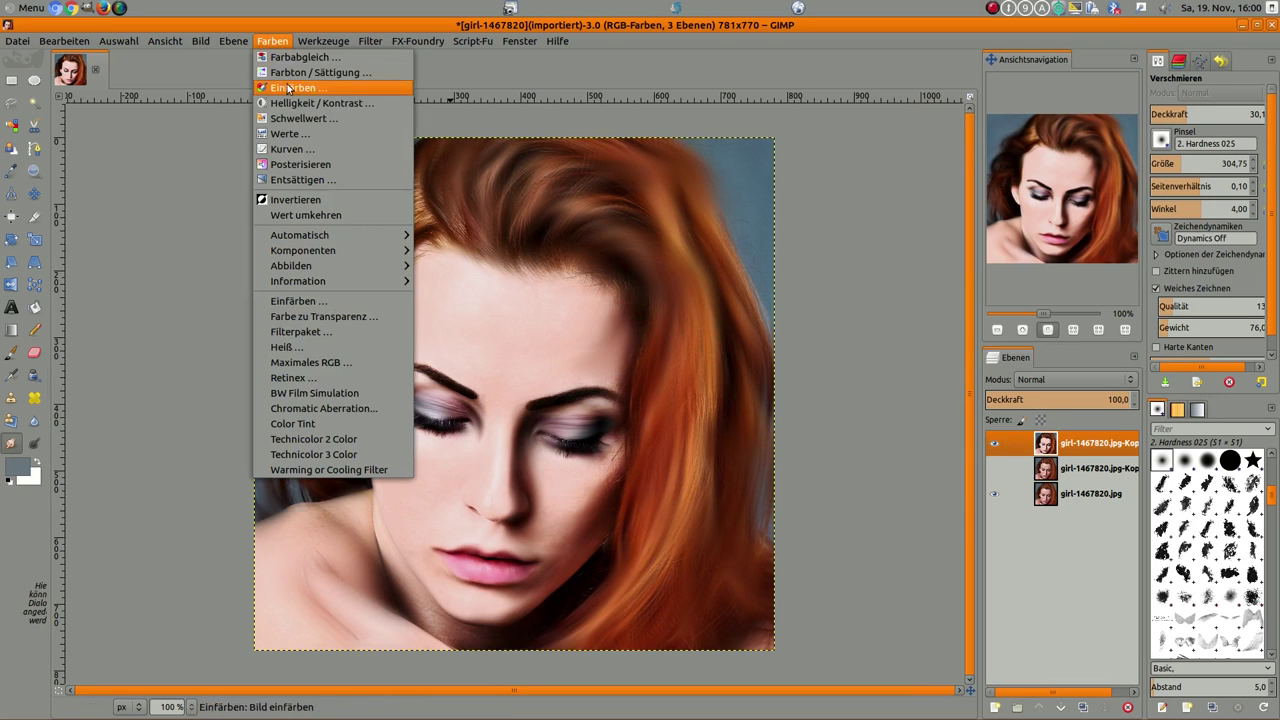
left_click(290, 149)
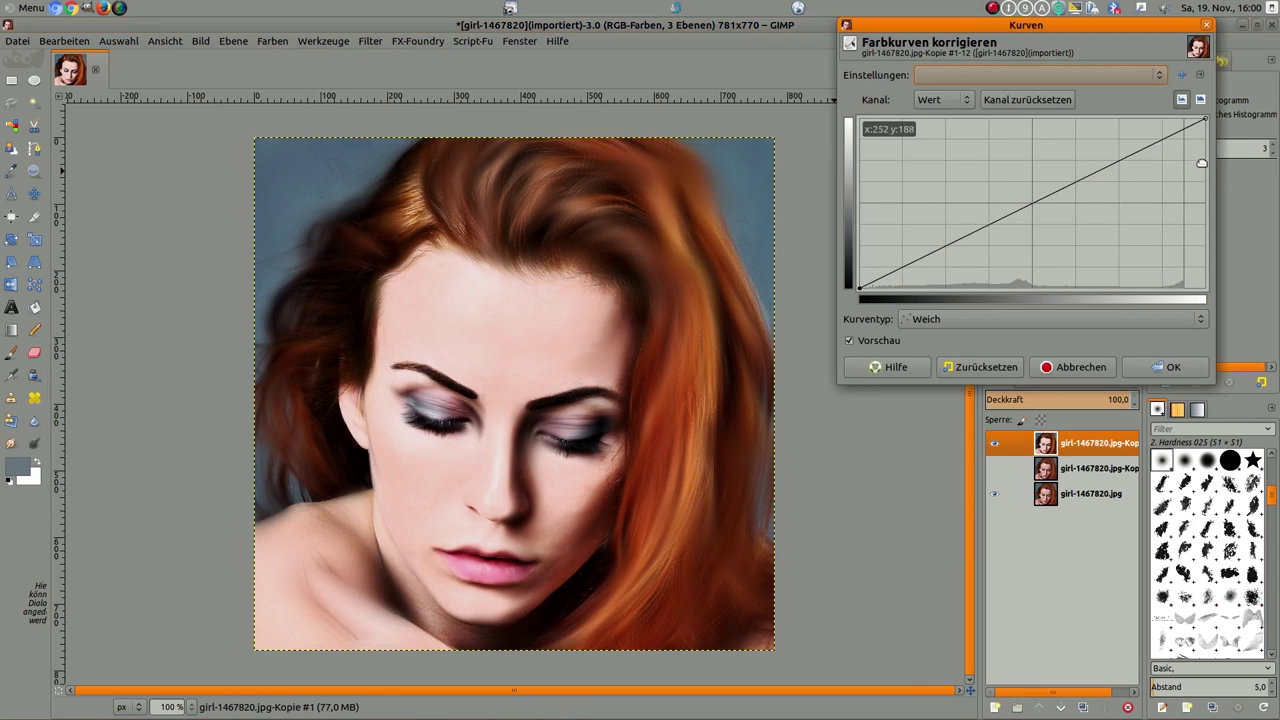
left_click_drag(1202, 121, 1207, 148)
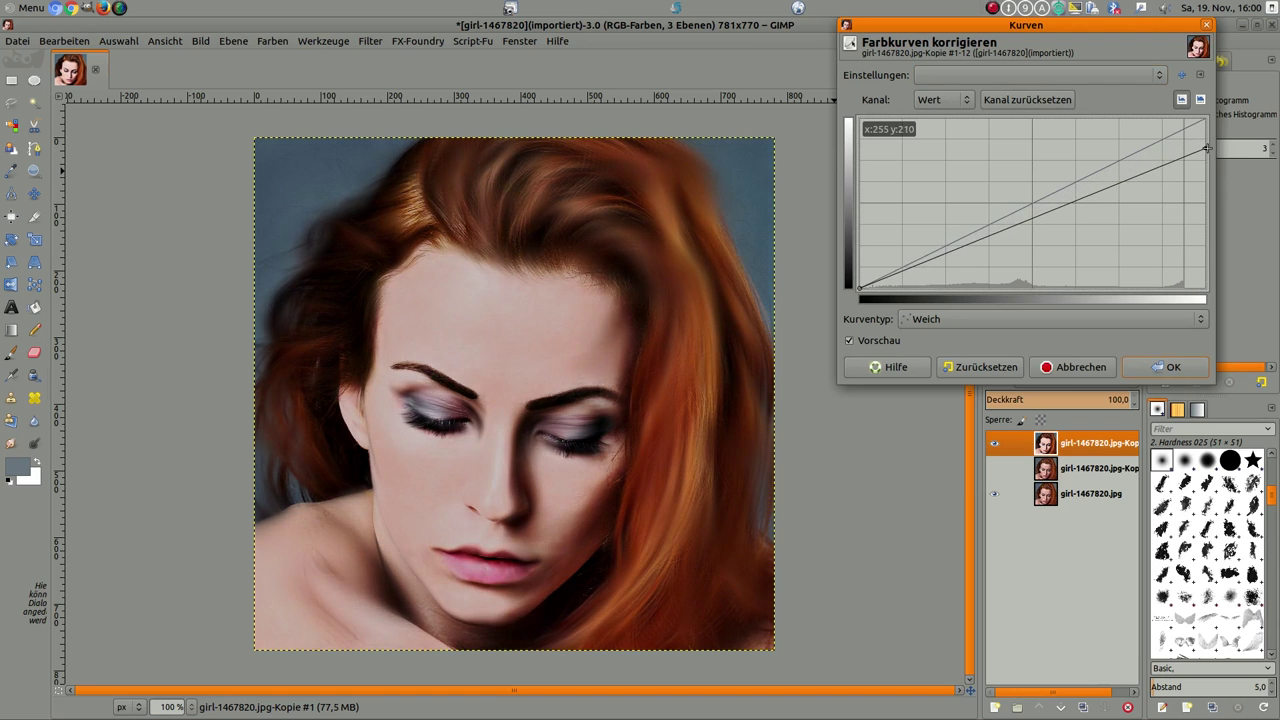
left_click_drag(995, 235, 995, 222)
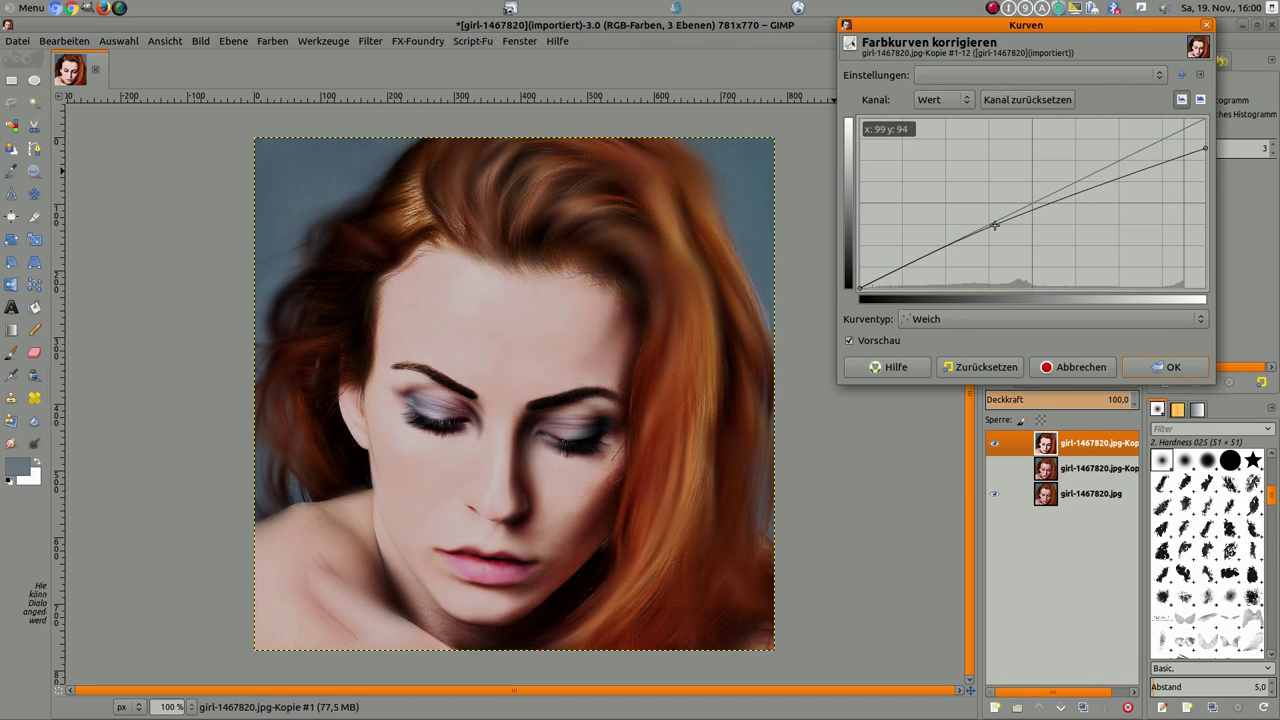
left_click_drag(936, 255, 938, 262)
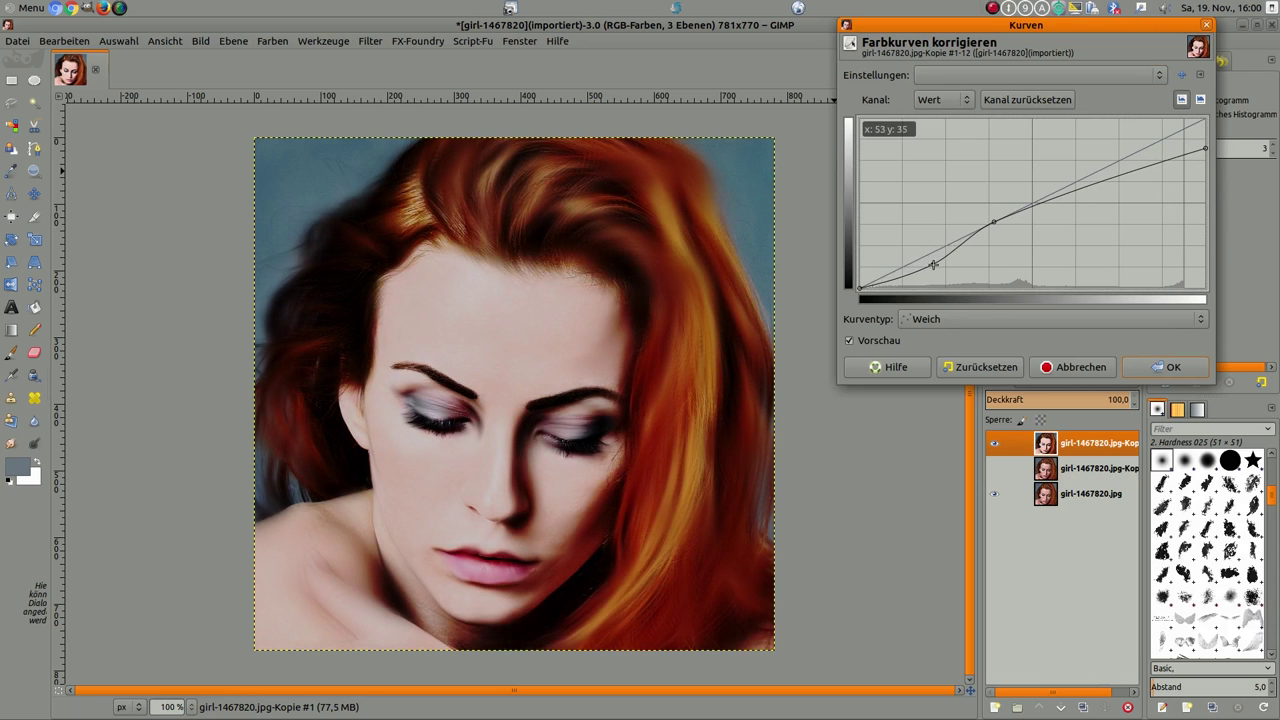
left_click_drag(1207, 149, 1205, 157)
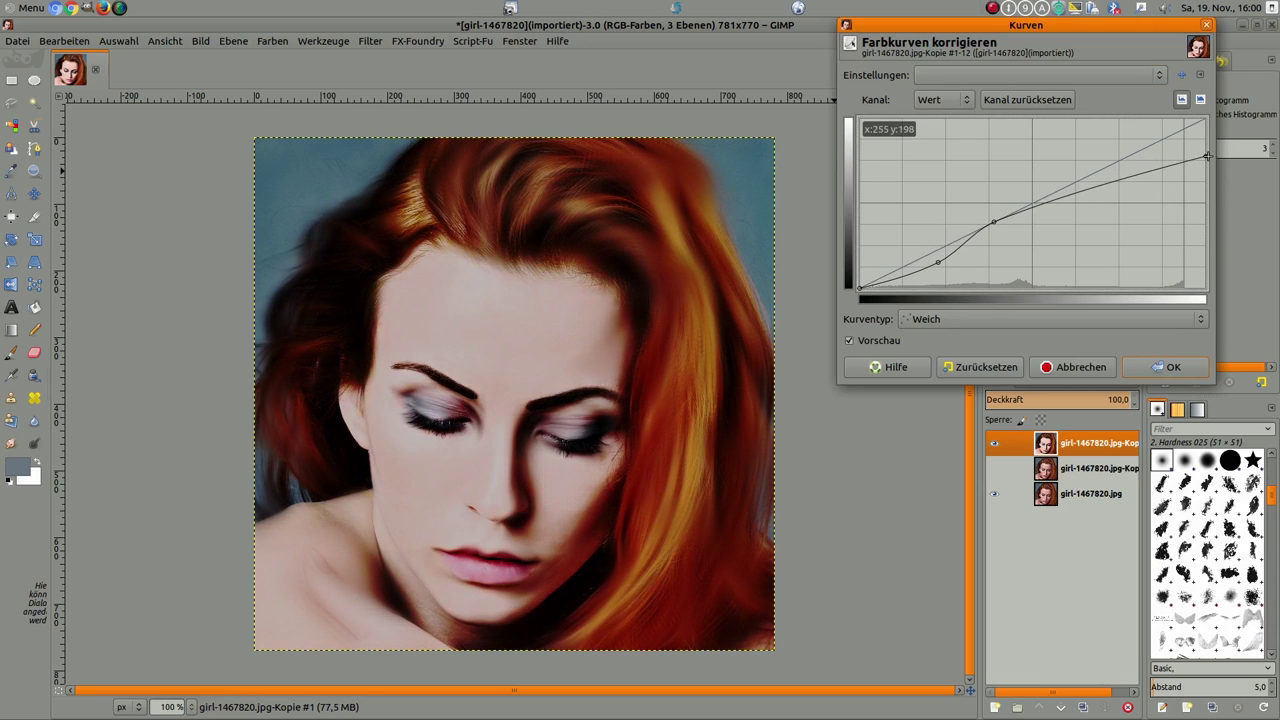
left_click(1163, 368)
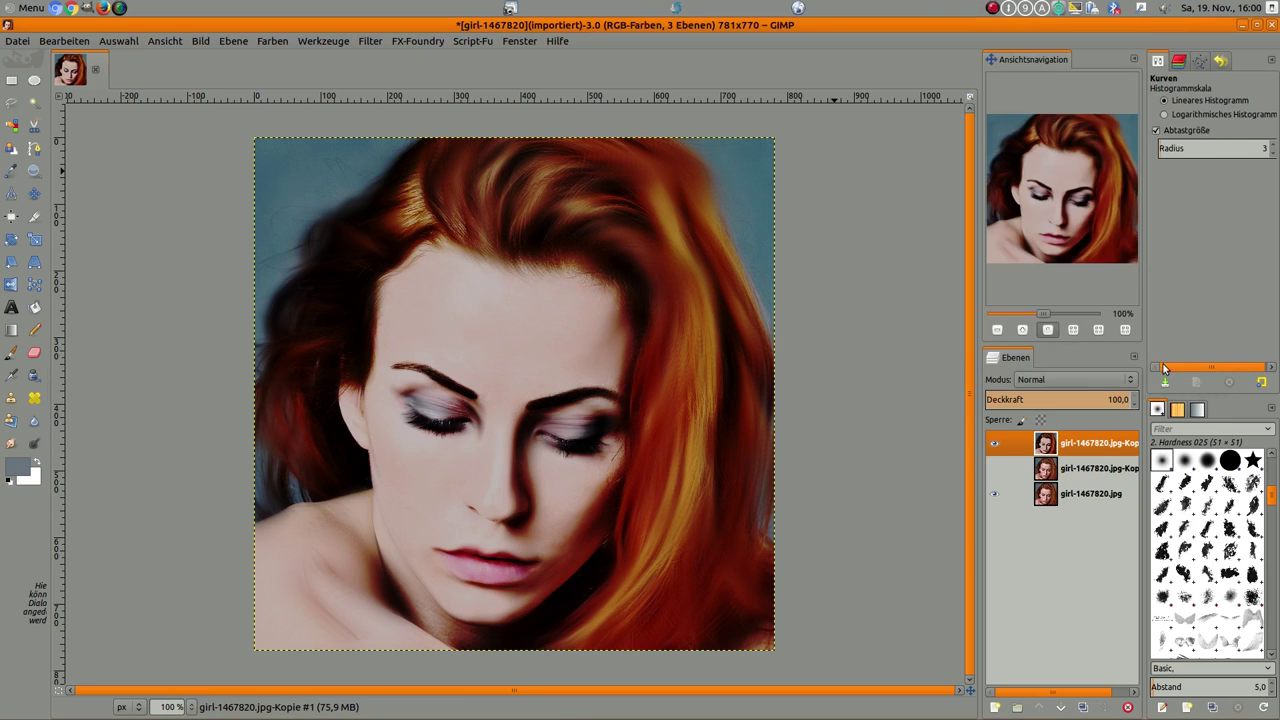
Run G'MIC Color grading as a new layer and make the top layer active.
key("minus")
key("minus")
key("plus")
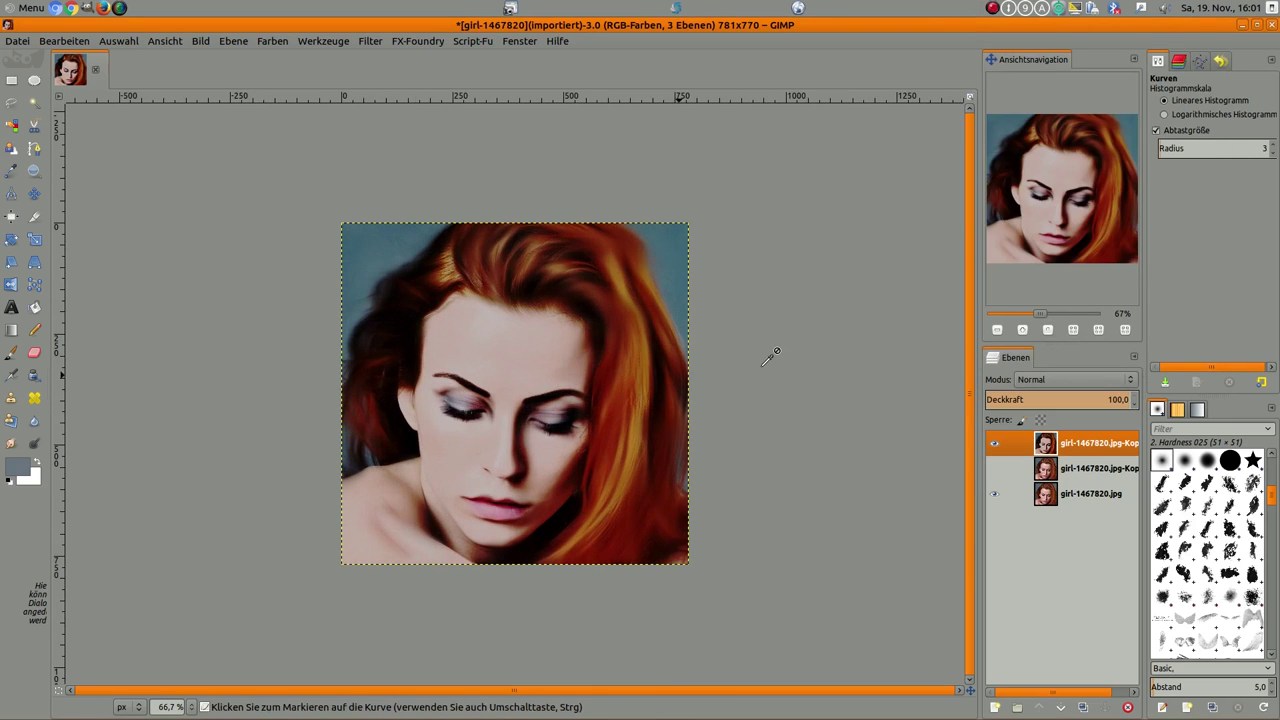
left_click(368, 42)
mouse_move(406, 123)
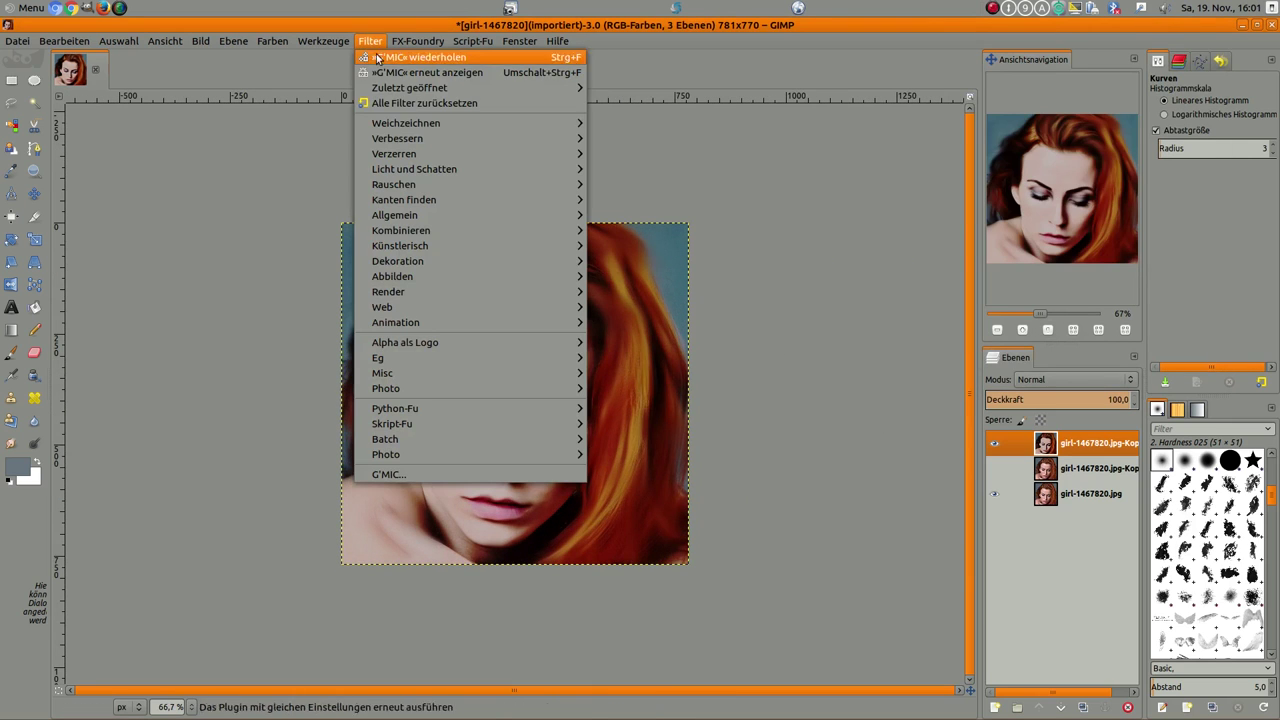
left_click(395, 474)
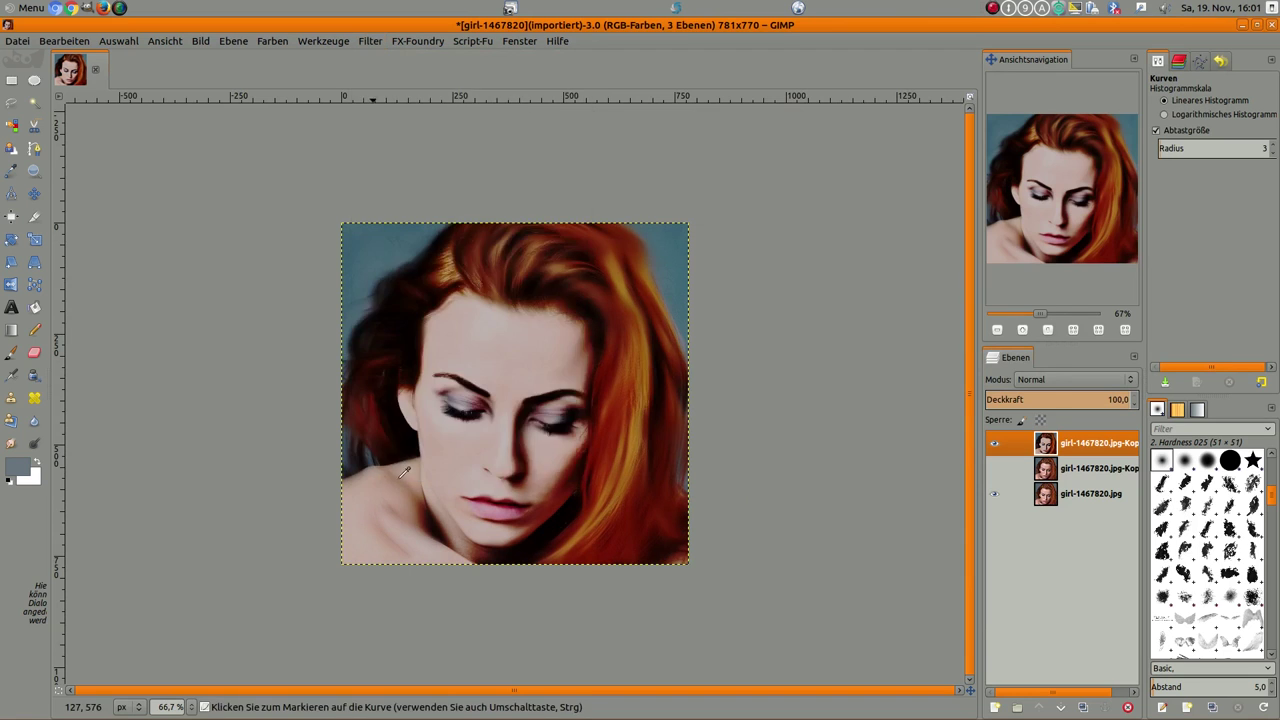
scroll(636, 270, "down", 1)
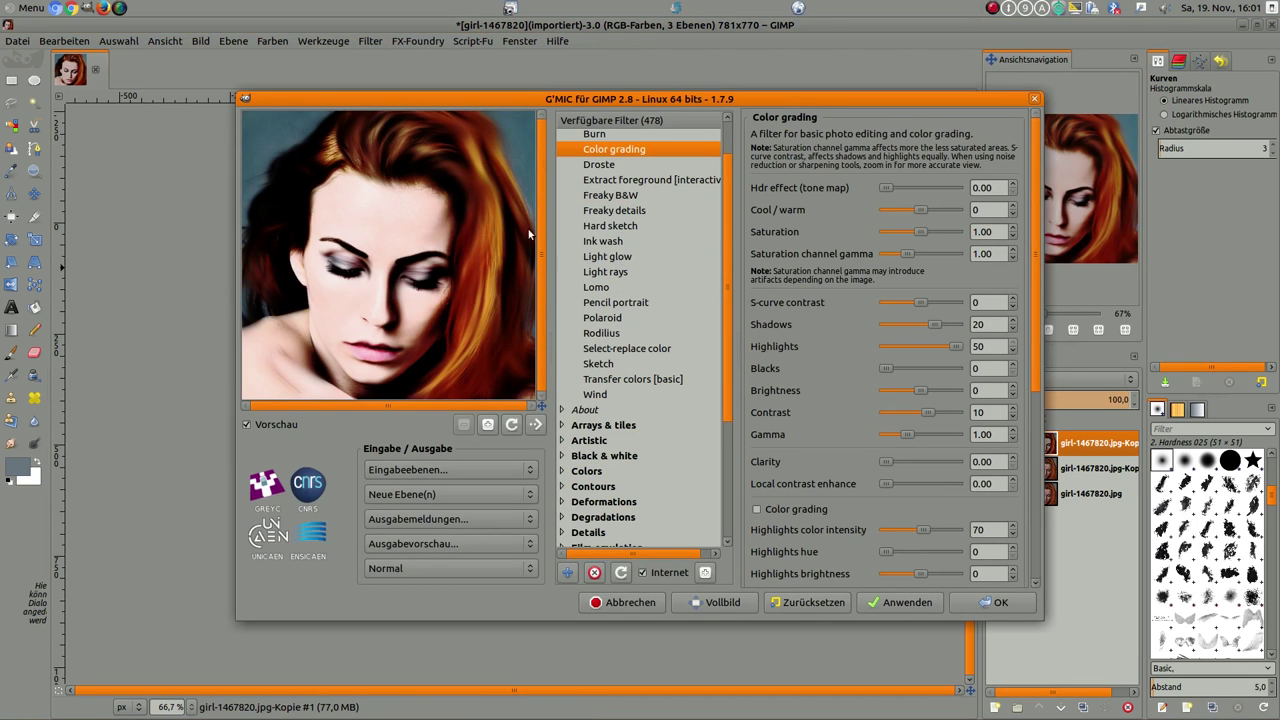
left_click(985, 600)
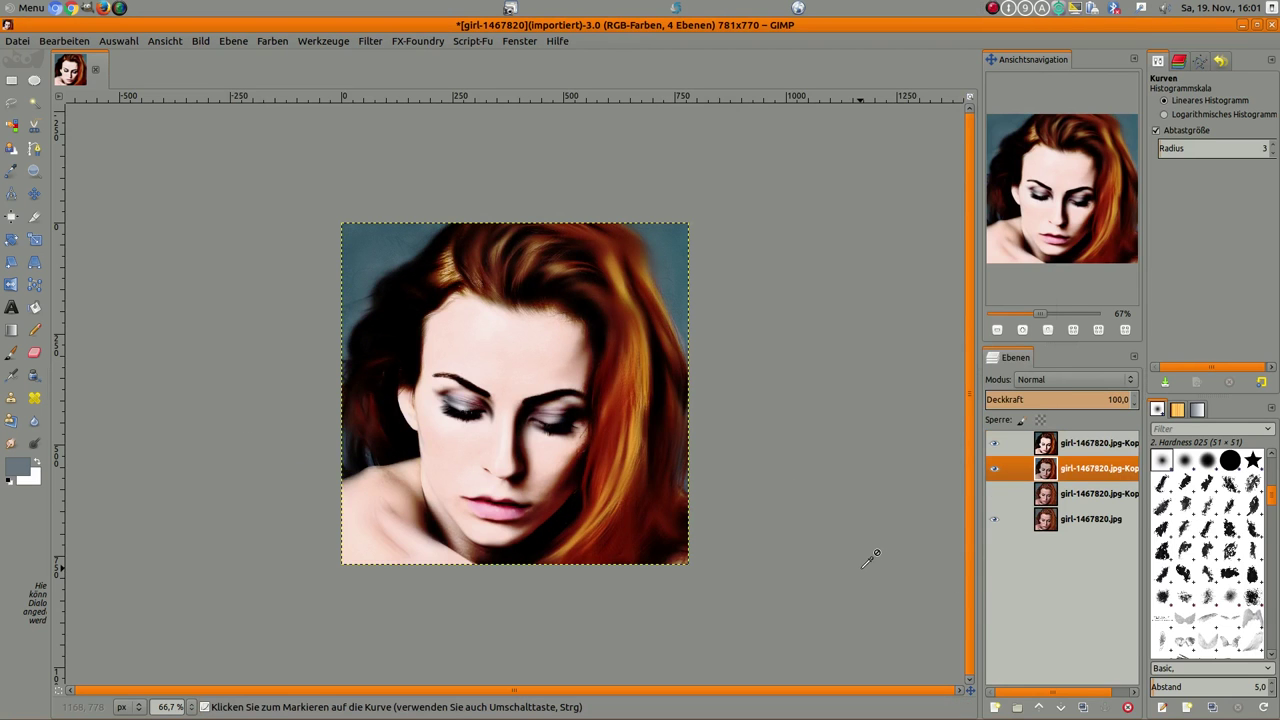
left_click(1062, 447)
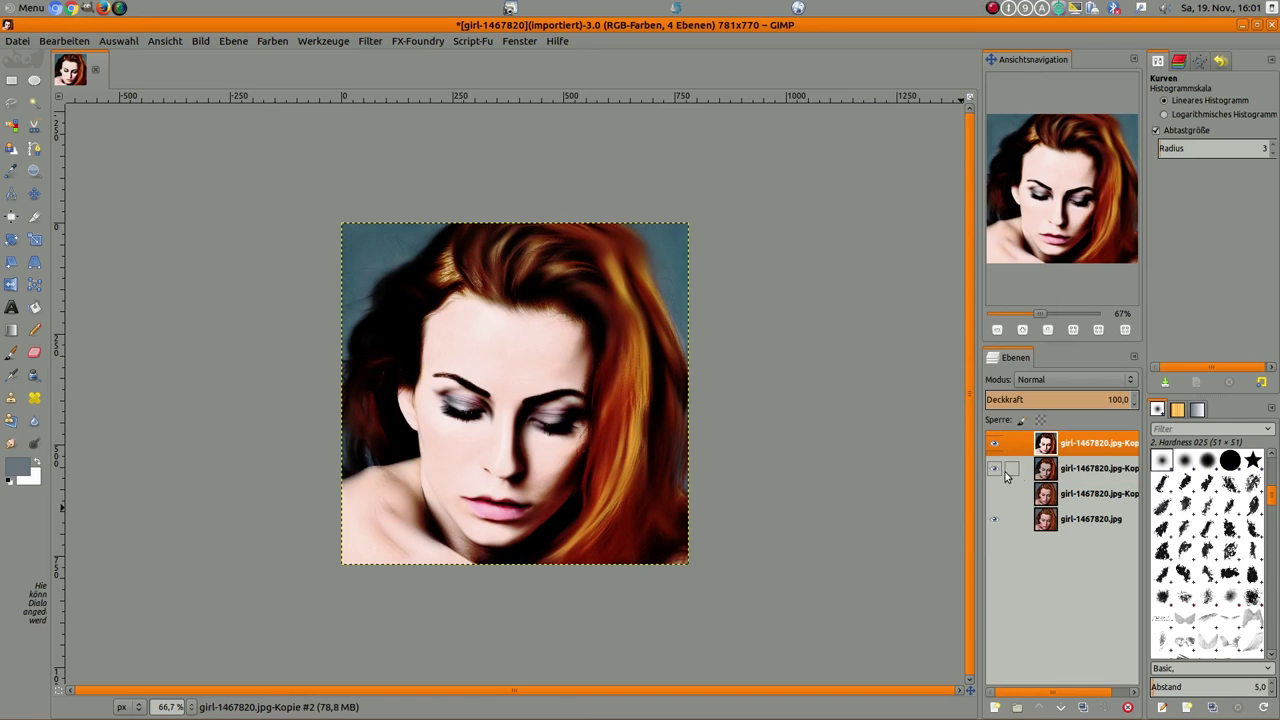
Apply the G'MIC Faves Polaroid frame as a new top layer and select it.
left_click(370, 41)
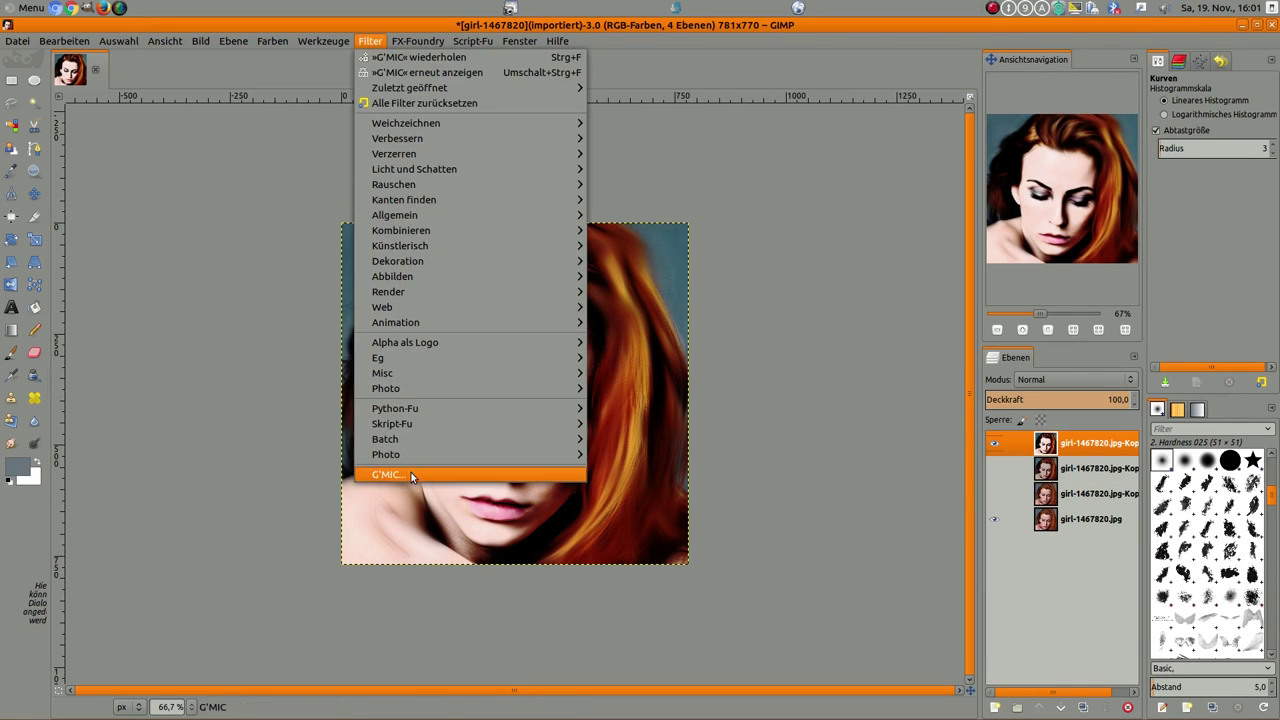
left_click(411, 470)
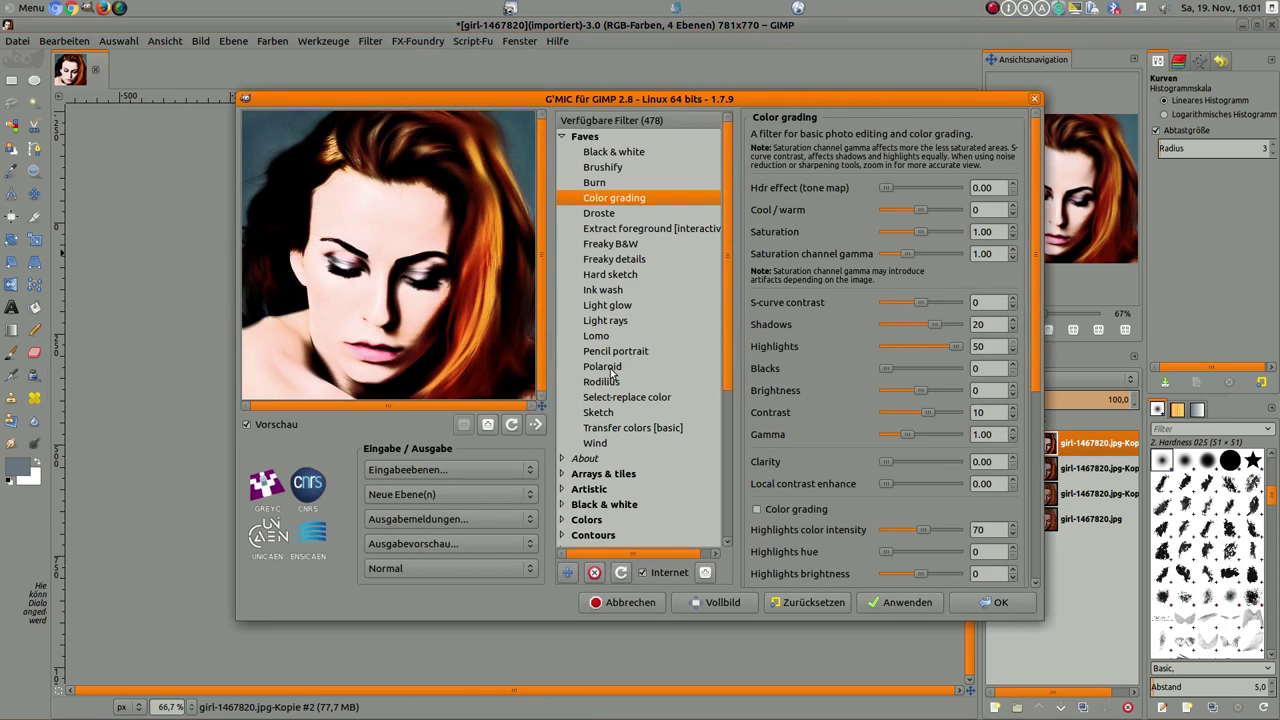
left_click(604, 366)
left_click(987, 606)
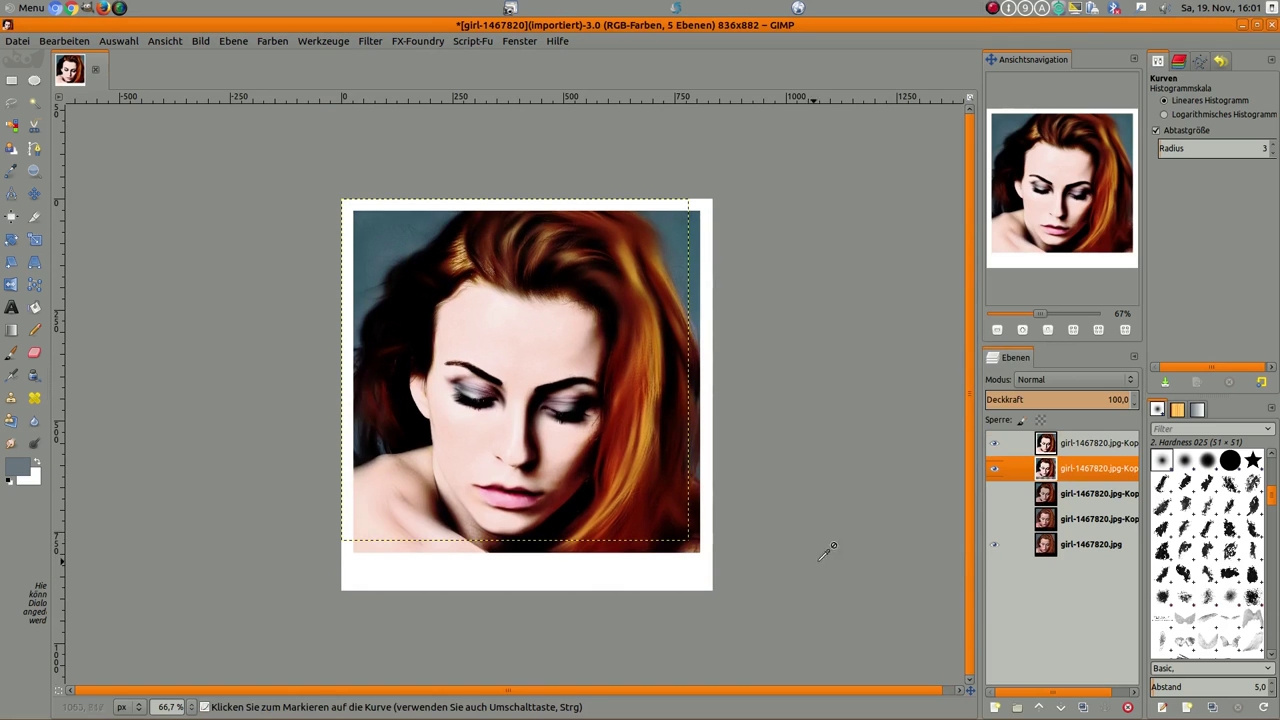
left_click(1087, 451)
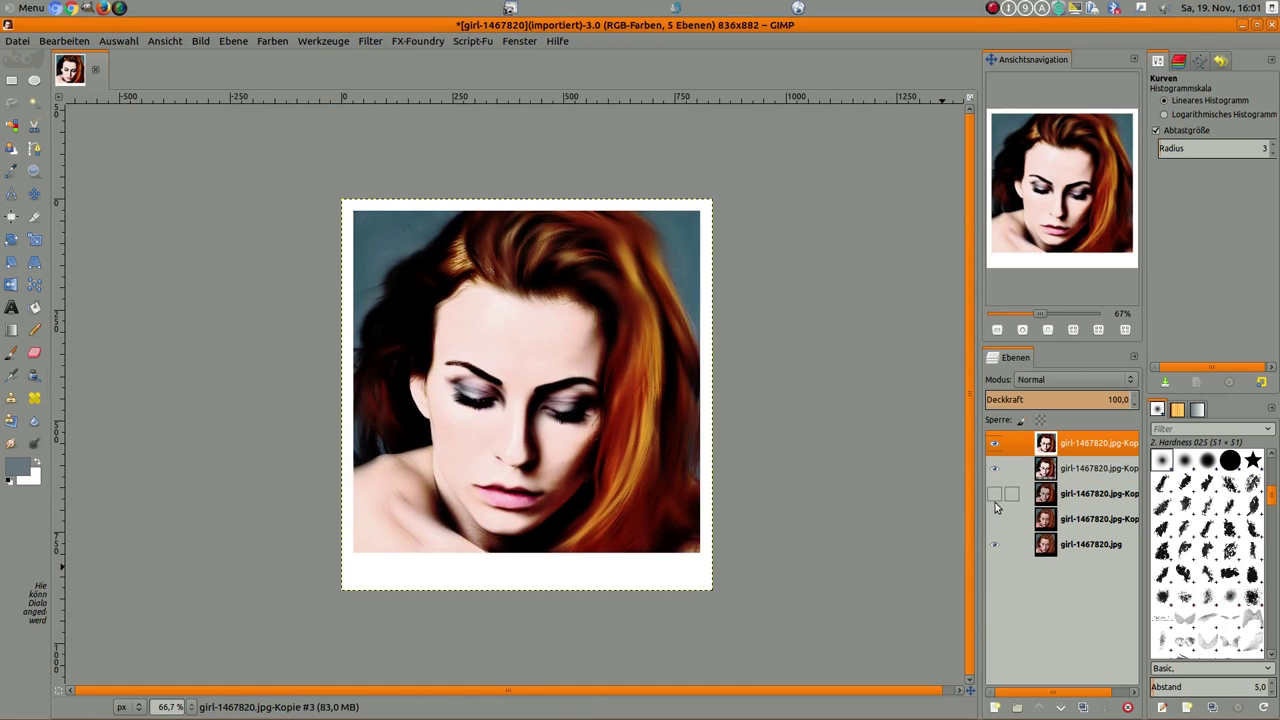
Toggle layer visibility to compare the Polaroid-framed portrait before and after.
left_click(994, 468)
left_click(993, 447)
left_click(993, 450)
left_click(993, 450)
left_click(993, 450)
left_click(993, 450)
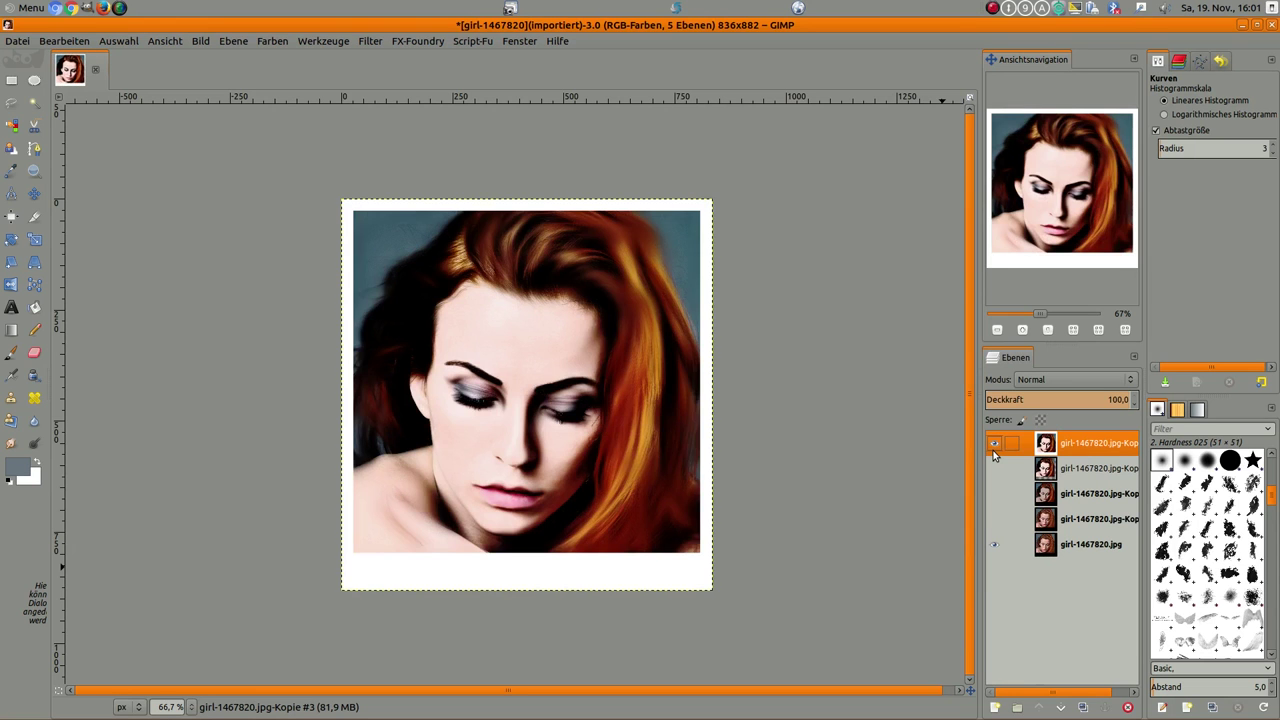